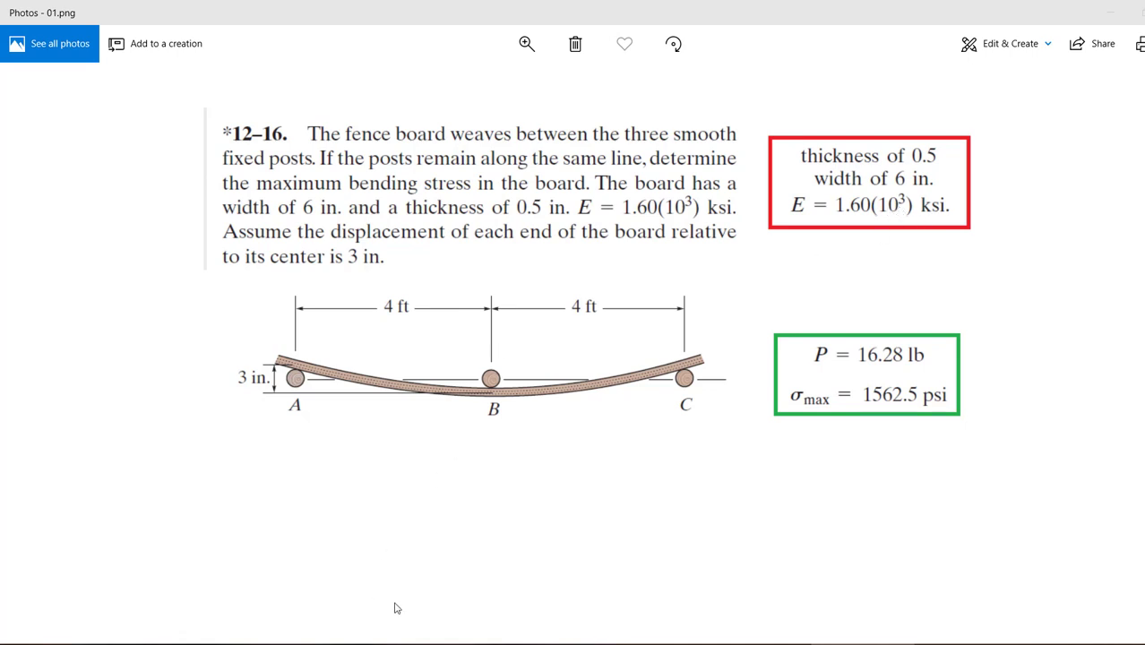
Step: Back in Abaqus, open the Section Sketch of Part-3's Wire-1 feature for editing
mouse_move(343, 643)
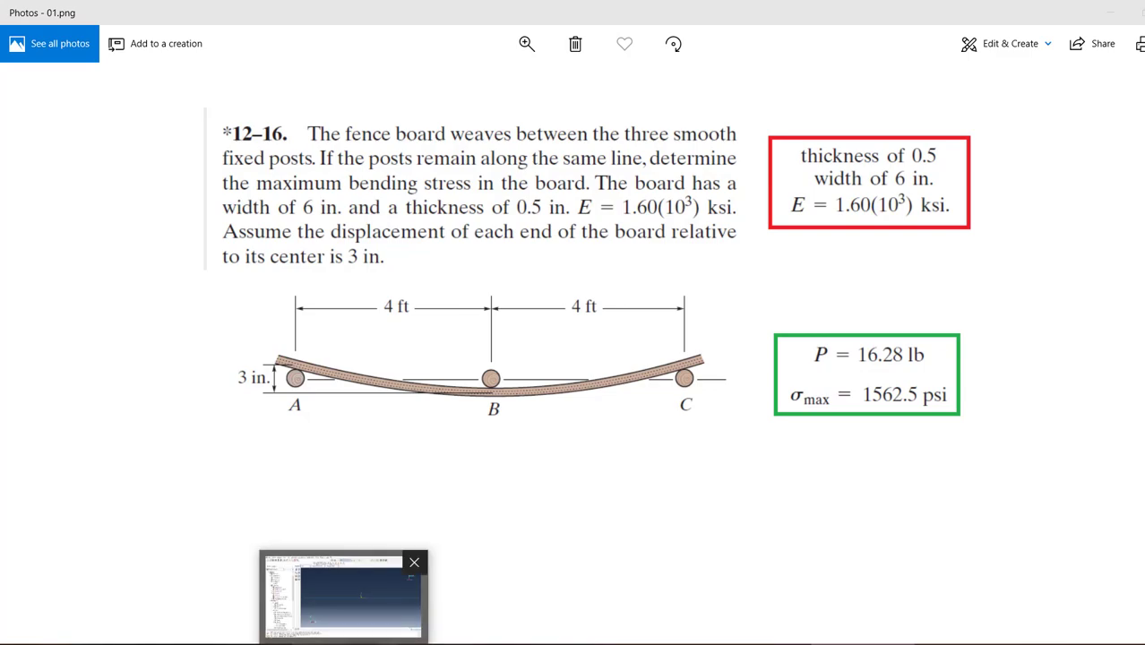
click(344, 596)
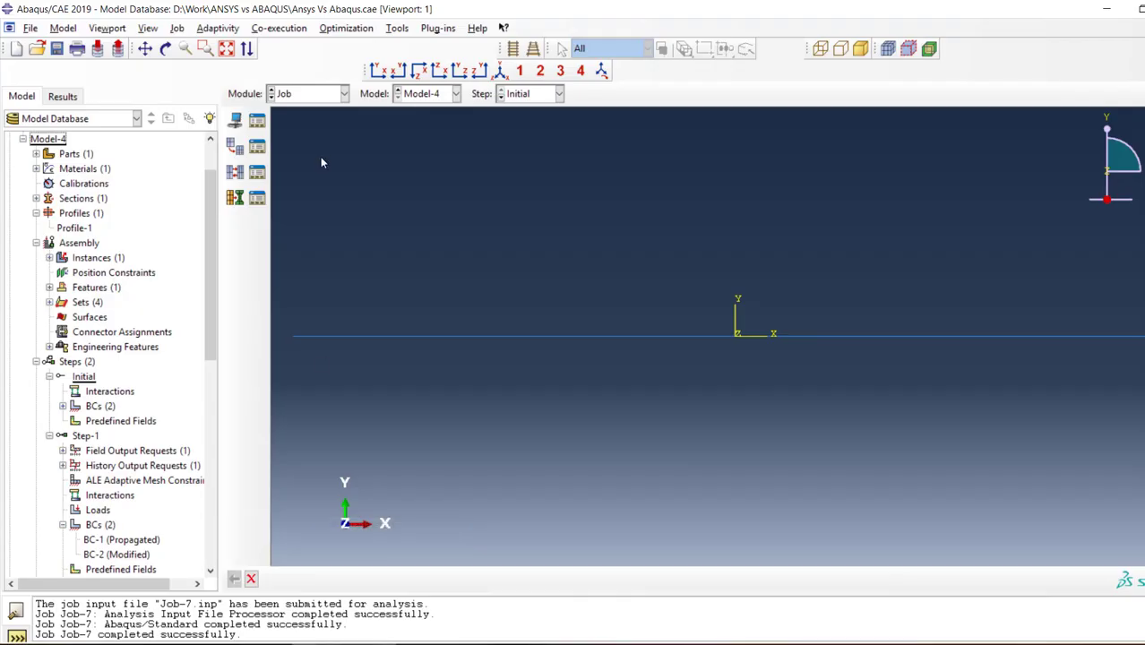
click(36, 154)
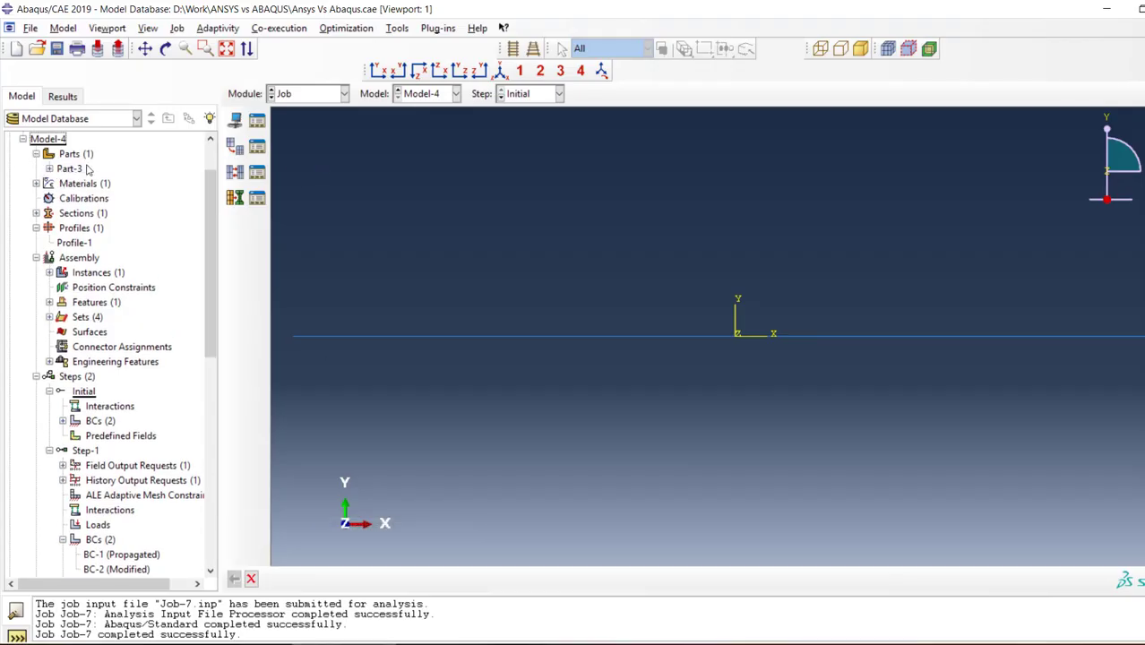
click(49, 168)
click(63, 183)
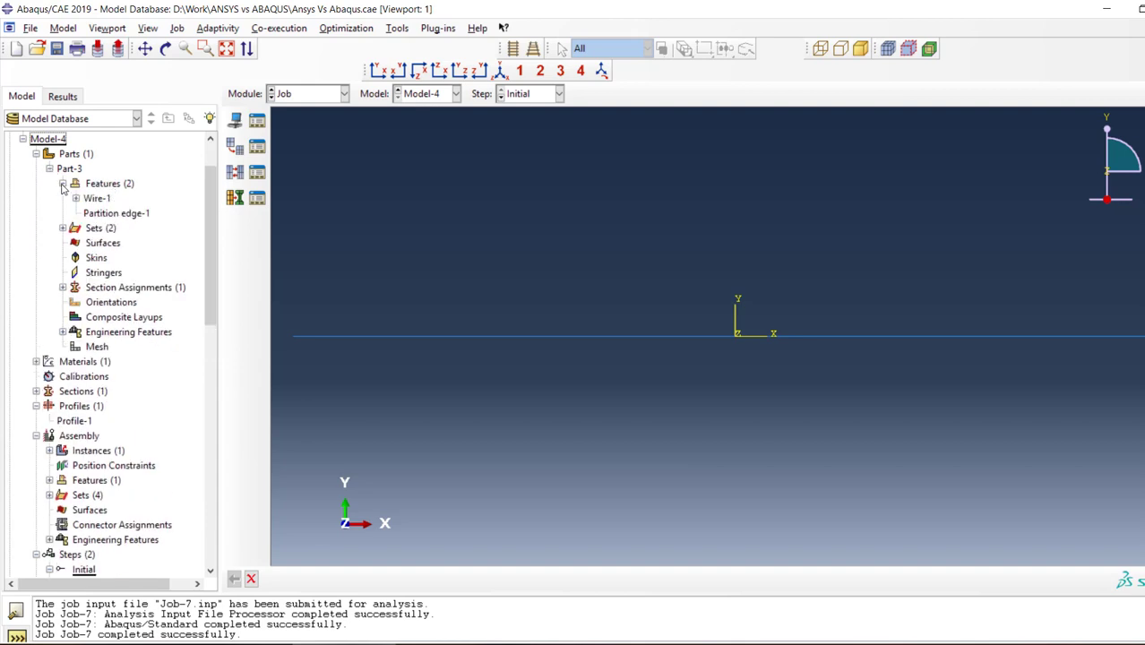
click(90, 199)
click(75, 198)
click(118, 213)
double_click(146, 217)
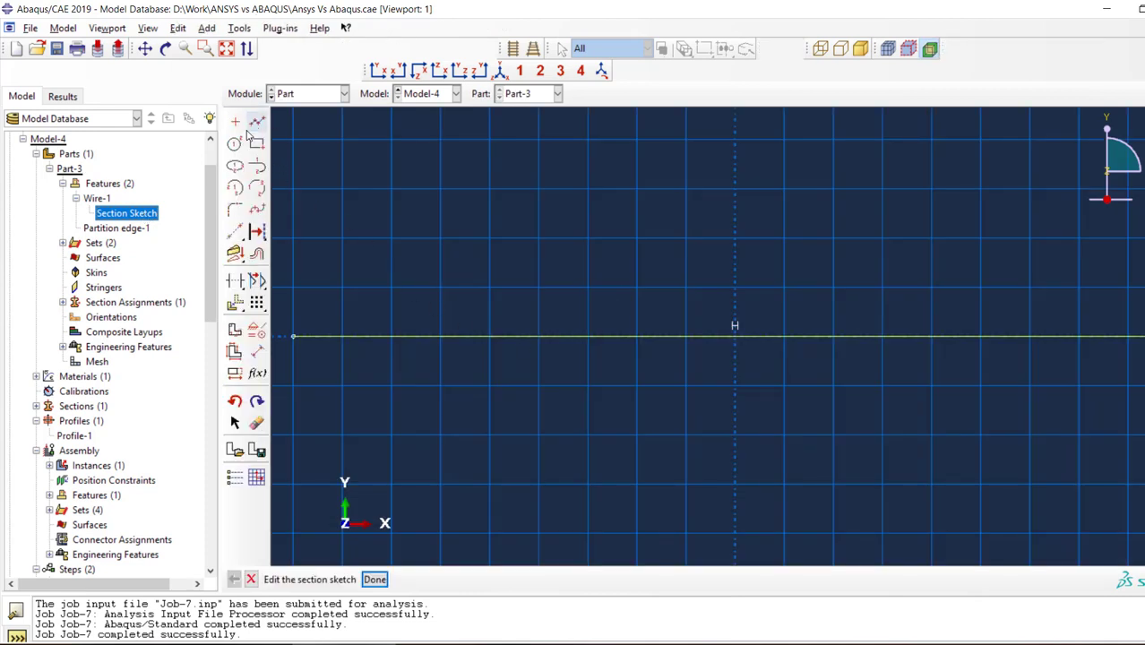
Step: Apply a fixed constraint to the line's midpoint vertex in the sketch
click(257, 351)
click(298, 340)
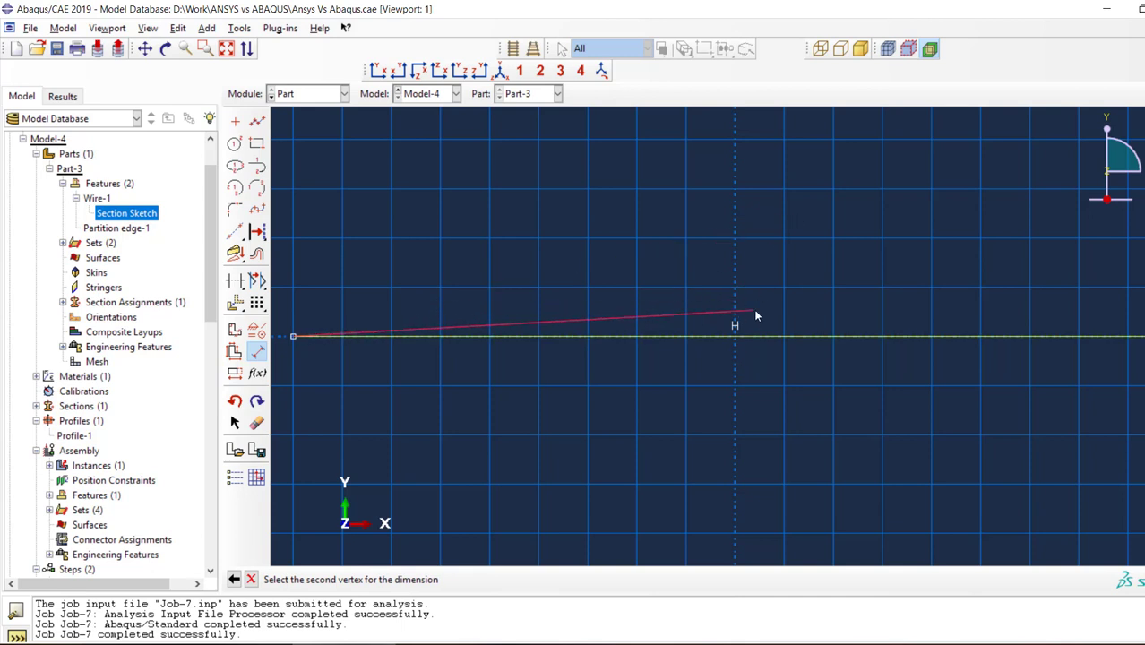
key(Escape)
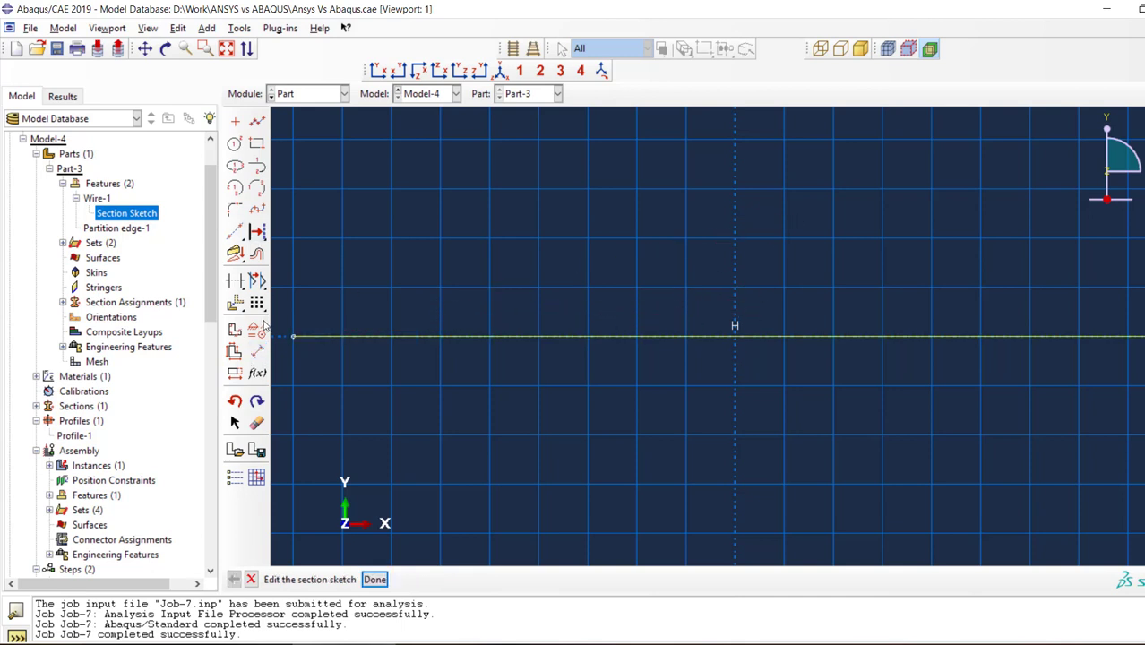
click(235, 121)
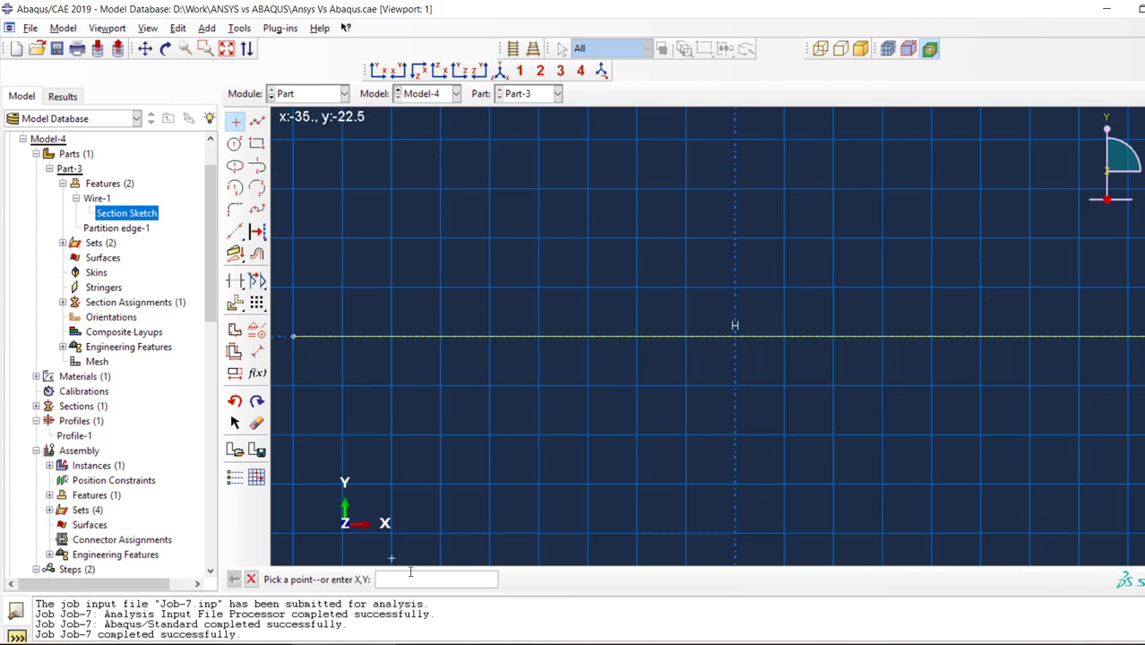
key(BackSpace)
key(BackSpace)
key(BackSpace)
click(257, 330)
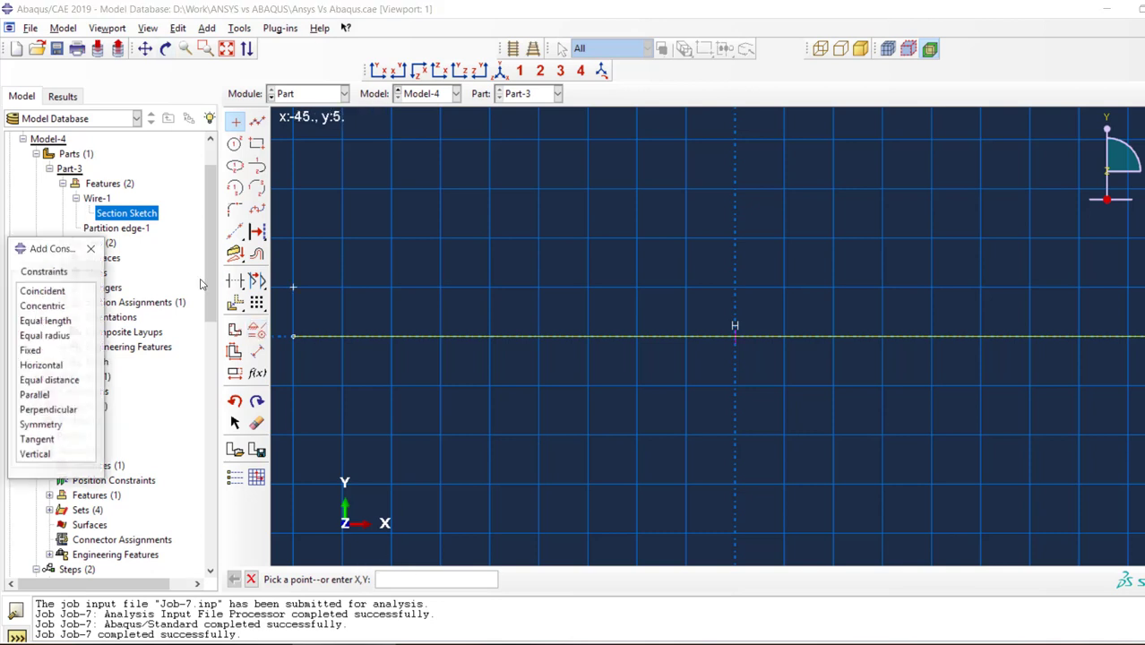
click(31, 350)
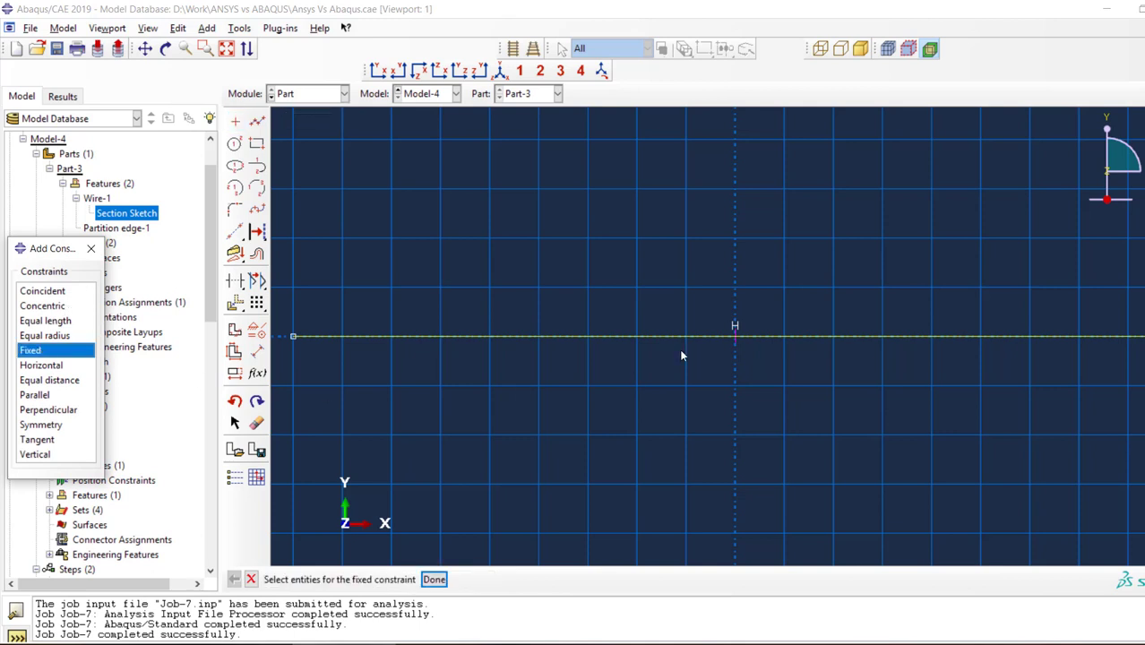
click(739, 335)
Step: Dimension the wire's left half, from left end to midpoint, as 48
click(93, 249)
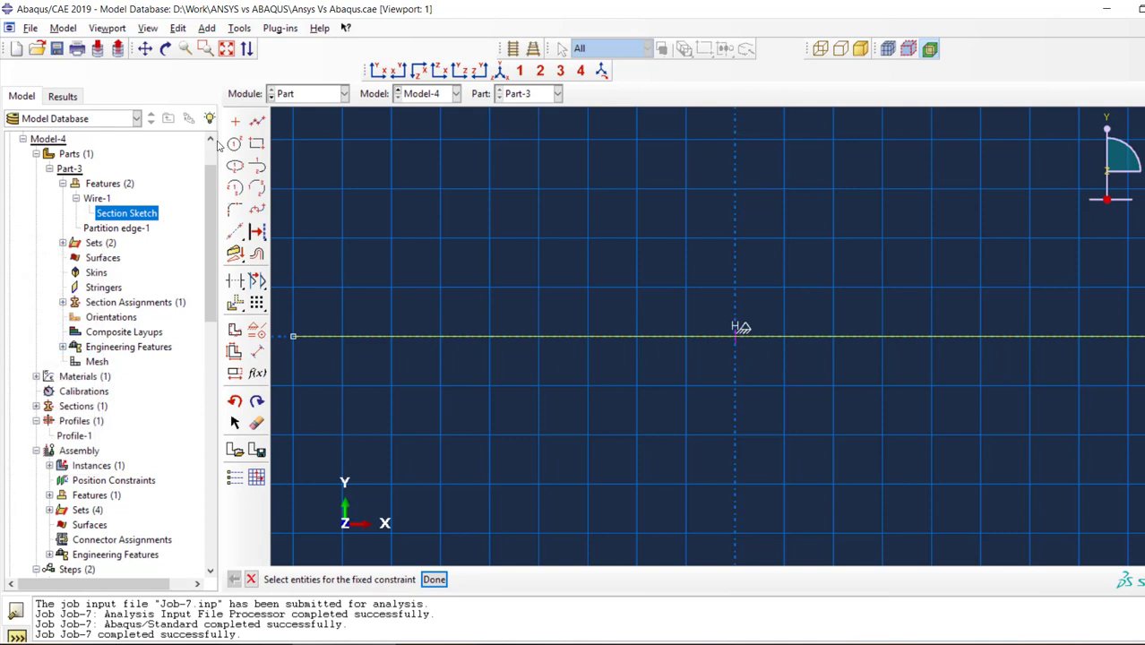
click(257, 351)
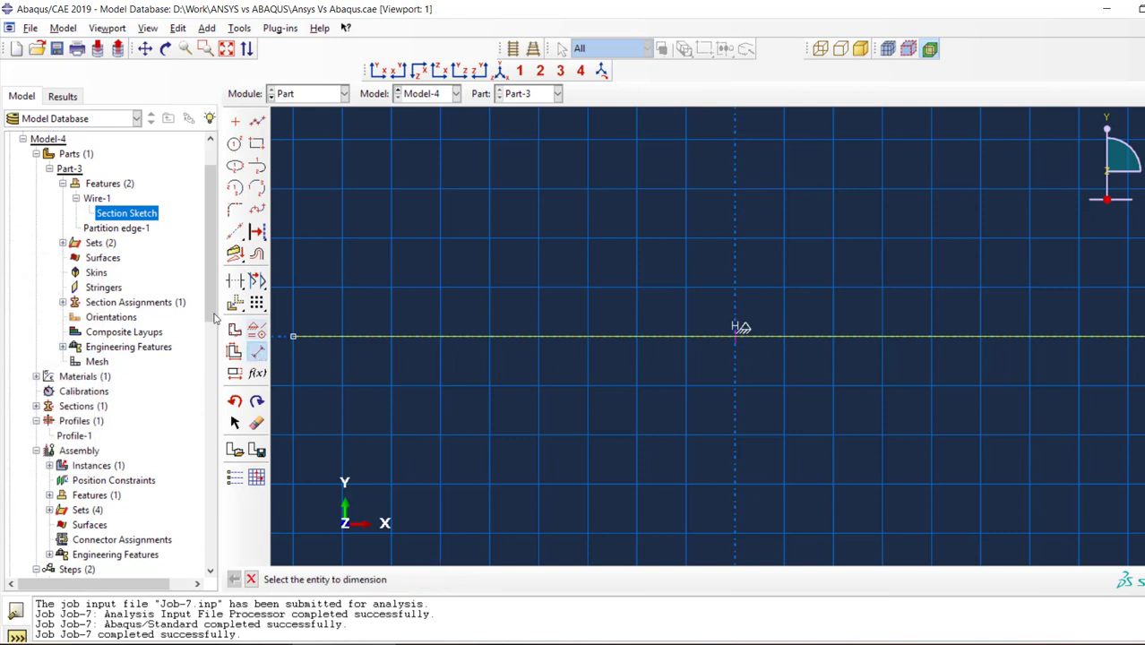
click(294, 338)
click(736, 337)
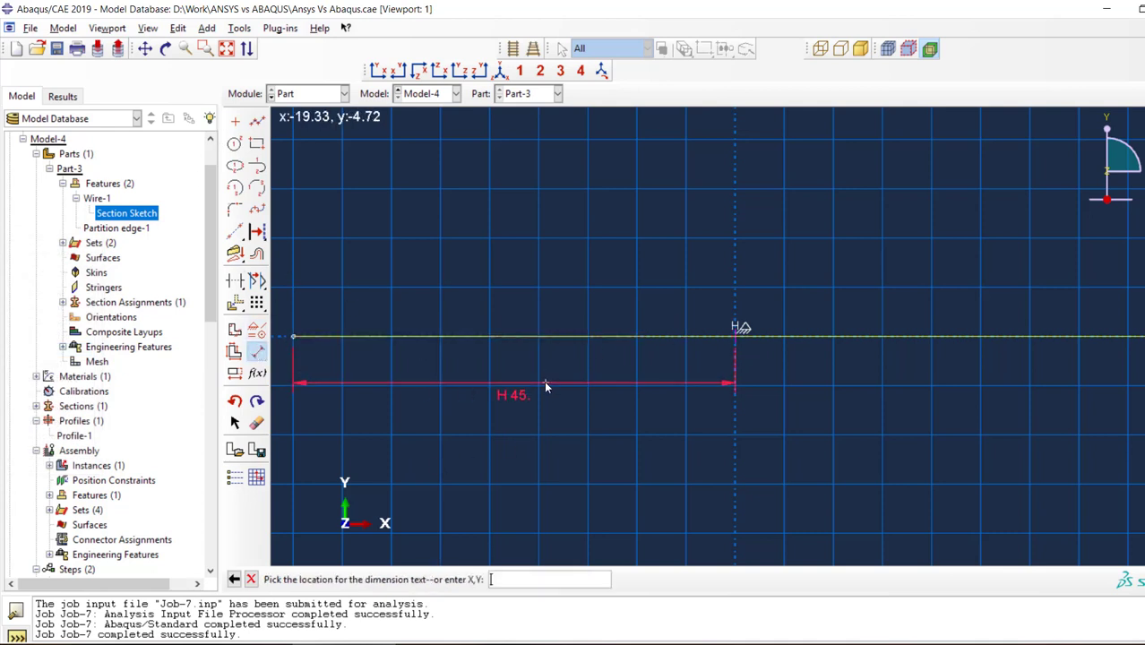
click(546, 377)
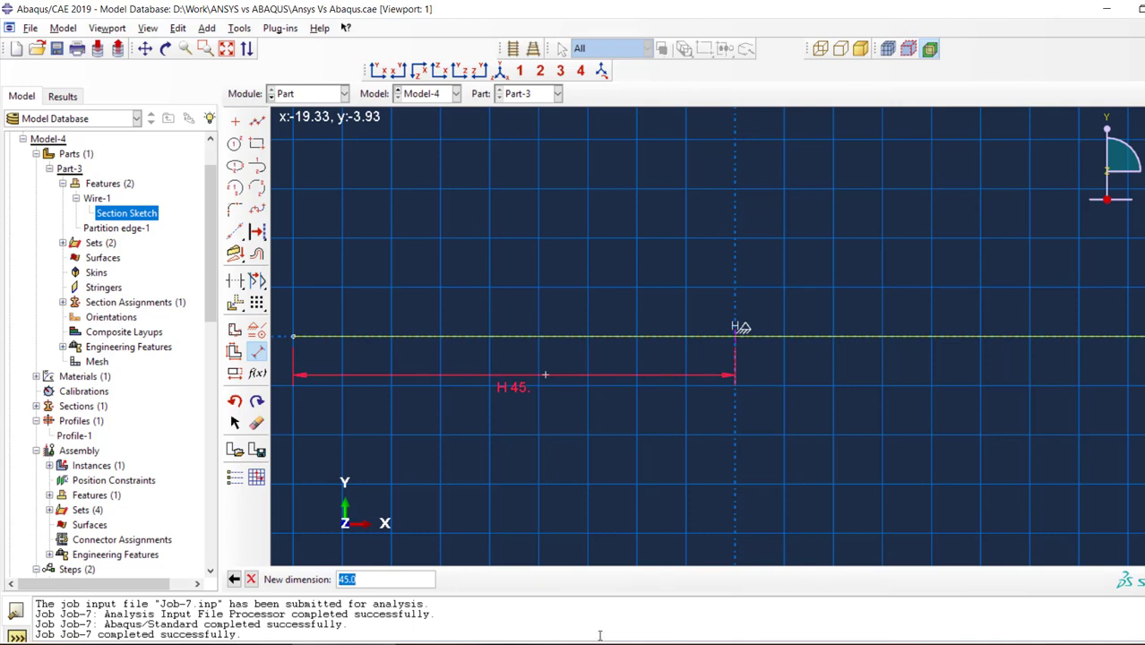
click(569, 638)
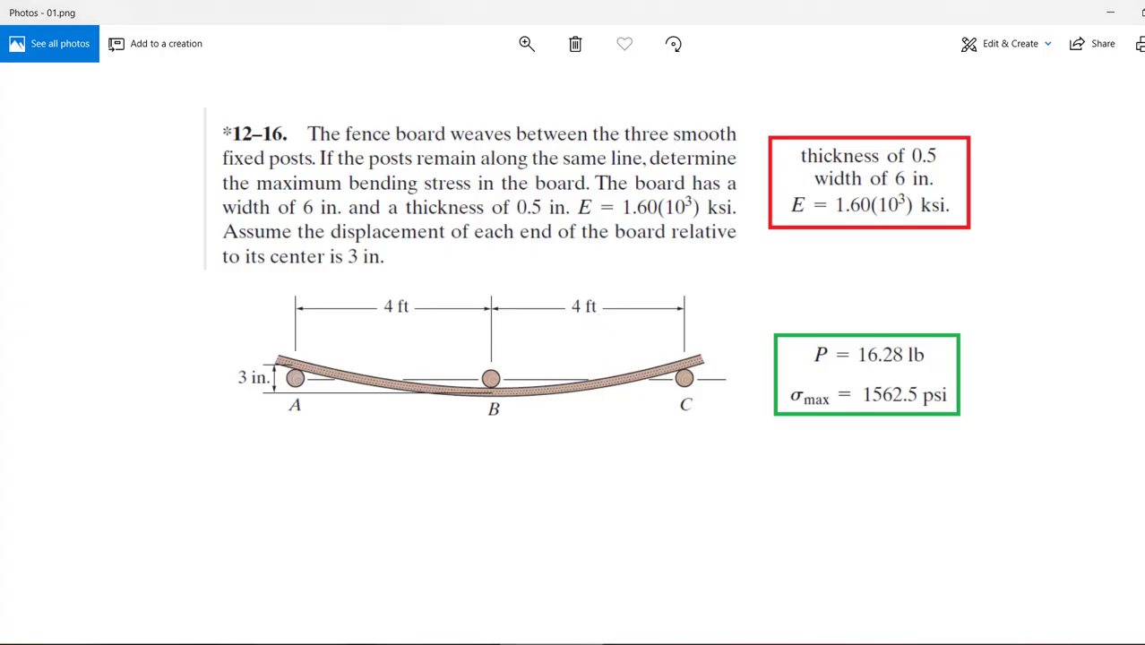
key(alt+F4)
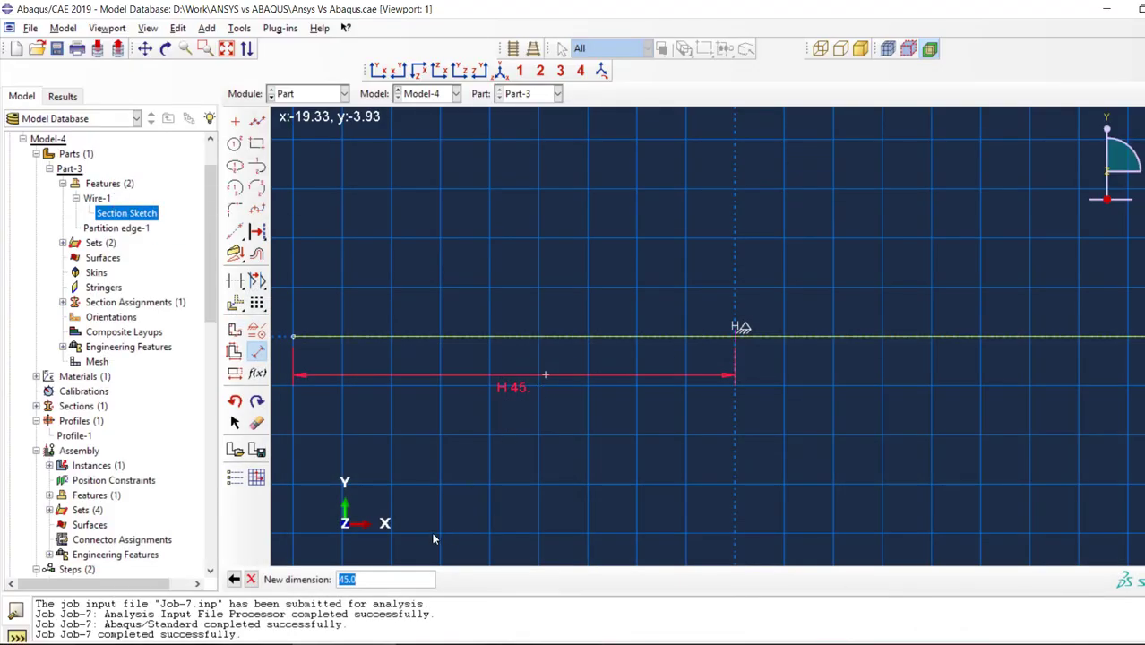
text(48)
key(Return)
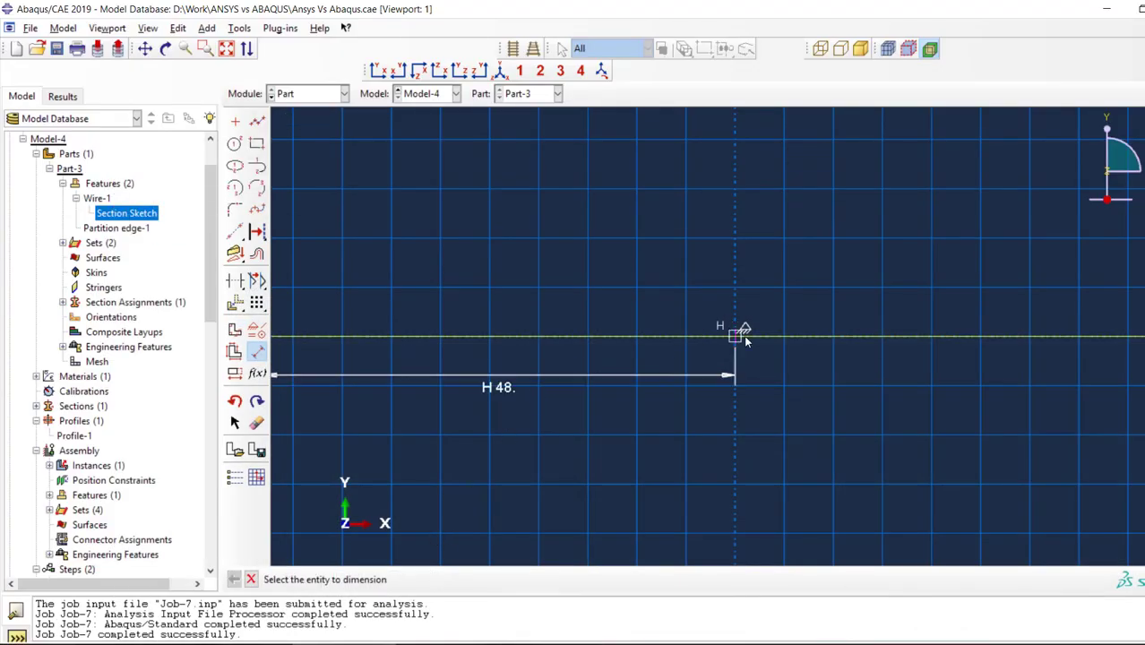
Step: Dimension the right half, from midpoint to right end, as 48
click(741, 337)
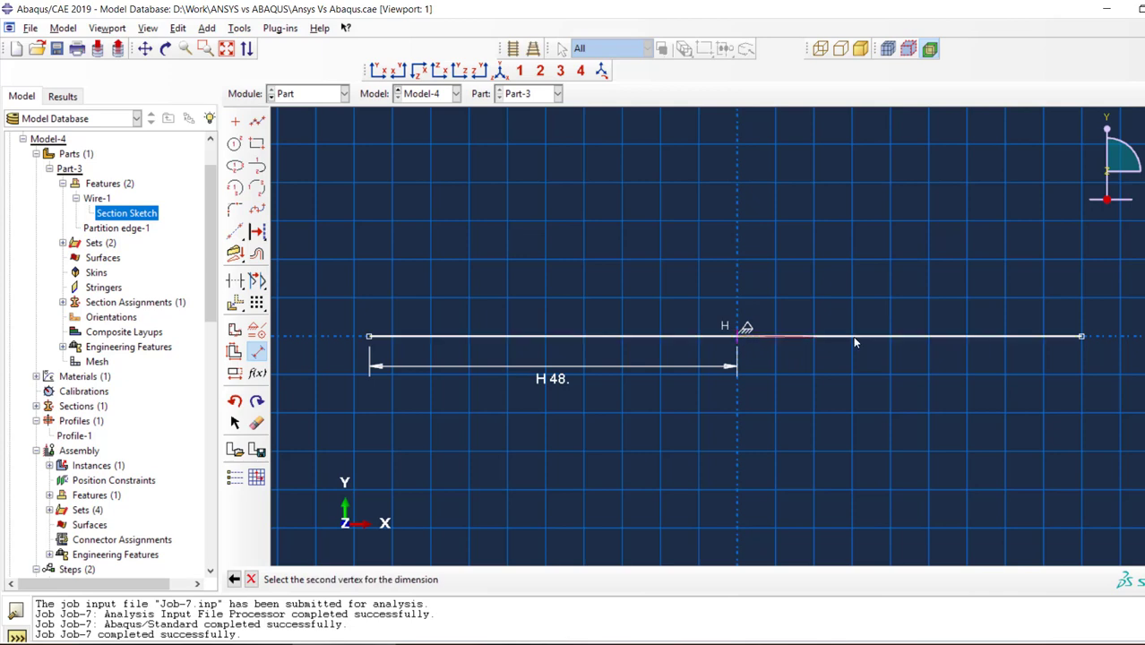
click(1082, 337)
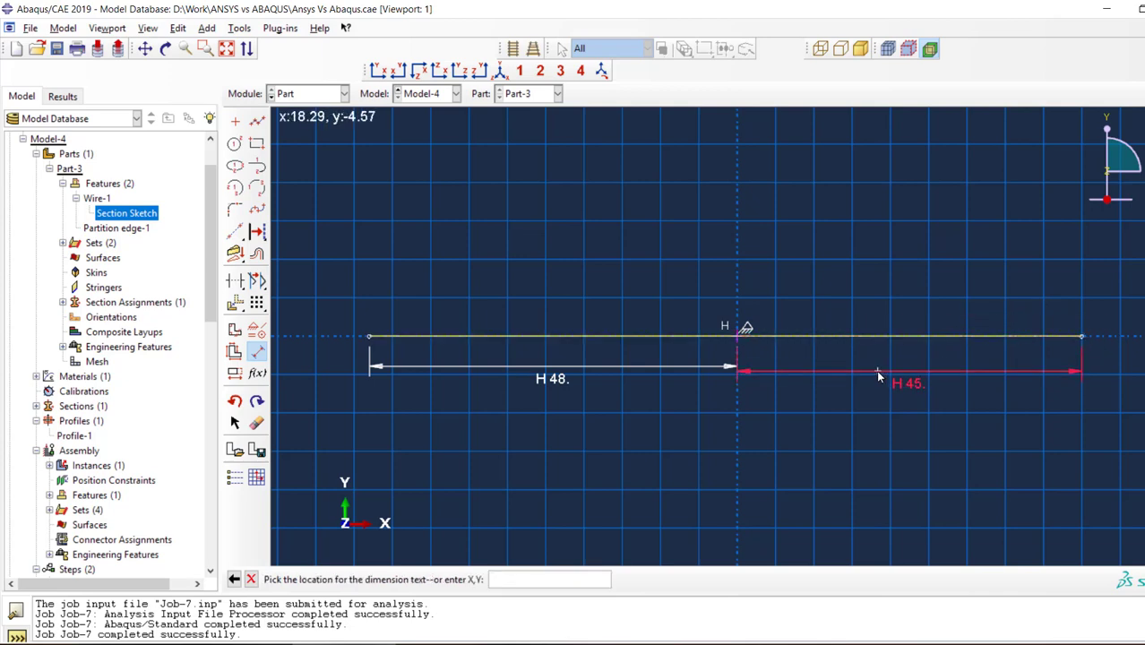
click(879, 372)
text(48)
key(Return)
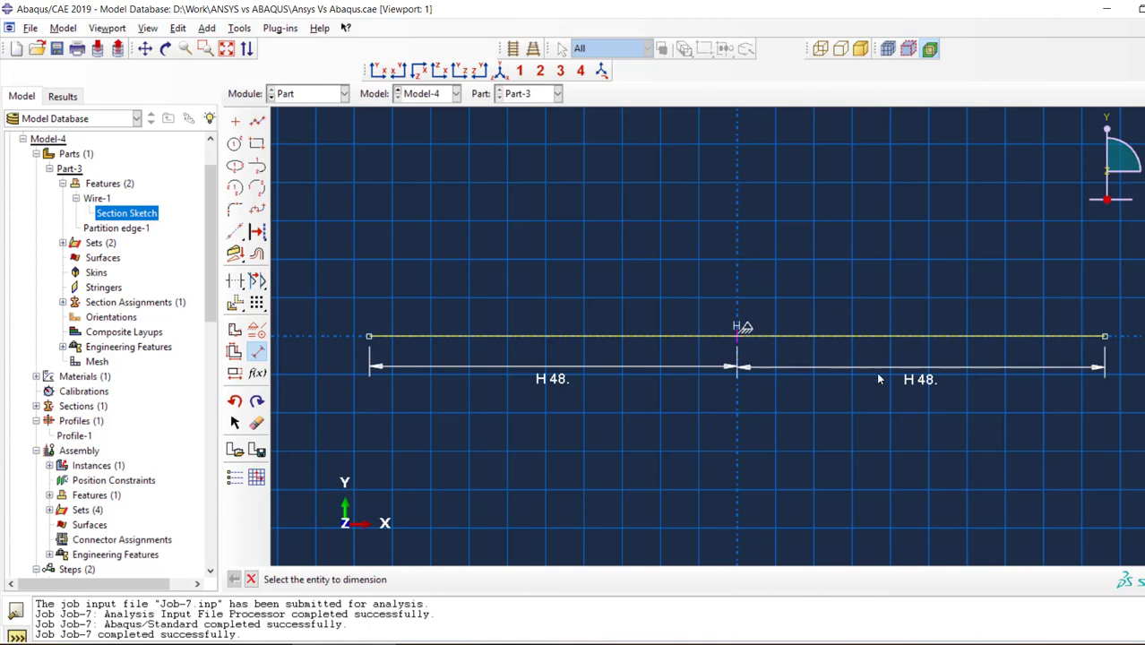
Step: Finish the sketch, accept the warning, and regenerate Wire-1 with the new dimensions
click(251, 579)
click(367, 580)
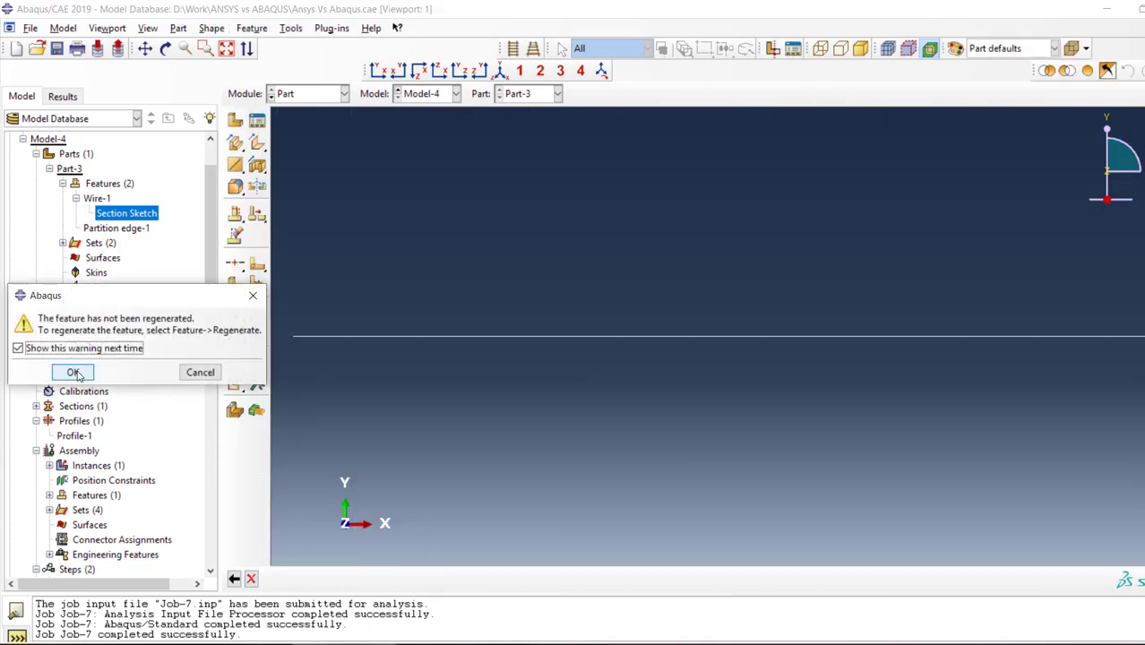
click(74, 372)
double_click(106, 199)
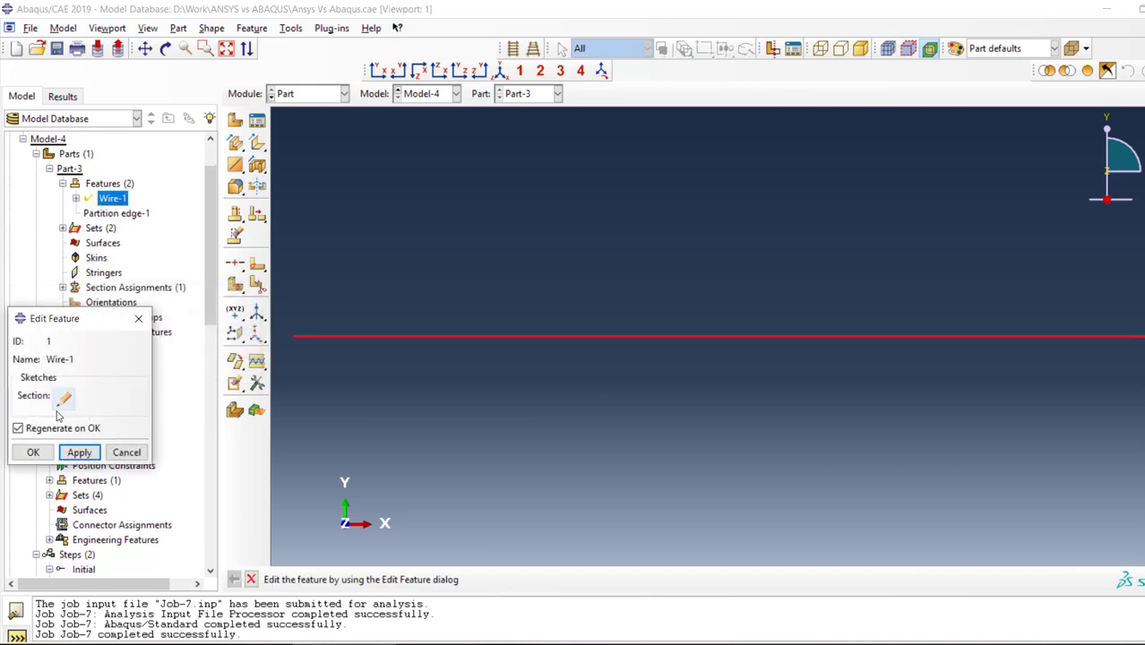
click(32, 454)
double_click(109, 215)
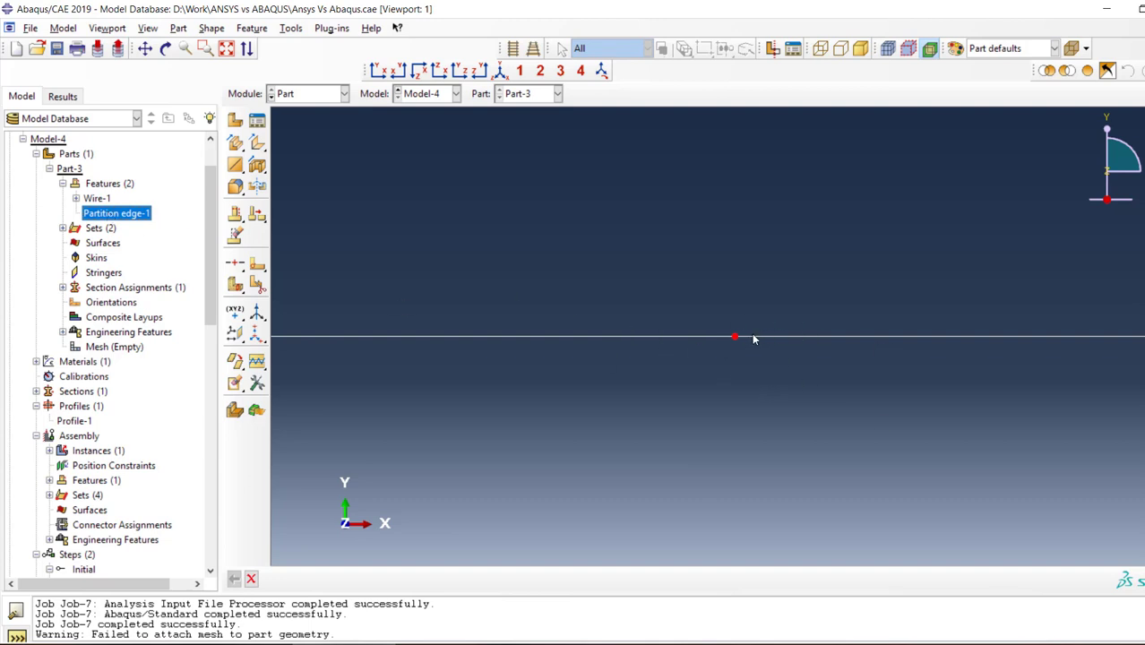
Step: Give Material-1 elastic data: Young's modulus 1.6e6 and Poisson's ratio 0.3
click(36, 361)
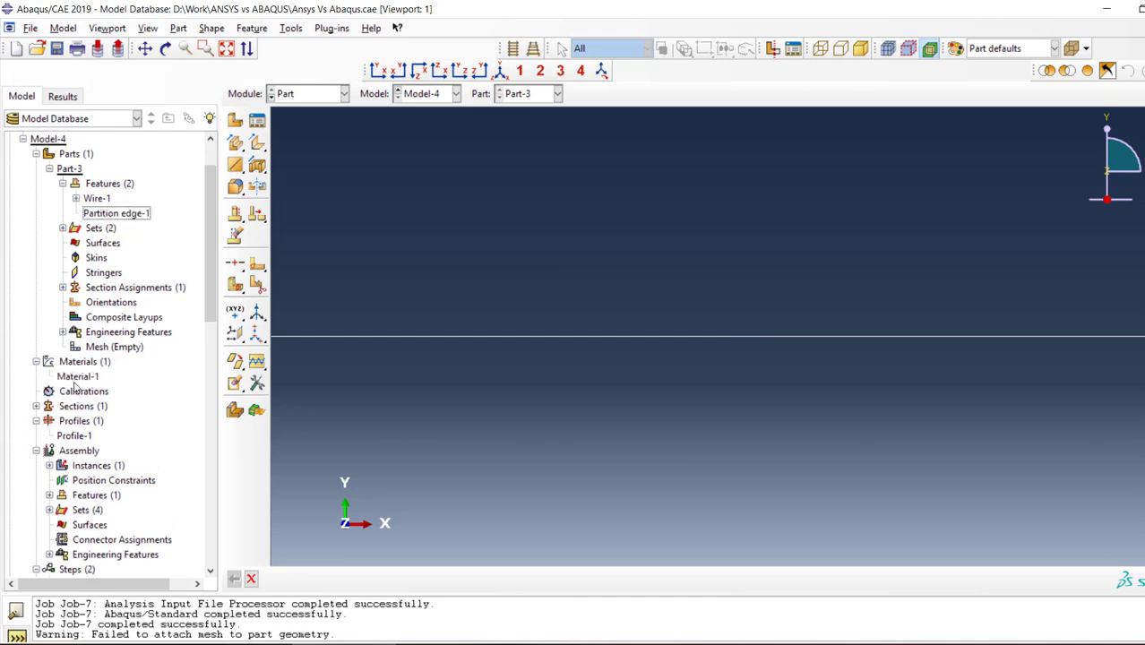
double_click(78, 377)
double_click(78, 476)
text(1)
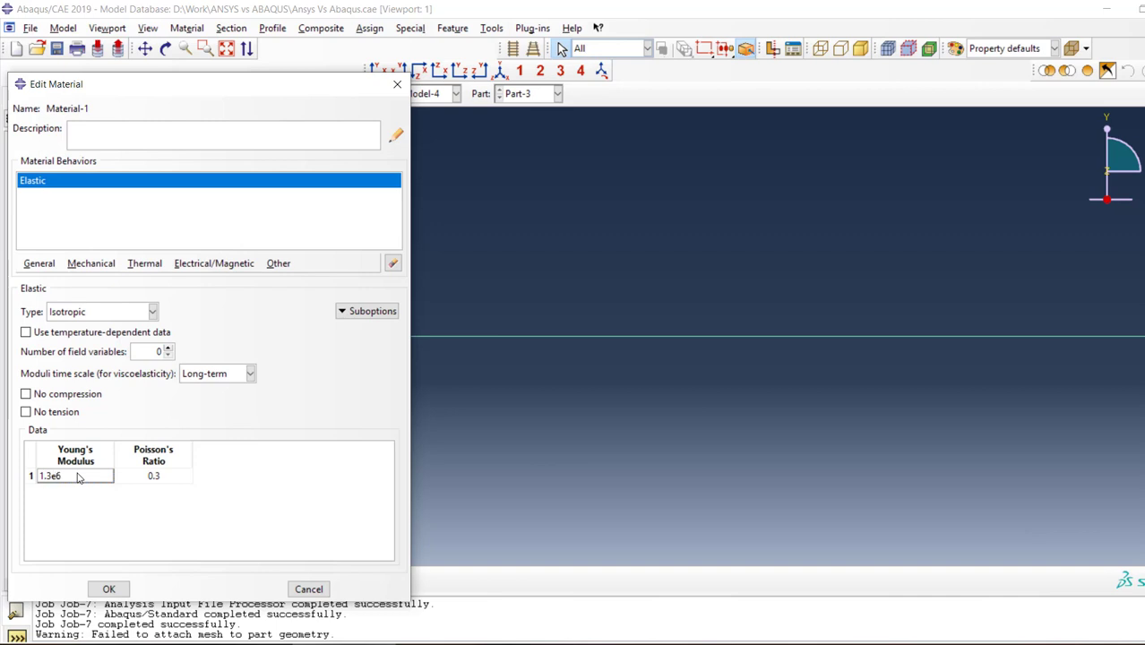
text(.3e6)
key(BackSpace)
key(BackSpace)
key(BackSpace)
key(BackSpace)
key(Tab)
key(Return)
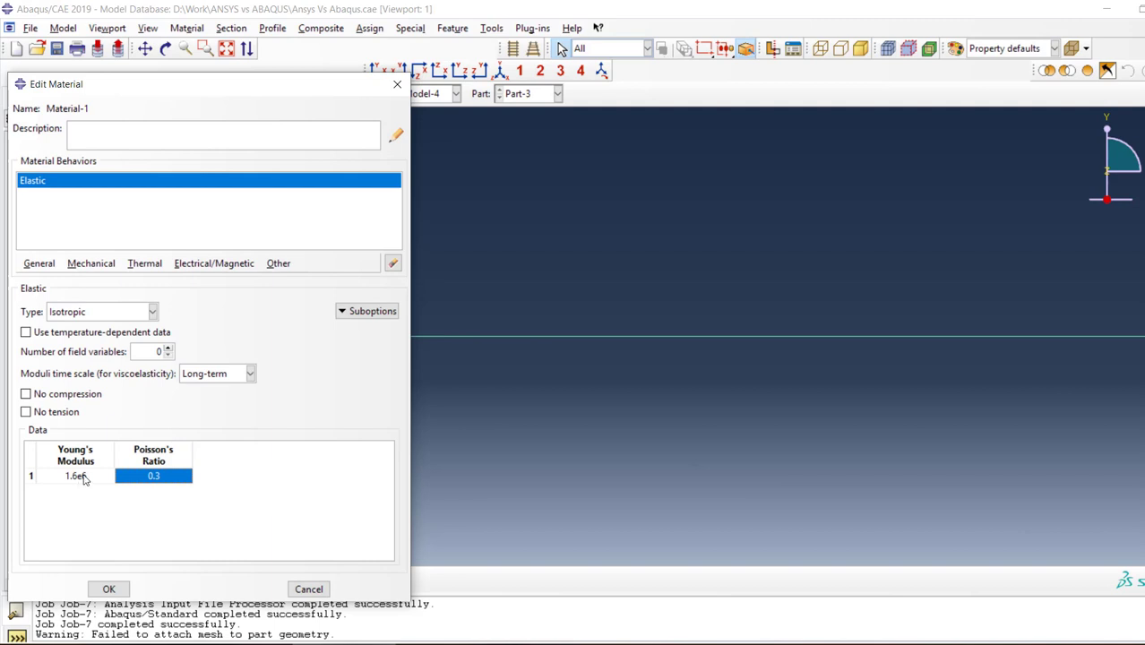
Step: Save Material-1 and review Profile-1's dimensions without changing them
click(109, 589)
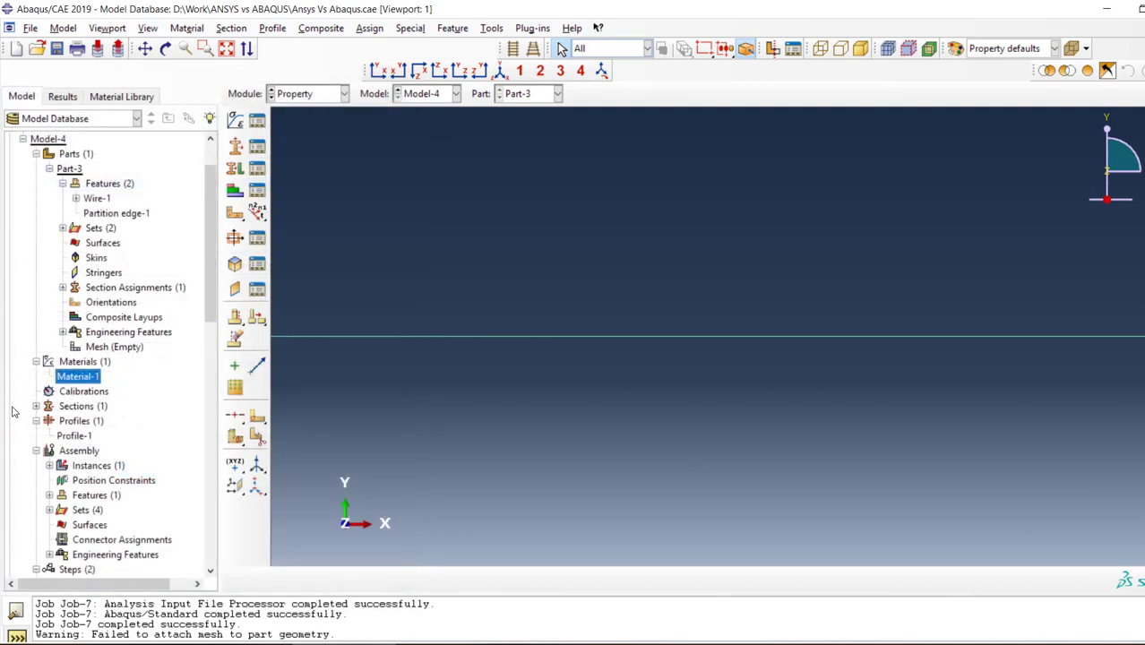
scroll(101, 408, down, 2)
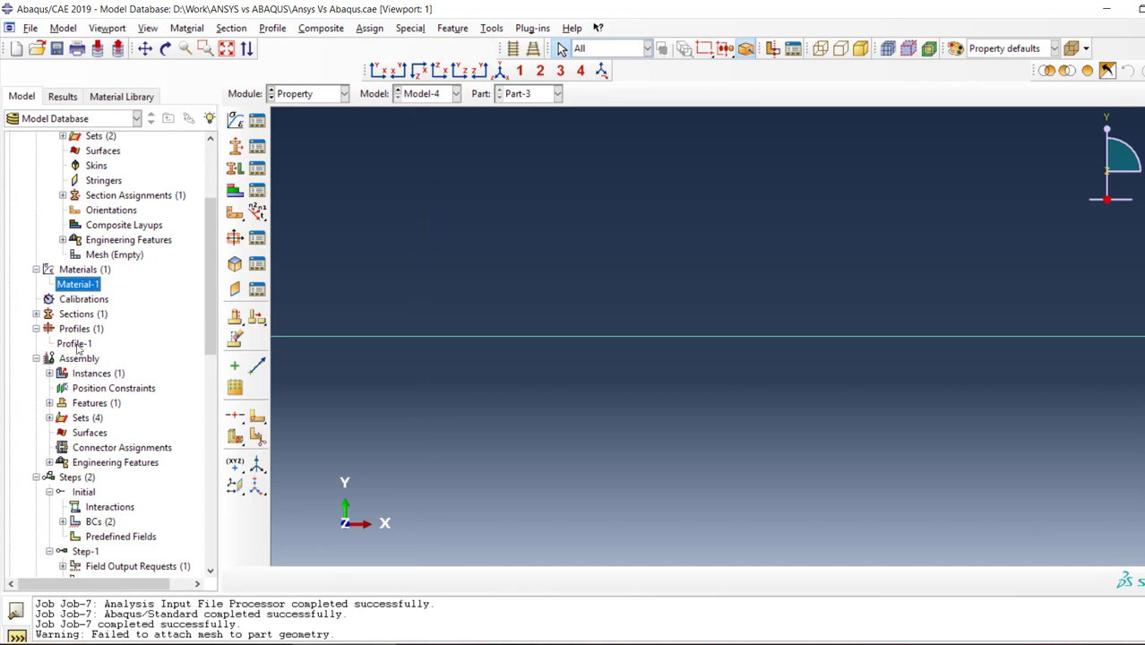
double_click(74, 344)
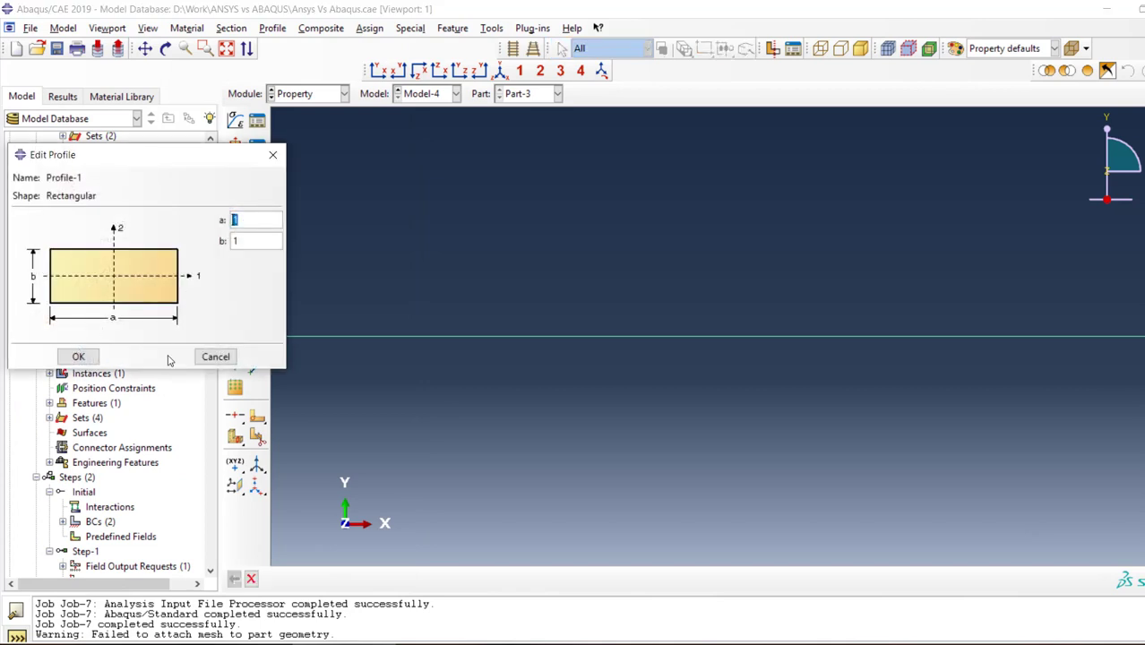
click(215, 357)
Step: Assign a beam section orientation to the whole wire using n1 direction 0,0,-1
click(257, 212)
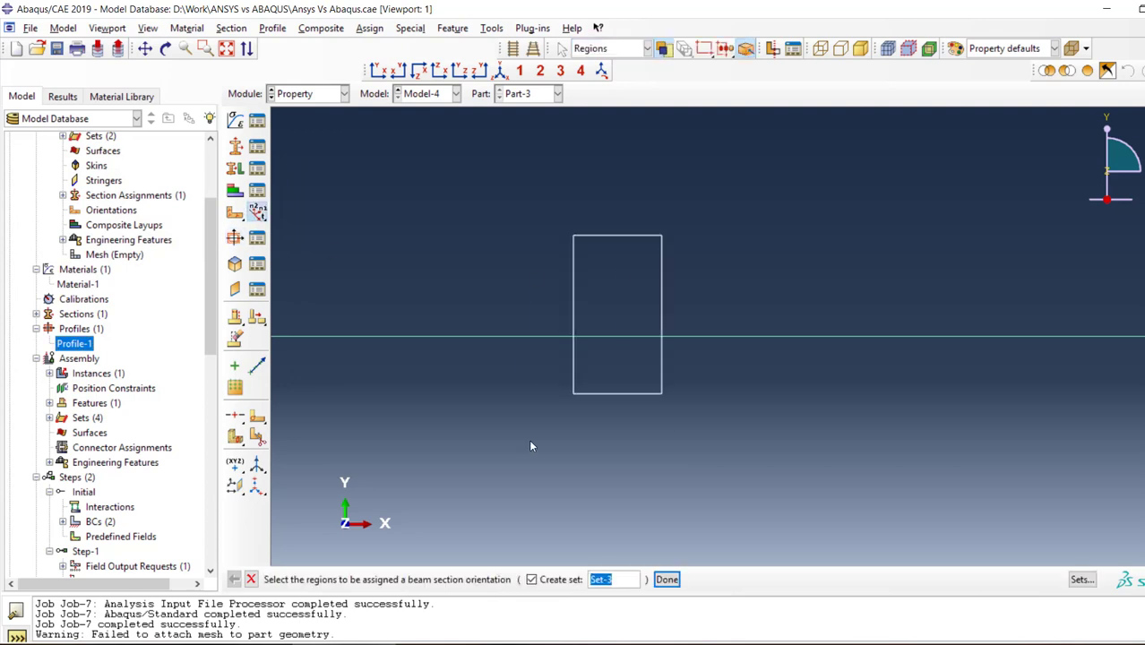
click(667, 580)
ctrl+alt+drag(762, 438, 428, 344)
ctrl+alt+drag(536, 244, 873, 342)
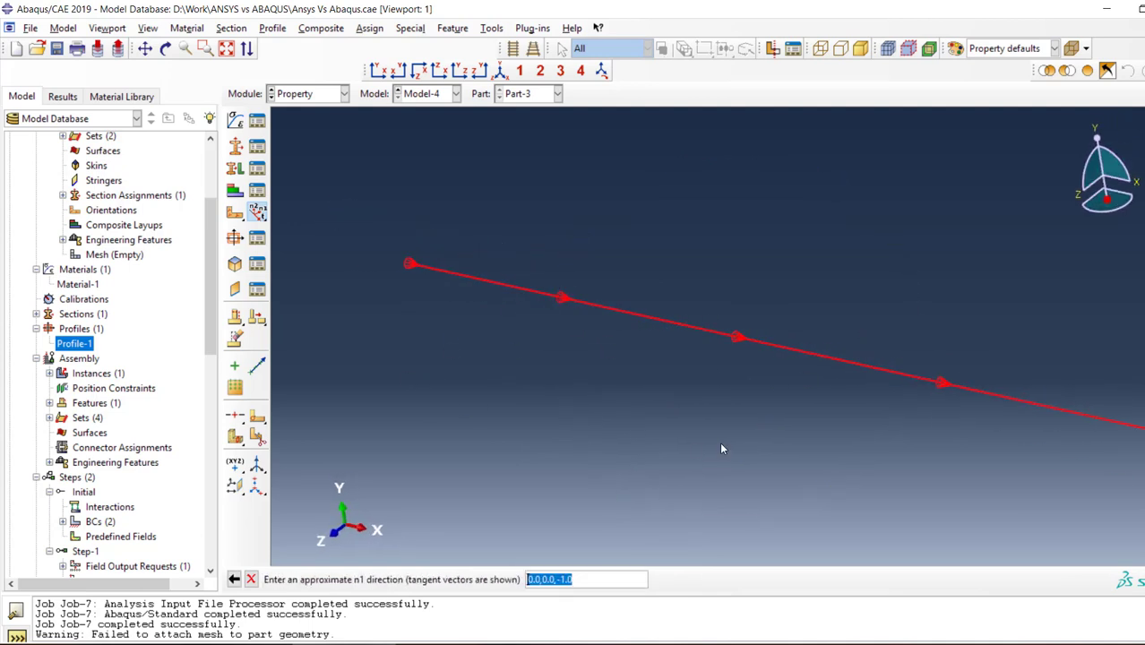
key(Return)
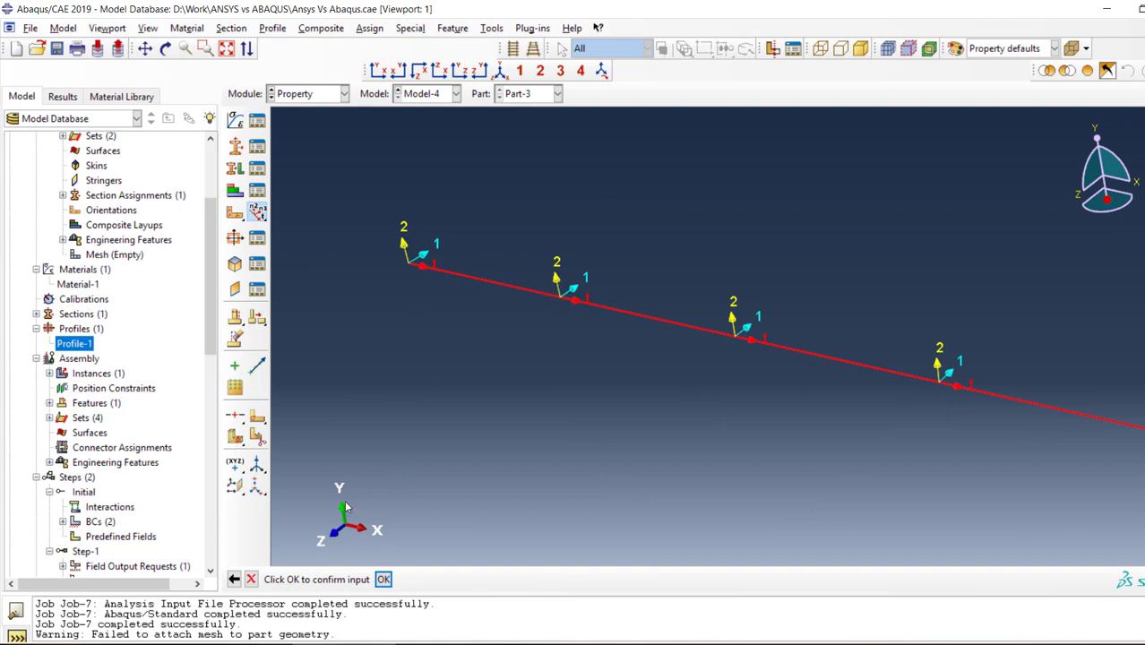
click(384, 579)
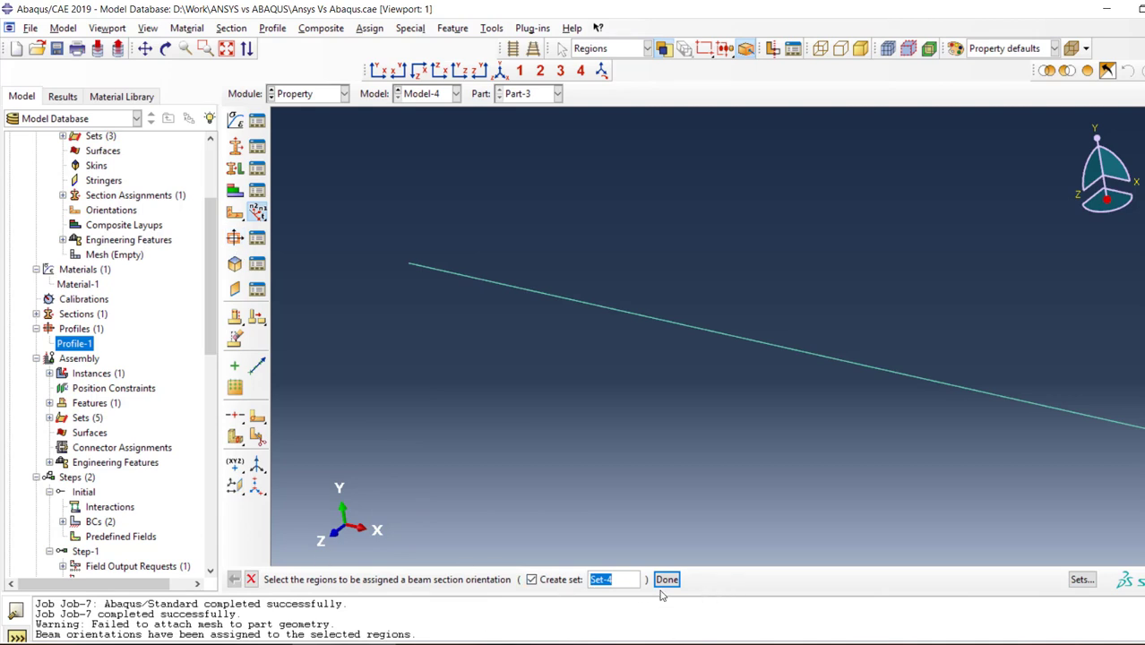
Step: Finish the orientation assignment and resize rectangular Profile-1 to a = 6, b = 0.5
click(665, 580)
double_click(75, 345)
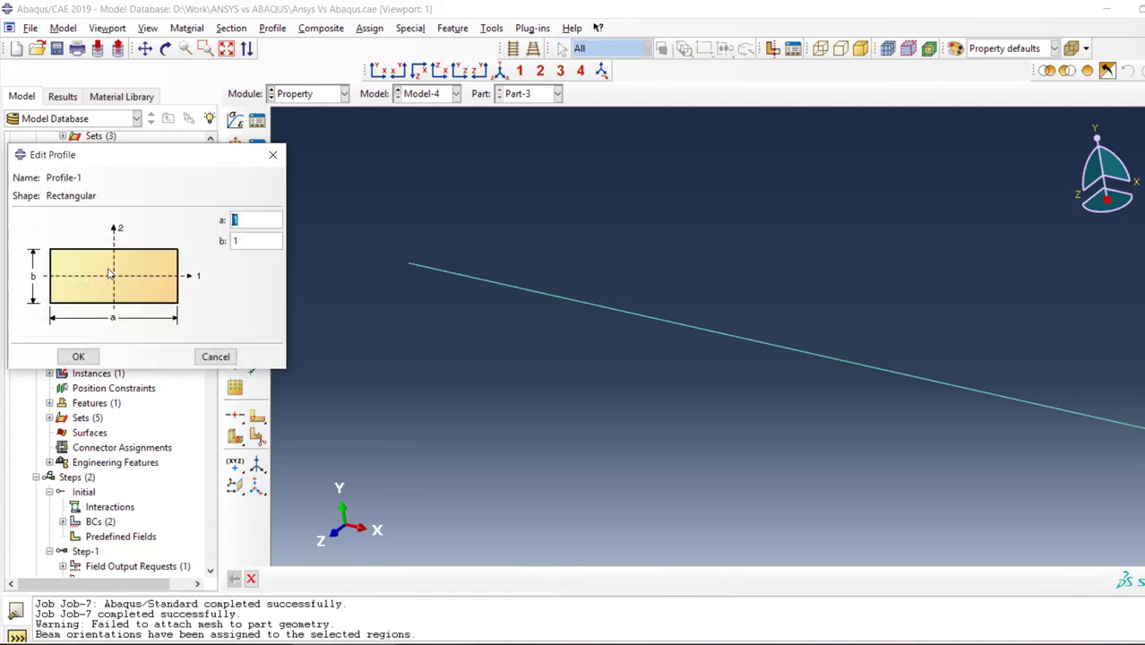
key(Tab)
text(0.5)
key(shift+Tab)
text(6)
click(78, 356)
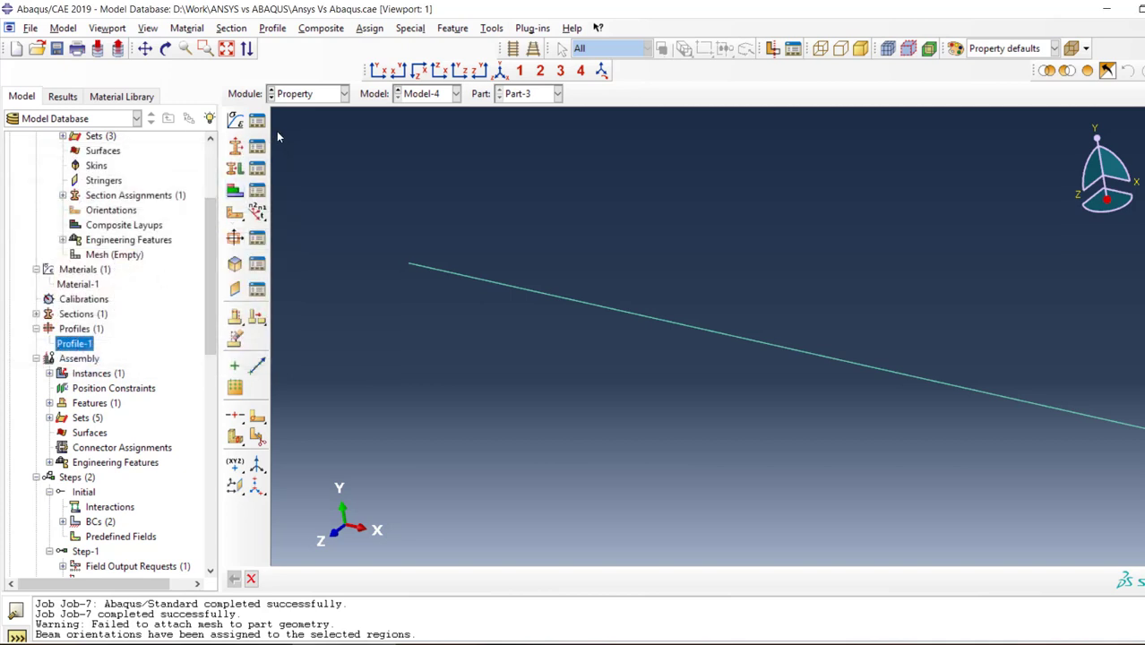
Step: In the Mesh module, seed the beam globally and mesh it into 96 elements
click(318, 94)
click(296, 199)
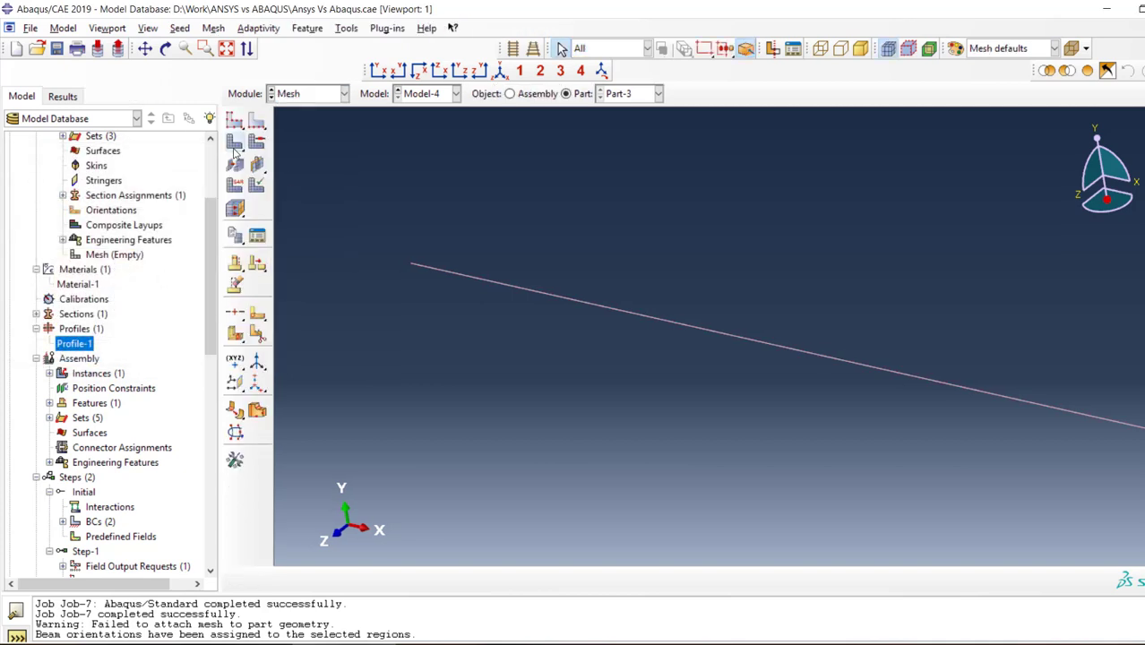
click(234, 143)
click(366, 580)
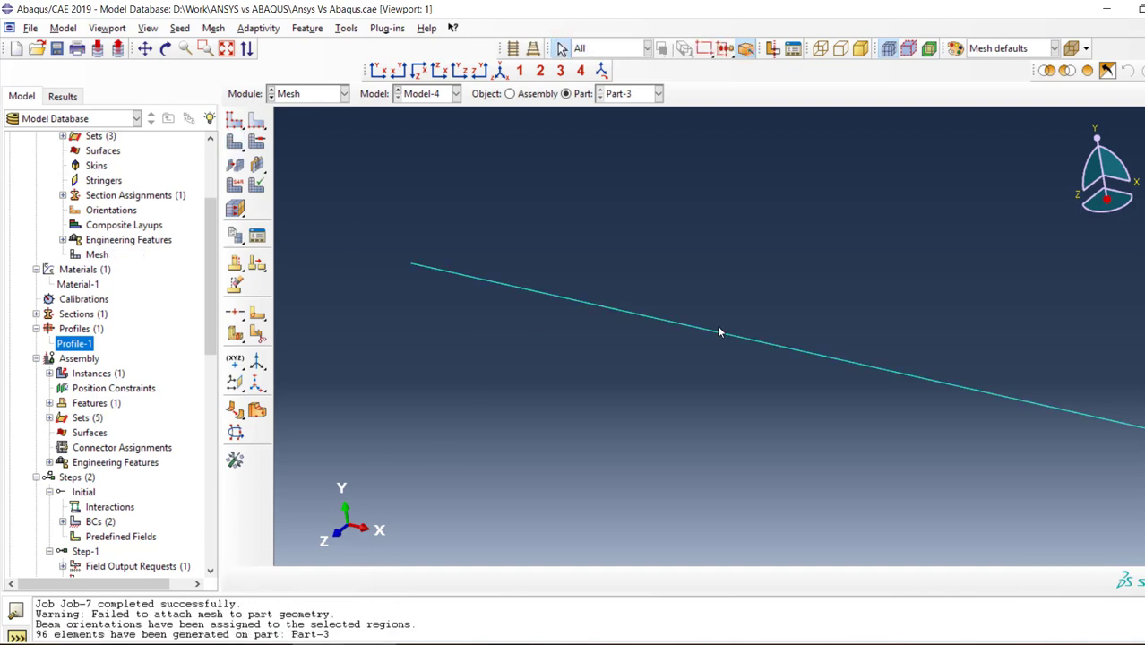
click(235, 121)
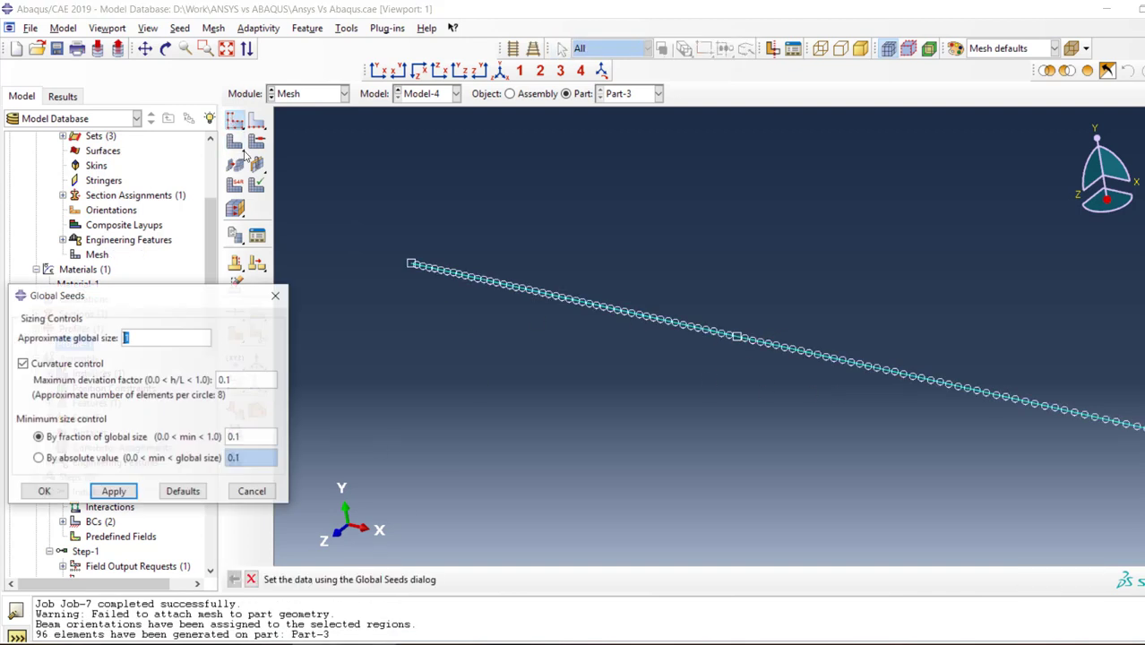
click(44, 492)
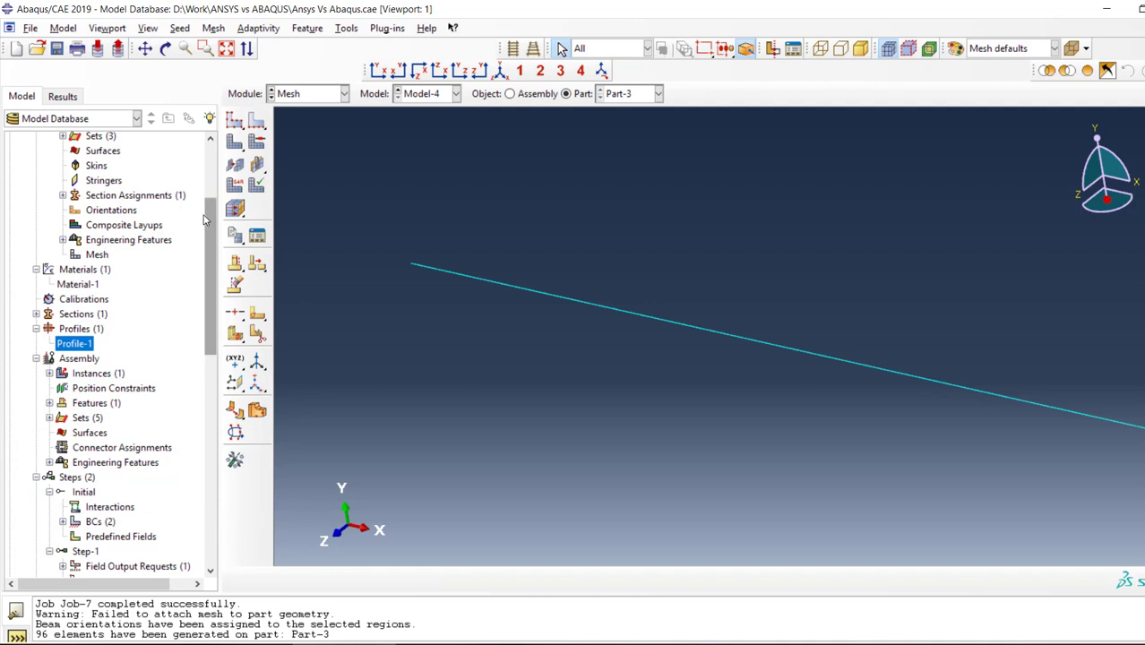
click(235, 143)
click(366, 579)
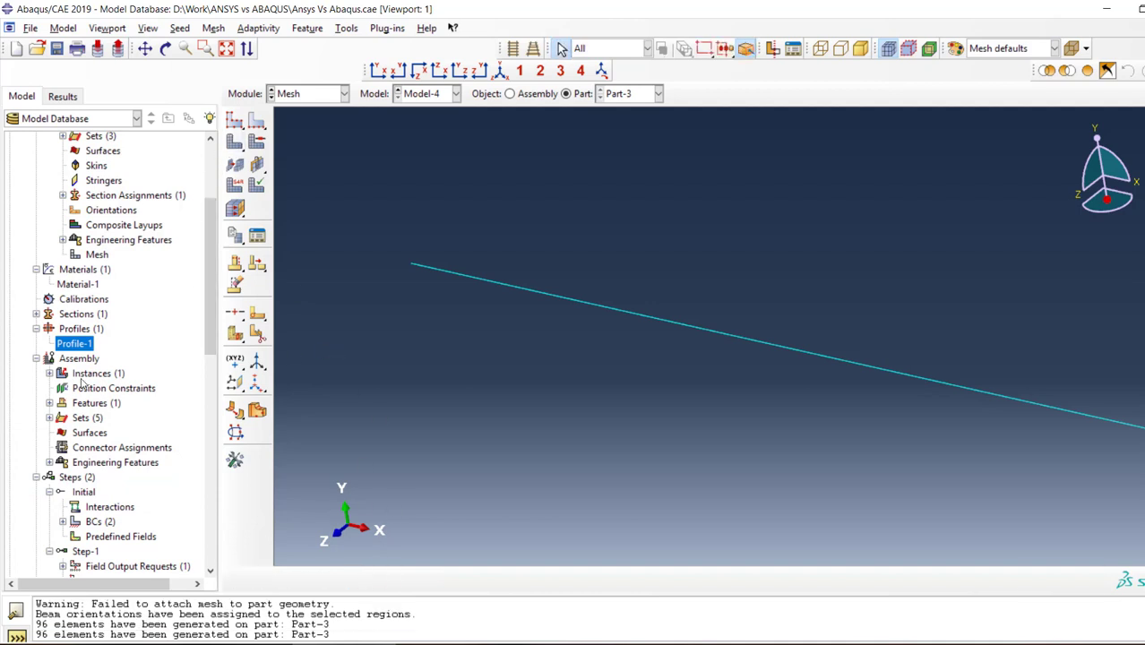
Step: In the Initial step, change BC-2 to restrain U2 instead of U3, leaving BC-1 unchanged
scroll(81, 484, down, 2)
scroll(79, 484, down, 1)
click(62, 456)
click(113, 470)
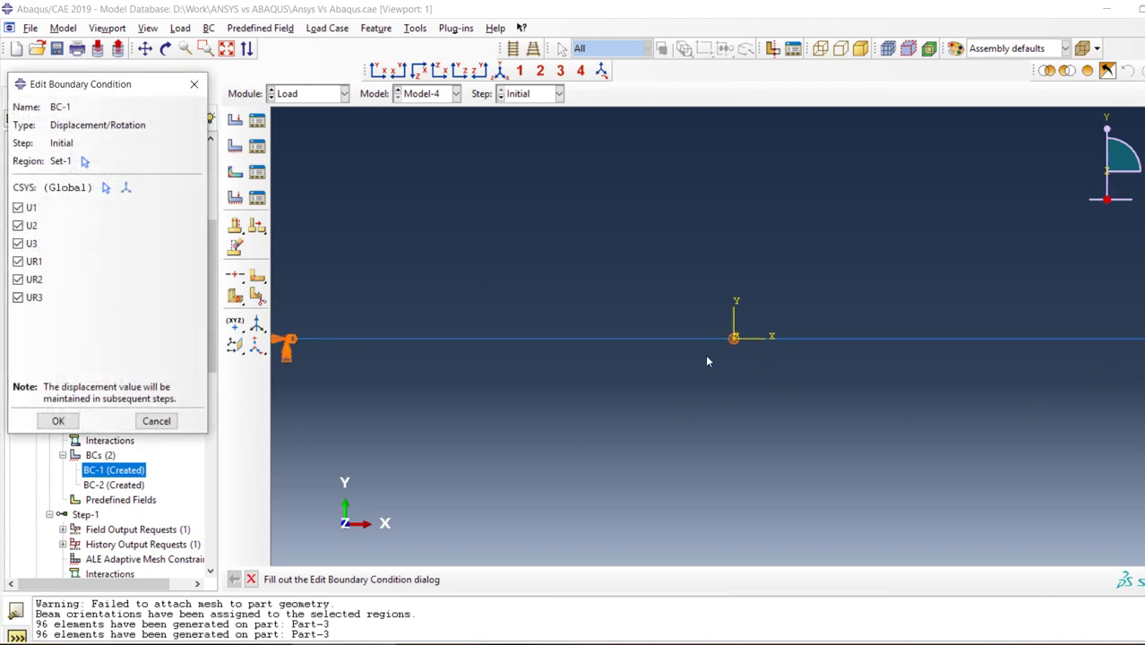
click(58, 420)
click(104, 488)
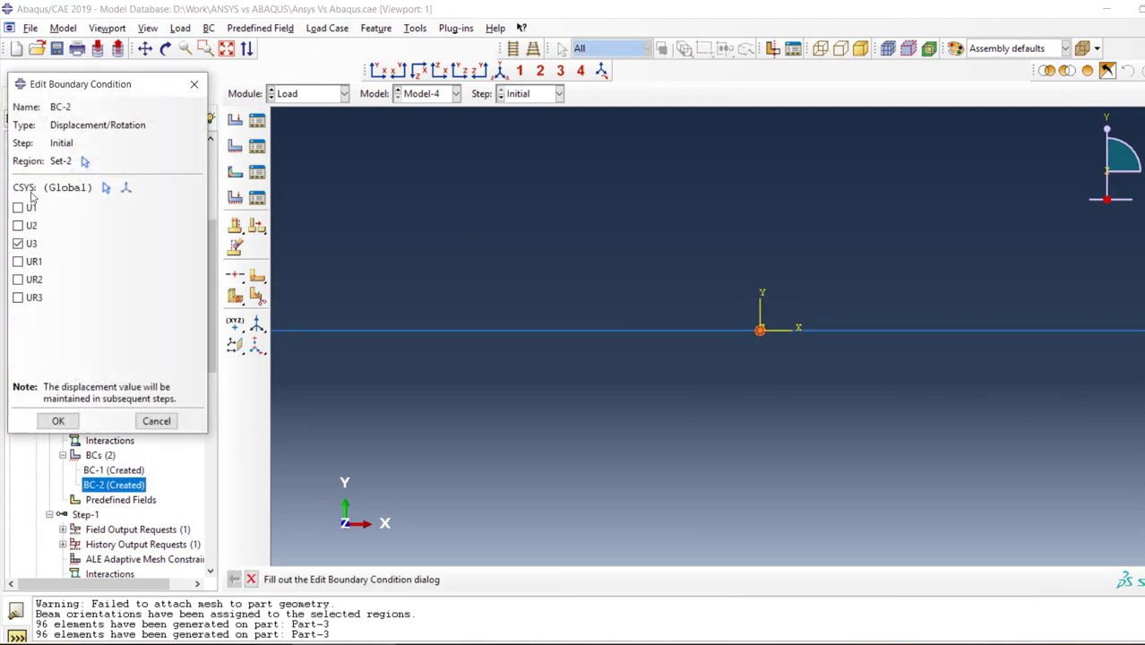
click(19, 242)
click(20, 228)
click(57, 421)
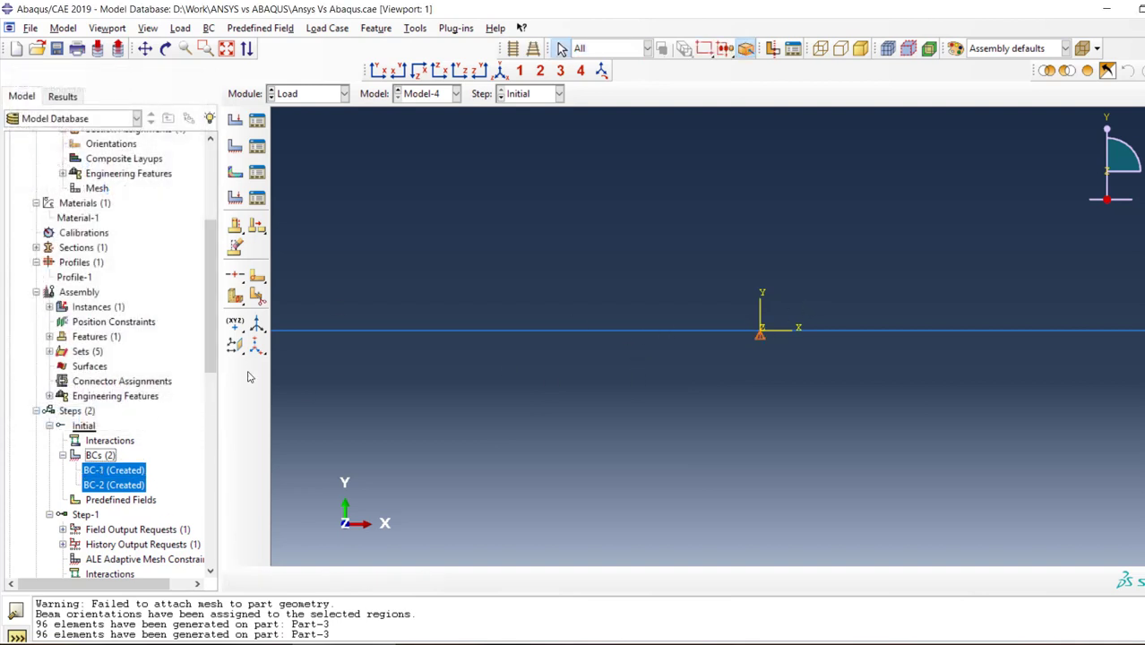
Step: In Step-1, remove BC-2's U3 displacement of 10, keeping the U2 value of -3
scroll(171, 443, down, 2)
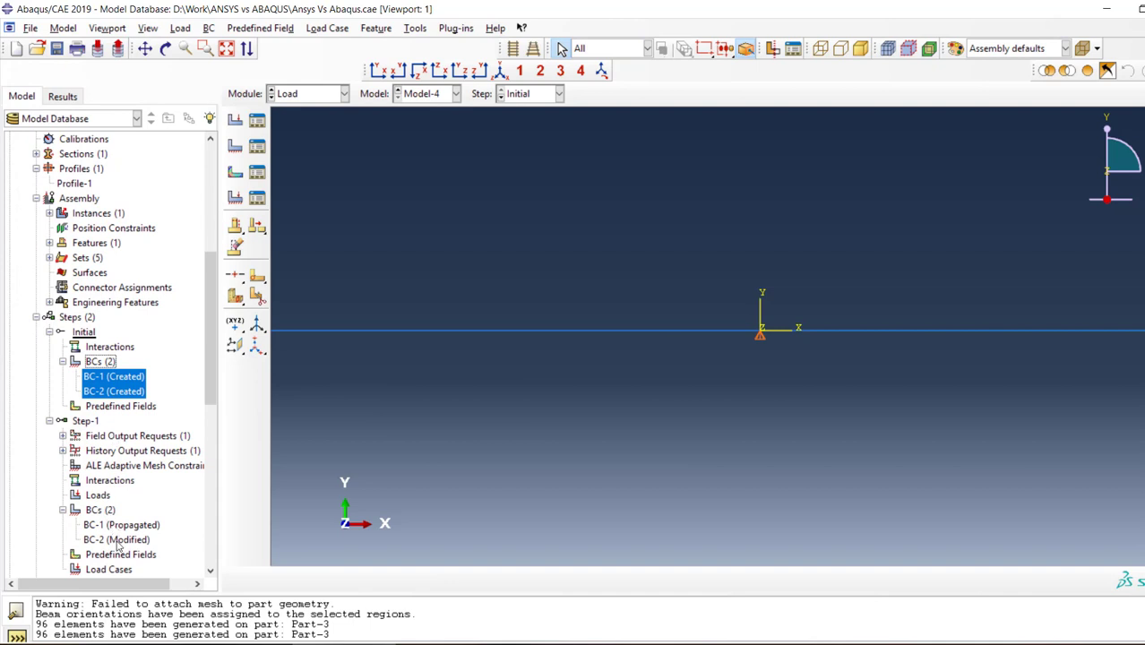
double_click(128, 539)
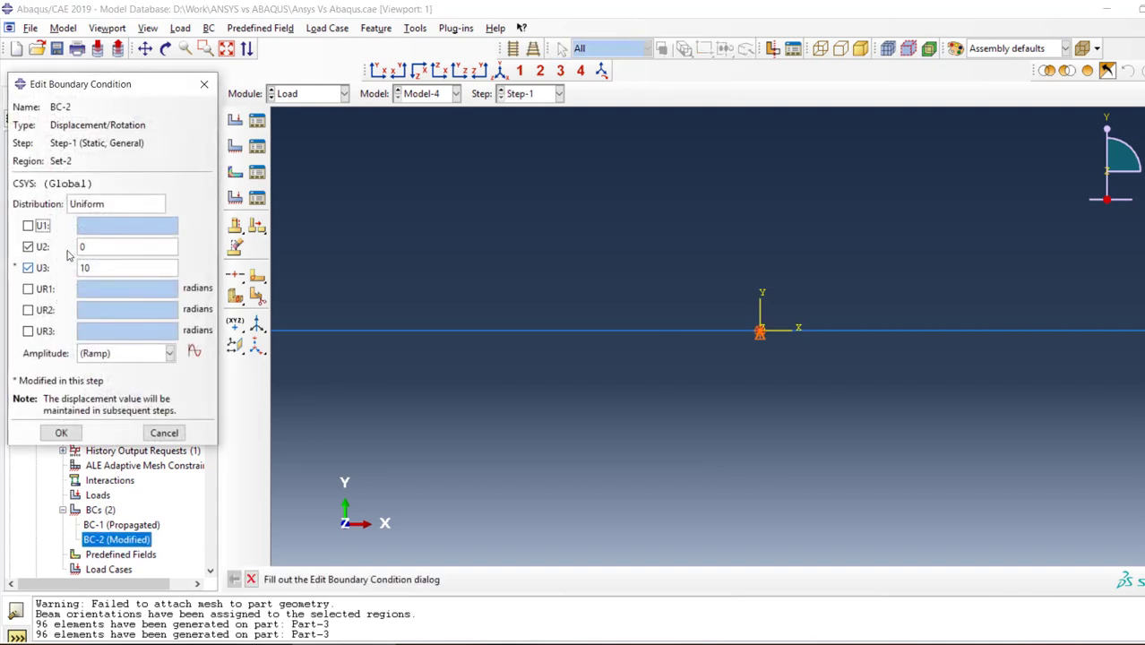
click(27, 268)
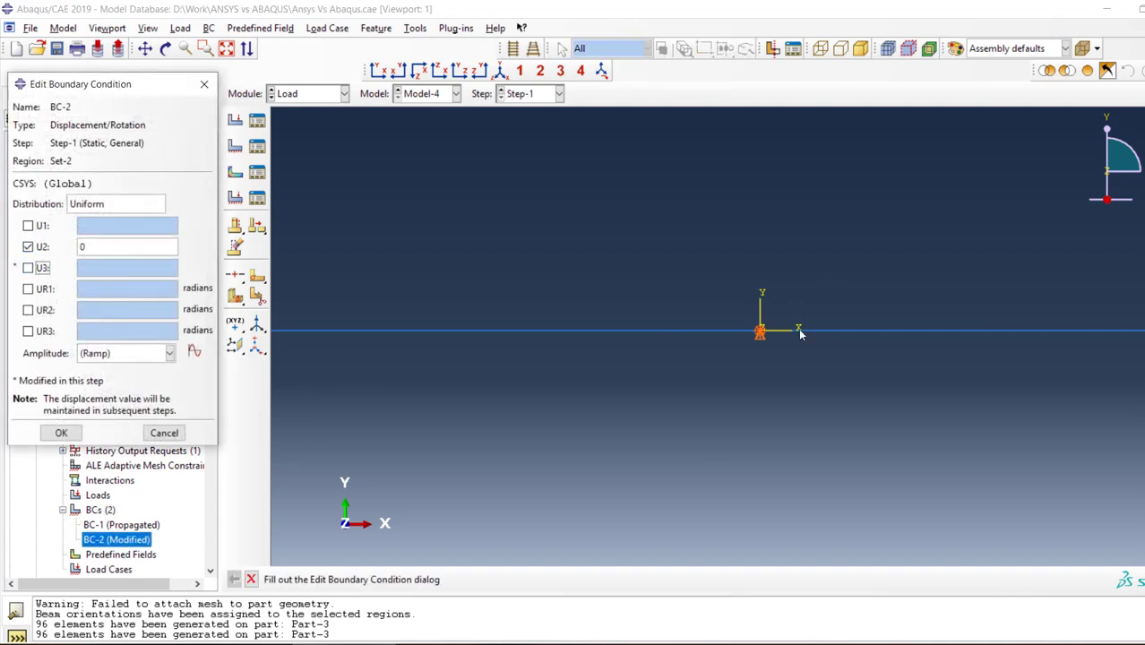
drag(140, 249, 32, 251)
click(61, 433)
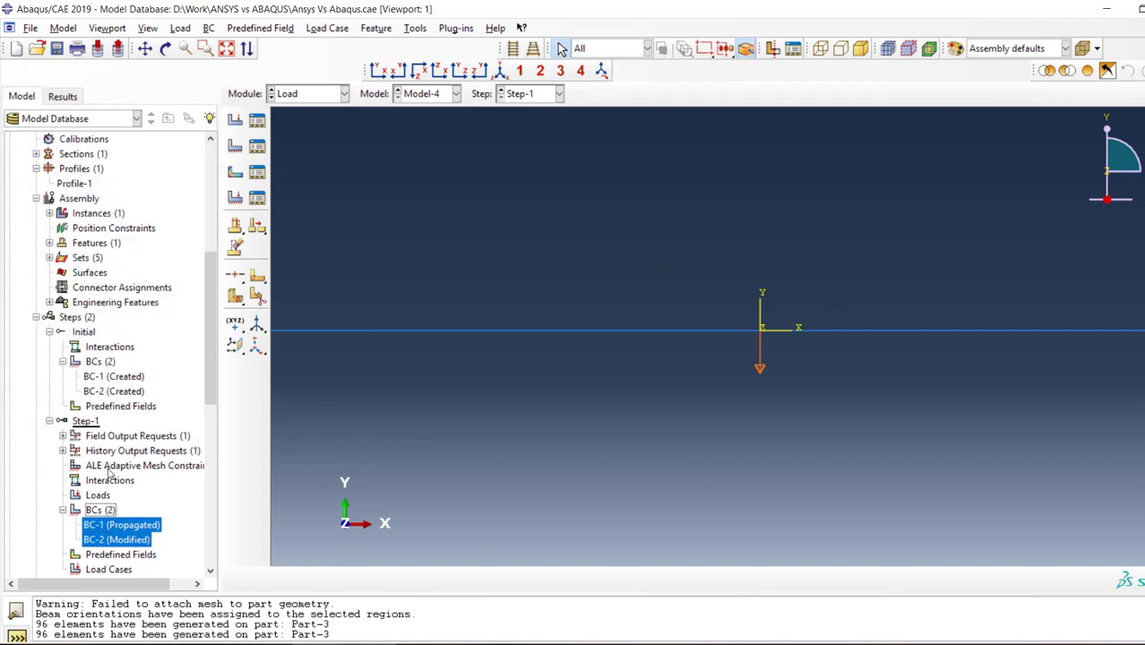
Step: Resubmit Job-6, allowing its previous result files to be overwritten
scroll(81, 502, down, 10)
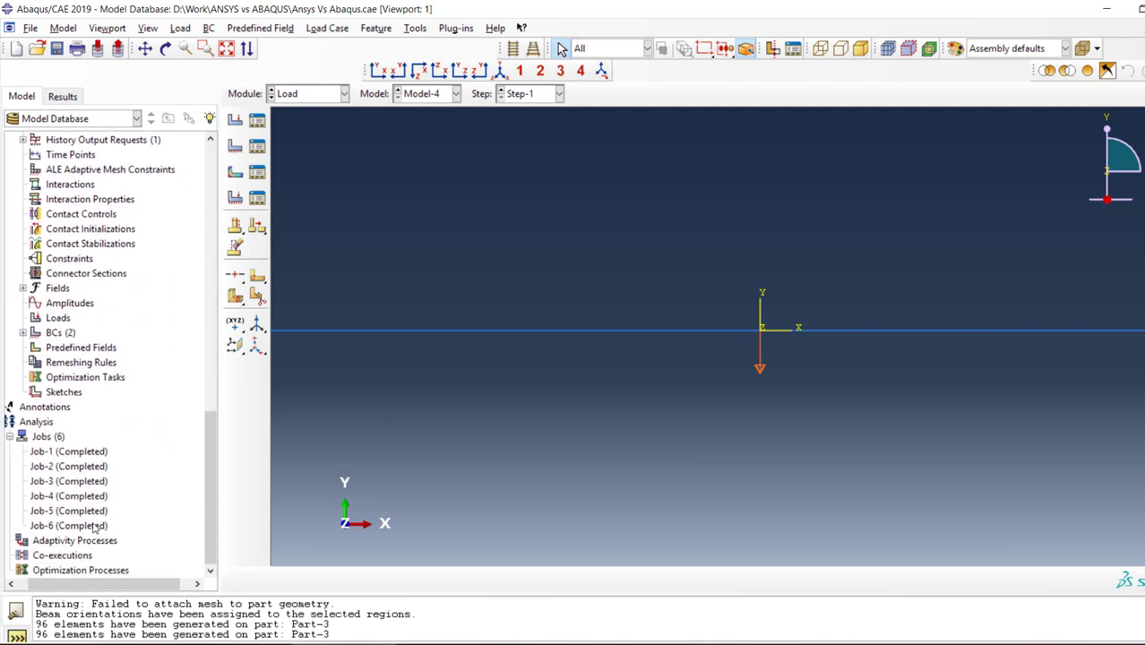
right_click(93, 529)
click(148, 558)
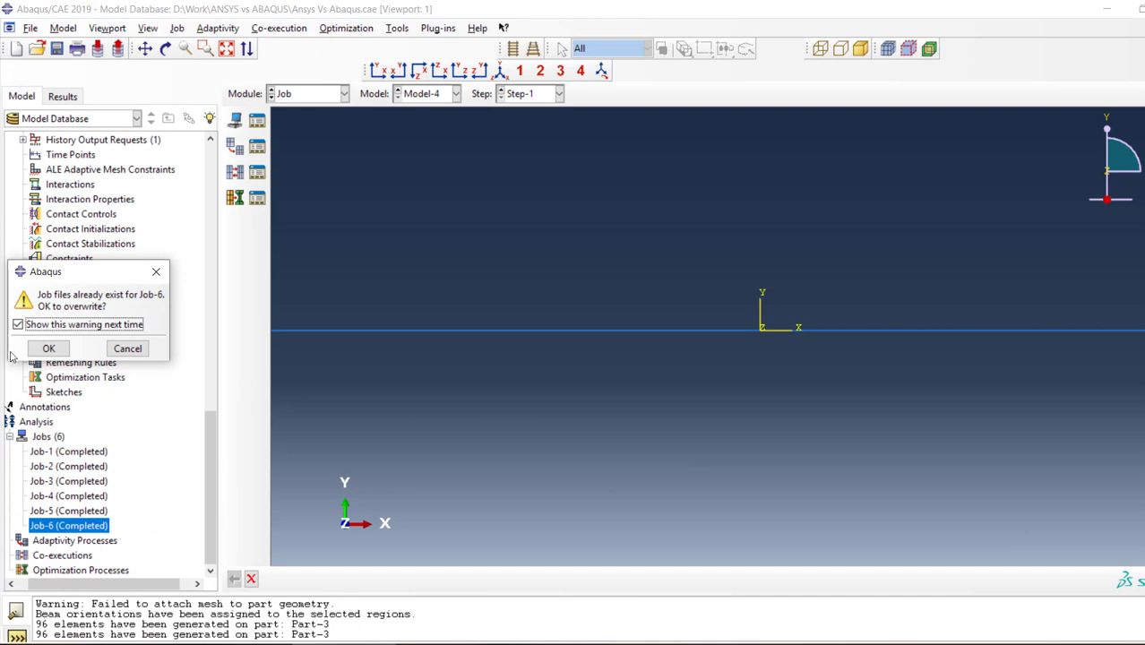
click(40, 350)
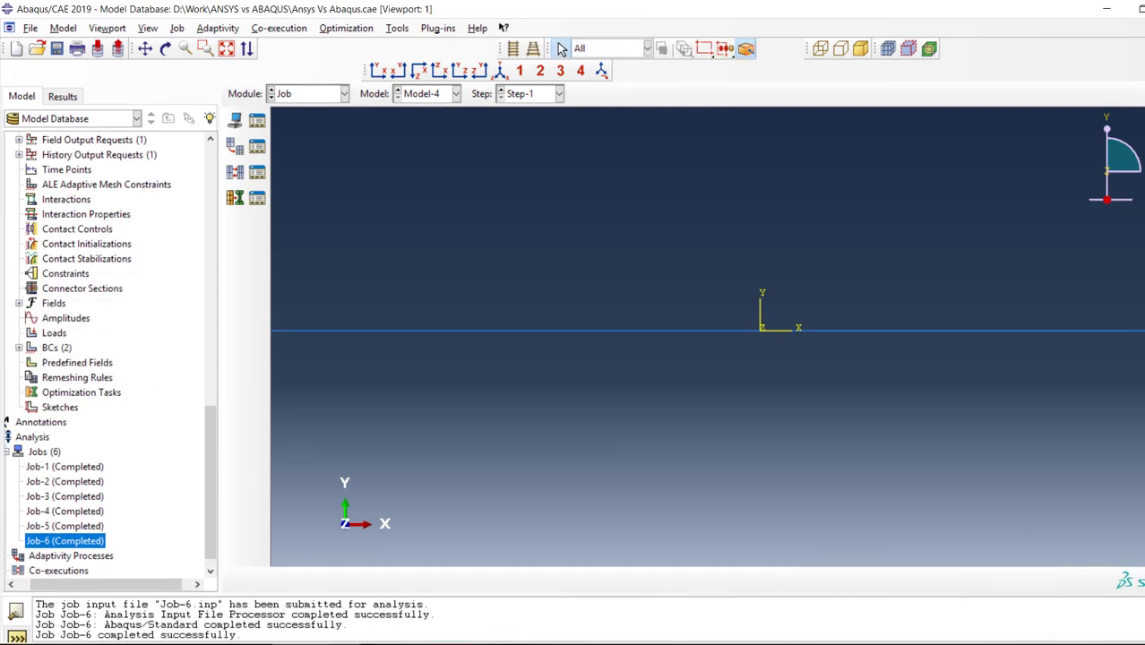
right_click(79, 529)
click(141, 610)
Step: Open Job-6's results and plot Mises stress contours on the deformed beam
right_click(96, 544)
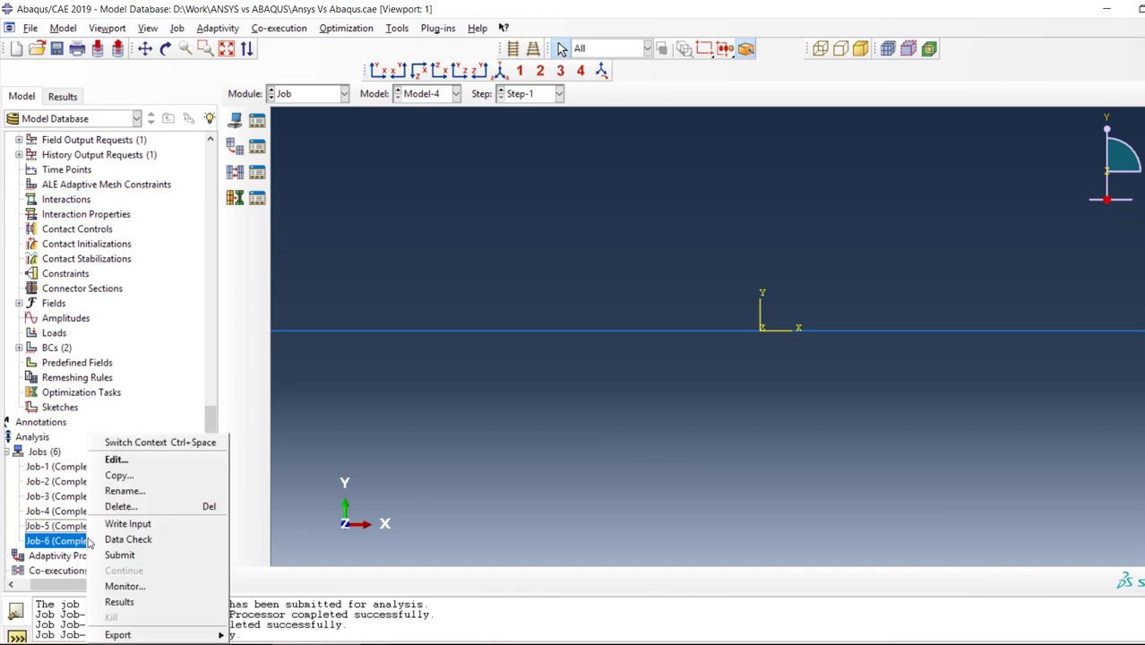
click(134, 606)
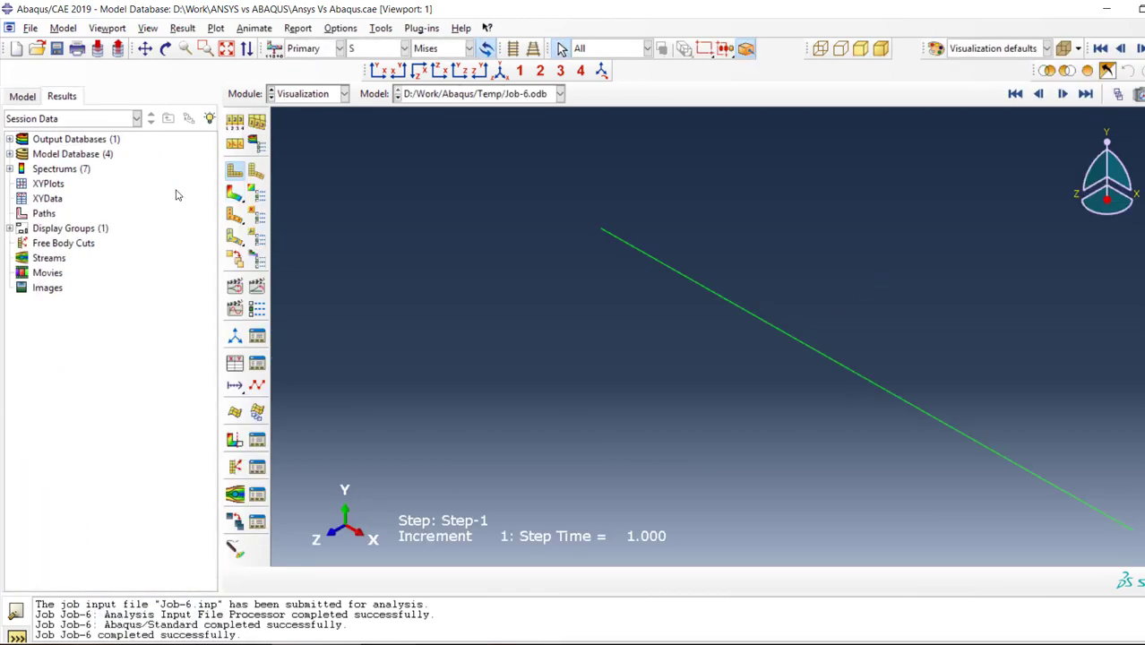
click(234, 193)
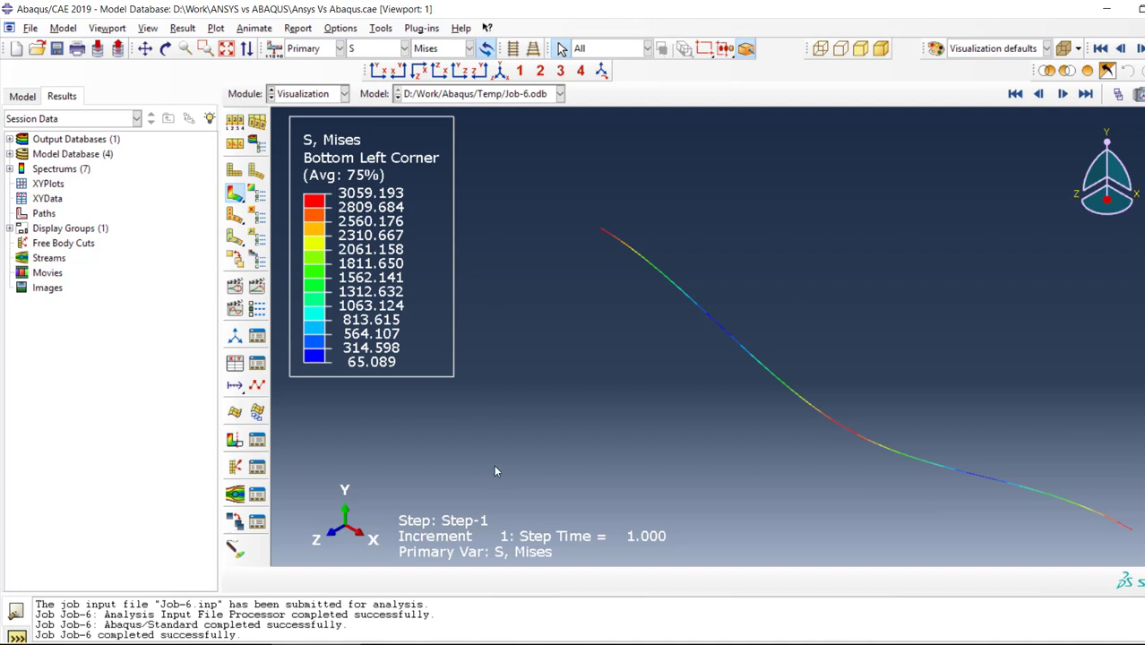
Step: In ANSYS Workbench, delete Structural Steel from system A's engineering data
key(alt+Tab)
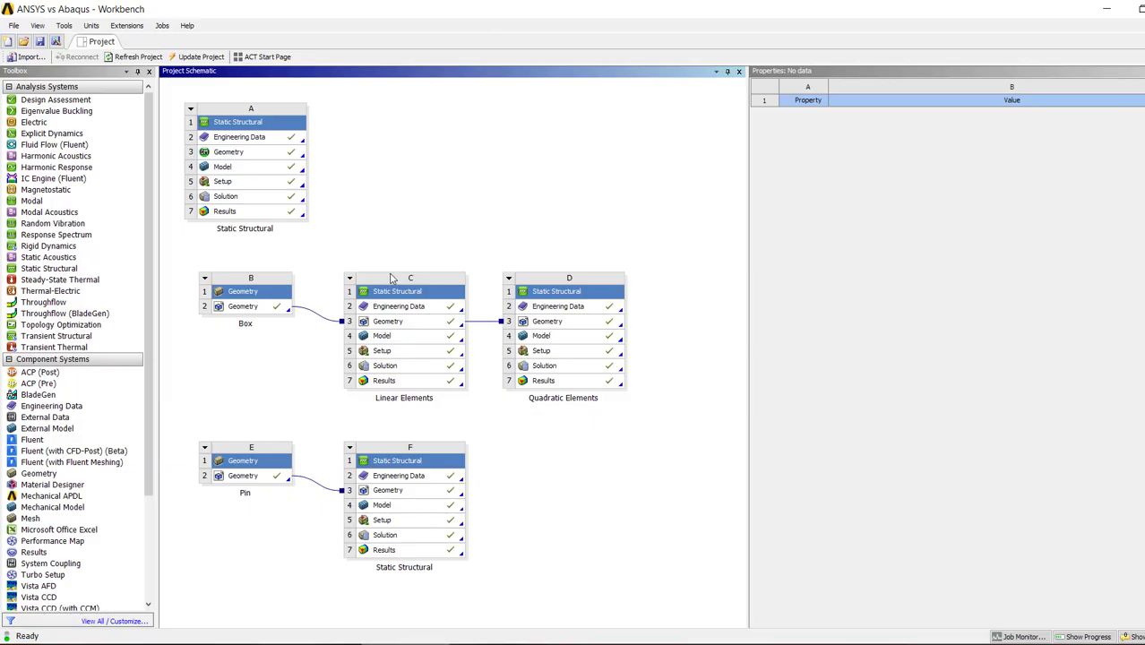
double_click(268, 137)
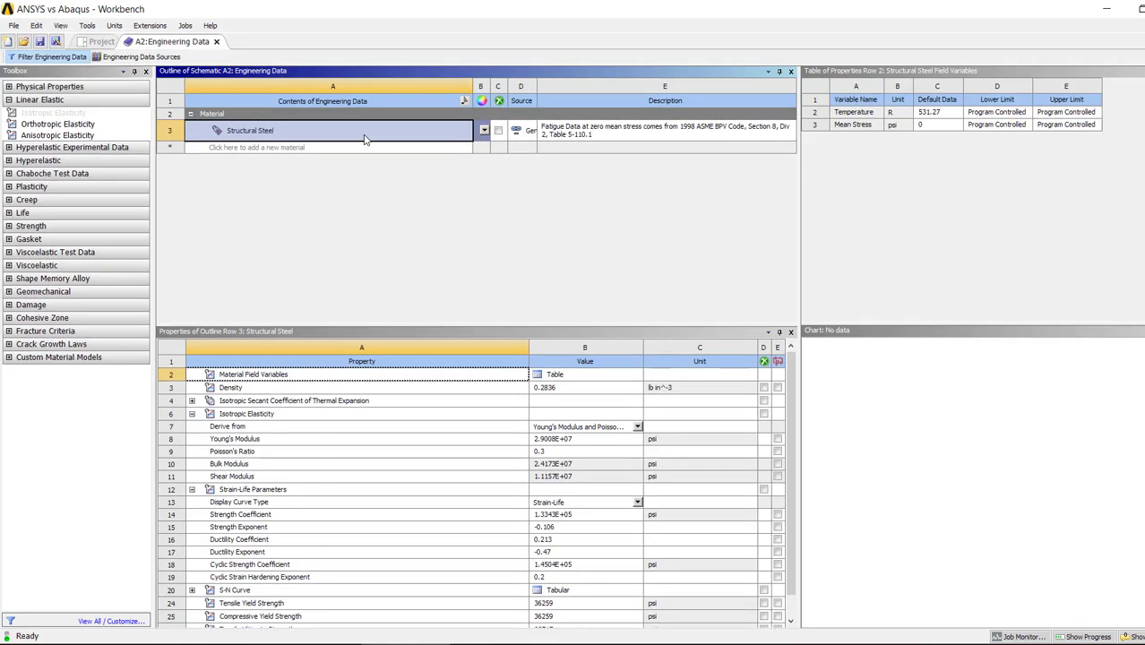
right_click(366, 134)
click(418, 186)
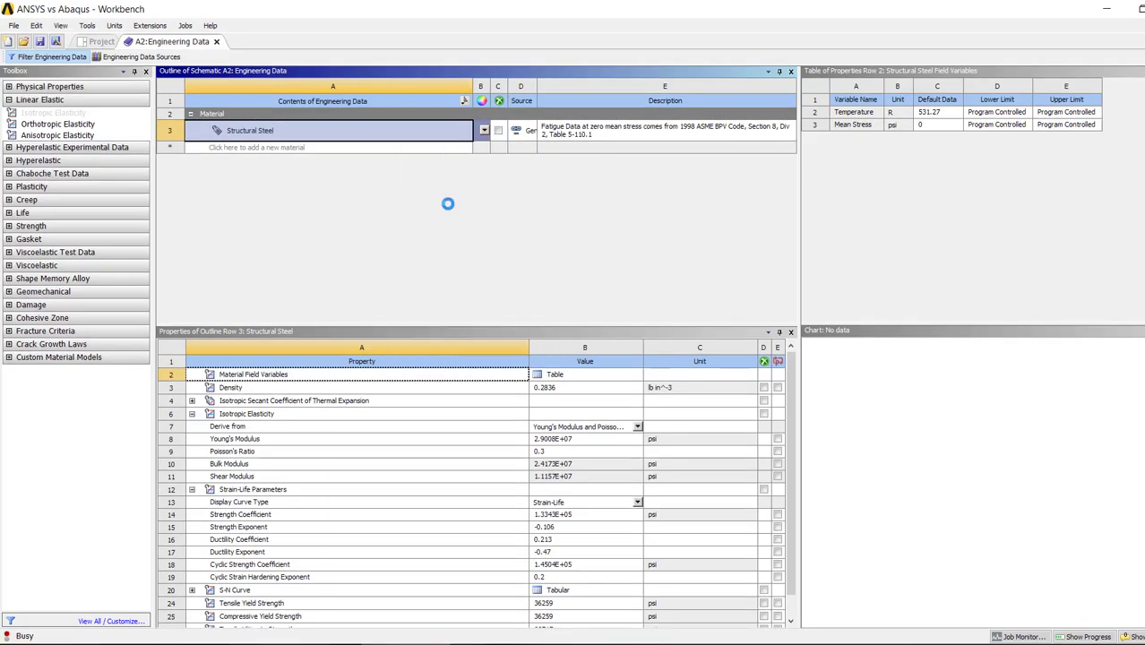
Step: Add material A1 with Young's modulus 1.6e6 and Poisson's ratio 0.3, then open the geometry
click(268, 126)
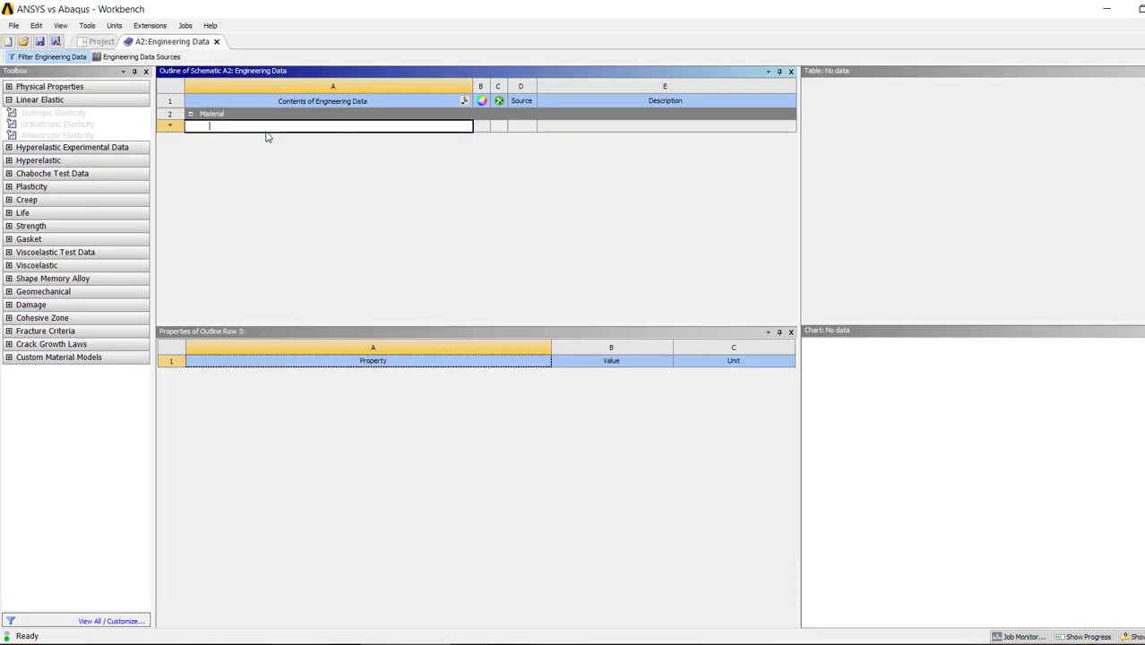
text(A1)
key(Return)
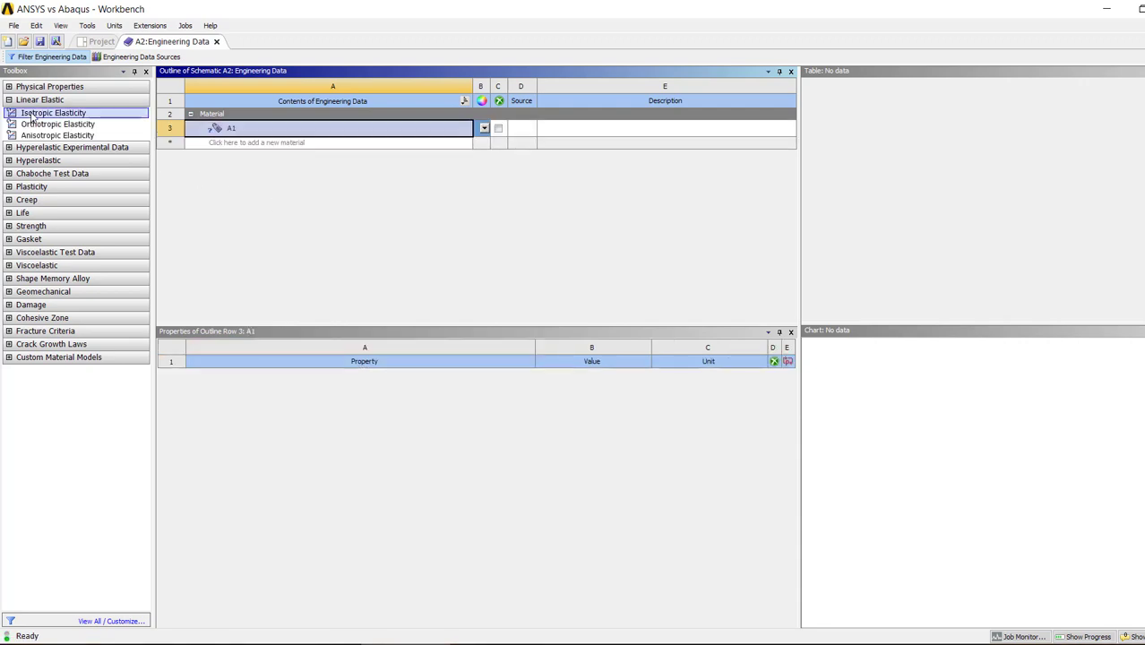
drag(257, 133, 257, 131)
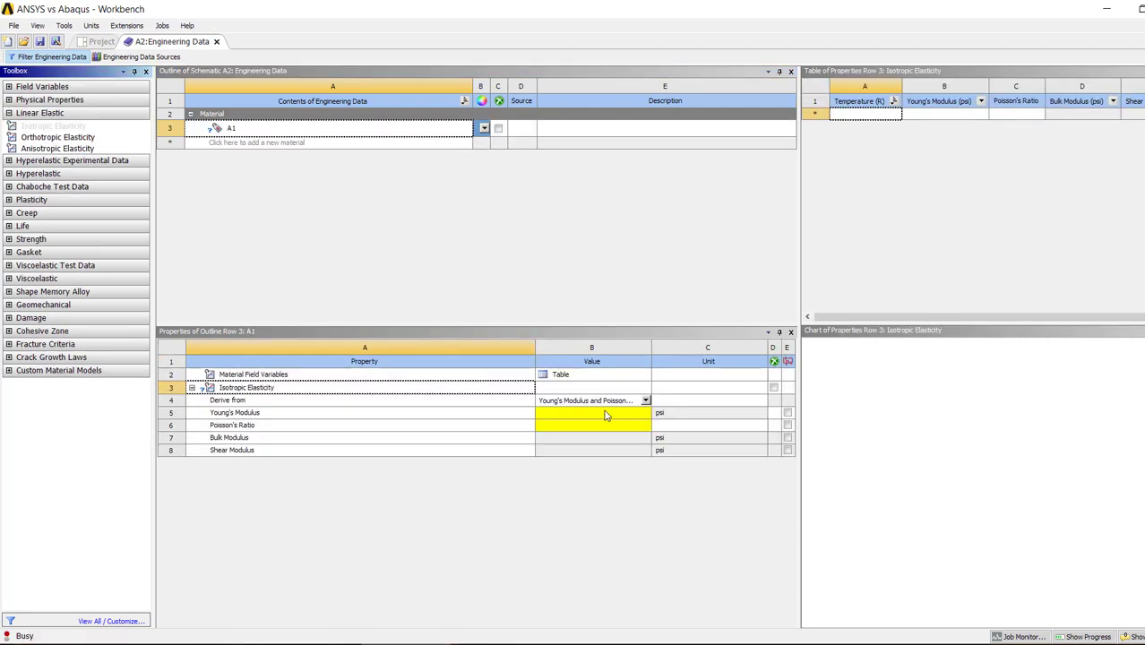
click(606, 414)
text(1.)
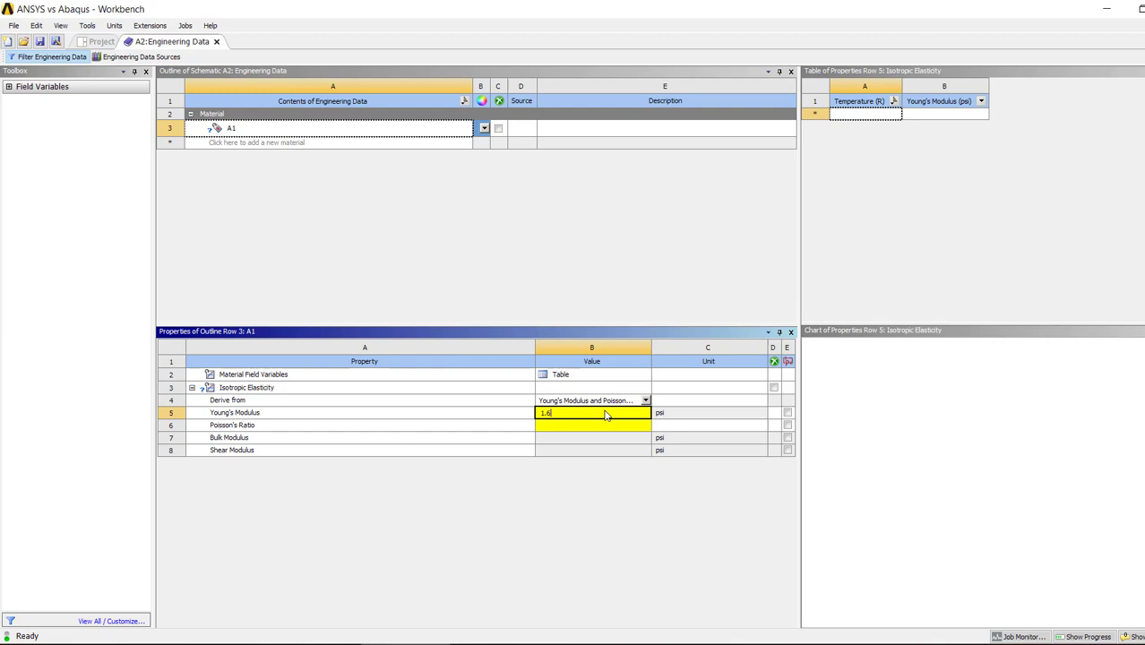
text(6e6)
key(Return)
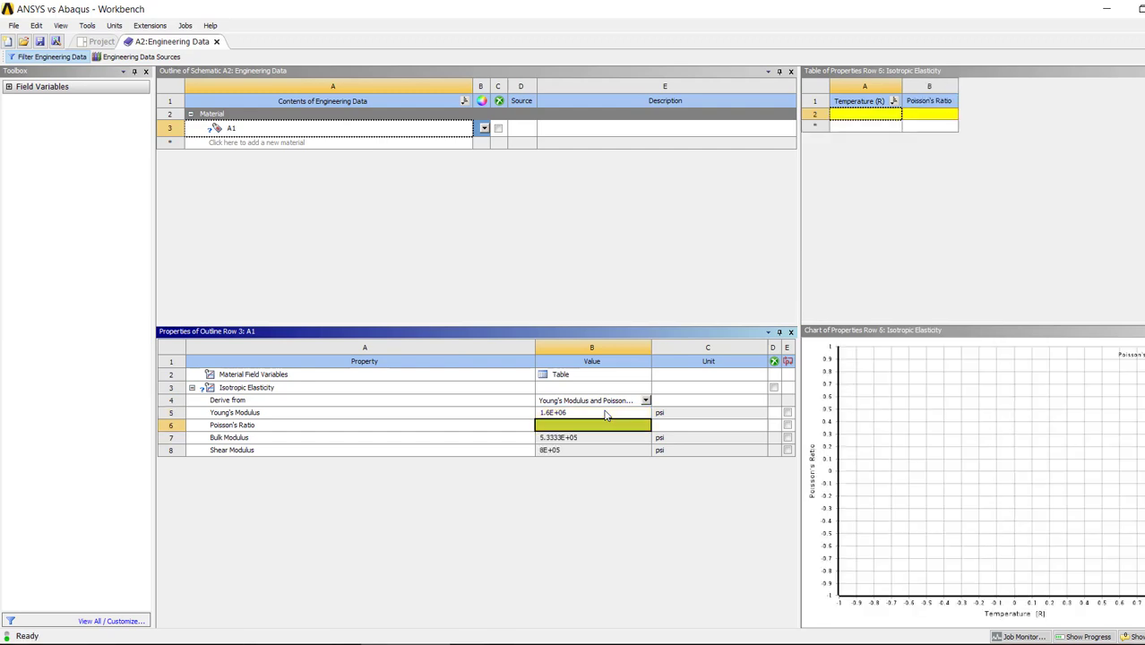
text(0.3)
key(Return)
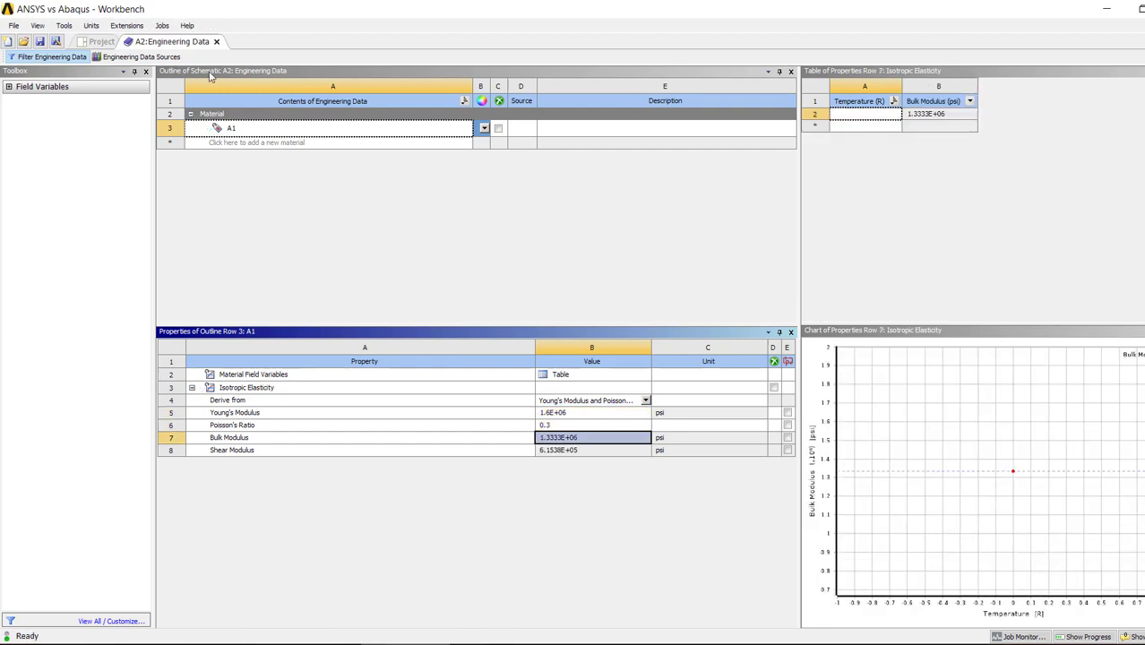
click(216, 41)
double_click(259, 154)
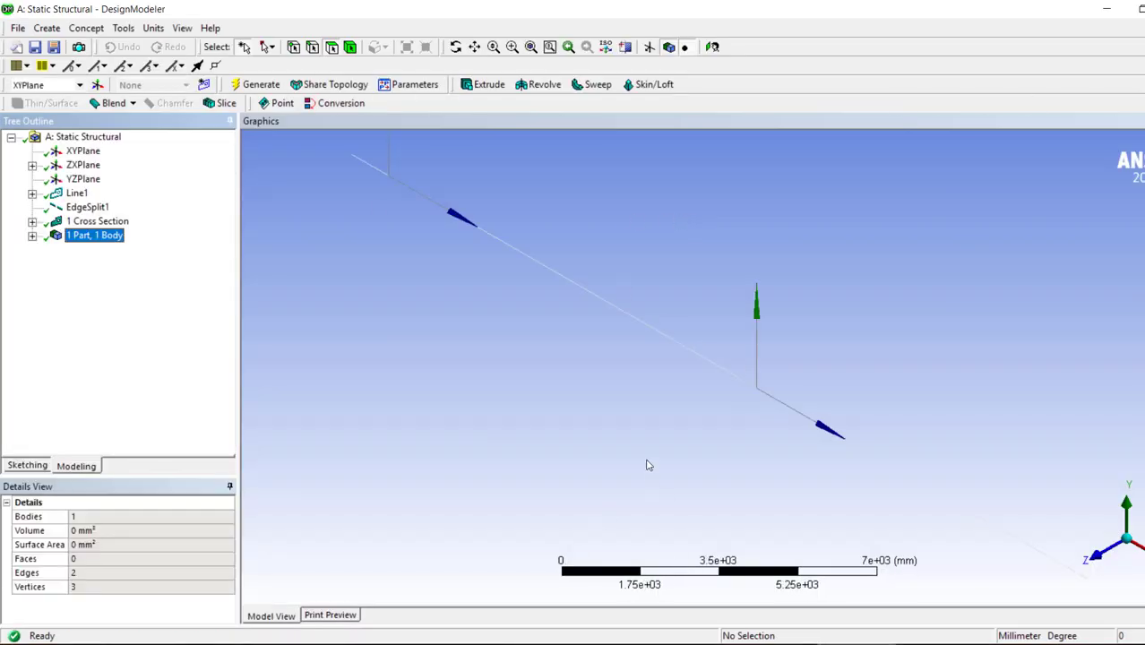
Step: Inspect EdgeSplit1 and attempt to dimension the Line1 sketch in Sketching mode
click(32, 193)
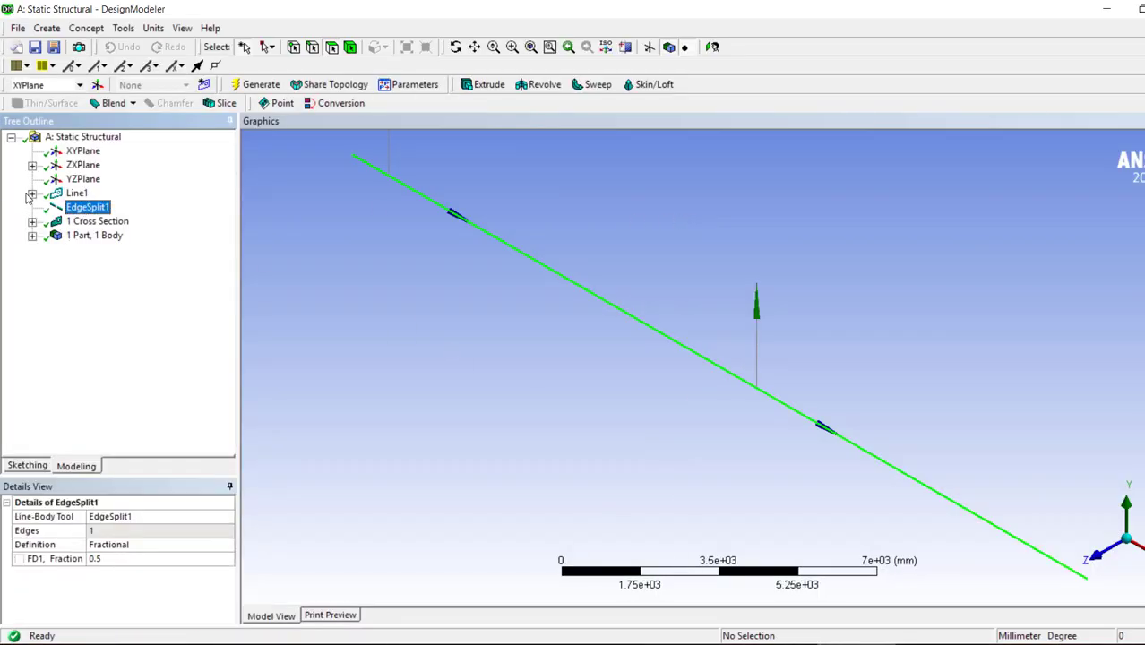
click(102, 207)
click(29, 466)
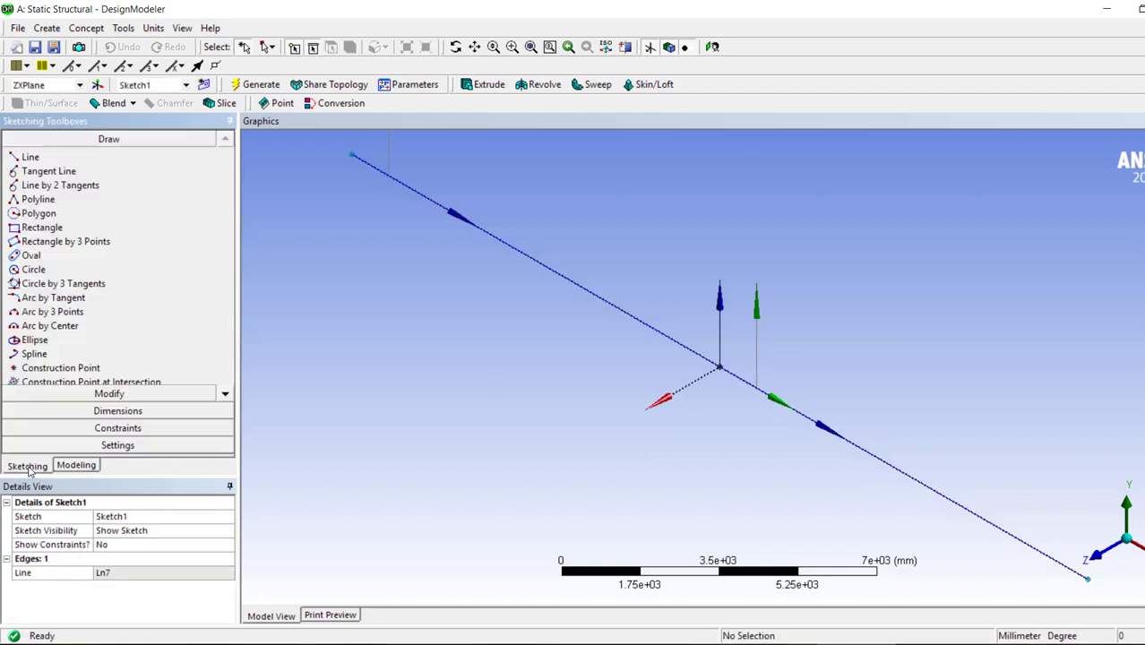
scroll(765, 464, down, 3)
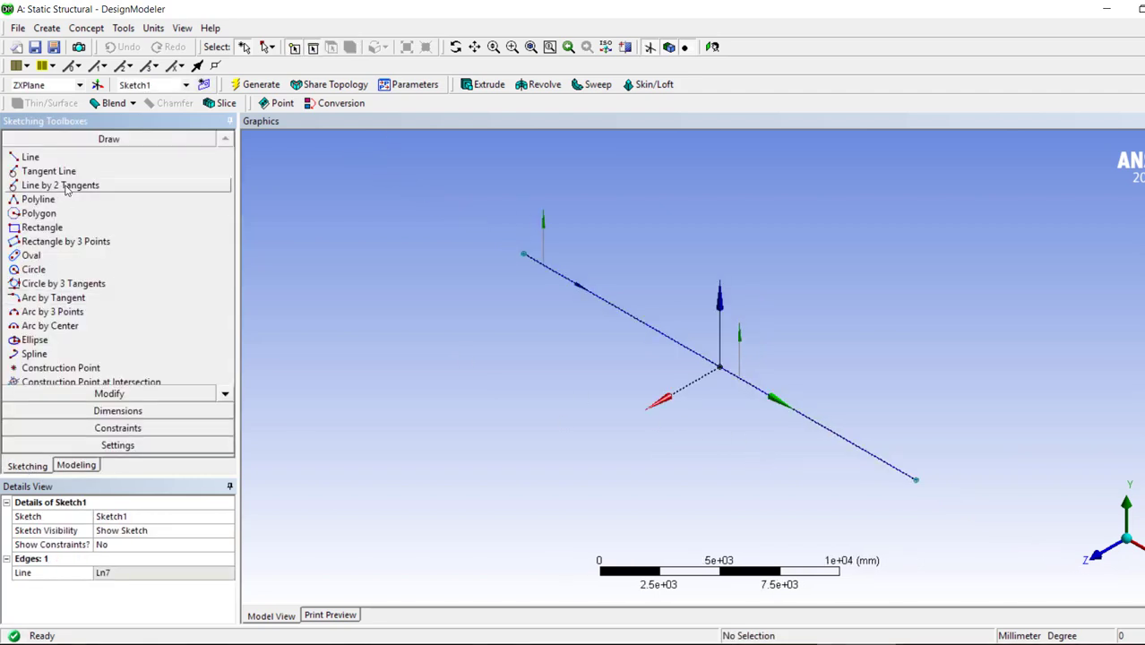
click(117, 412)
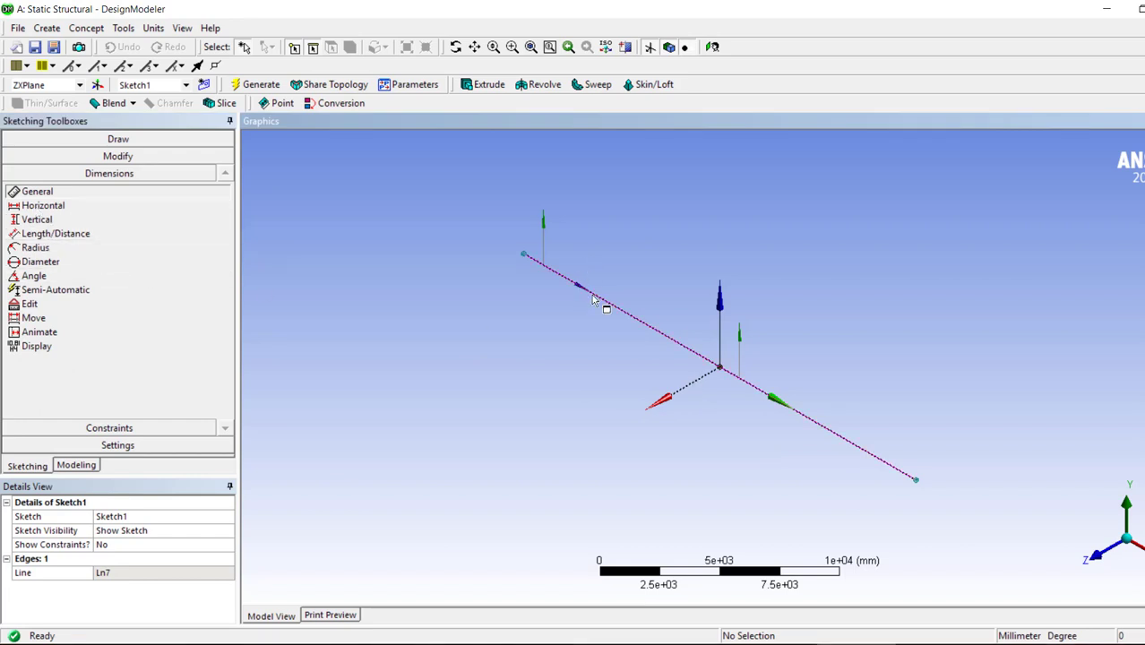
click(76, 465)
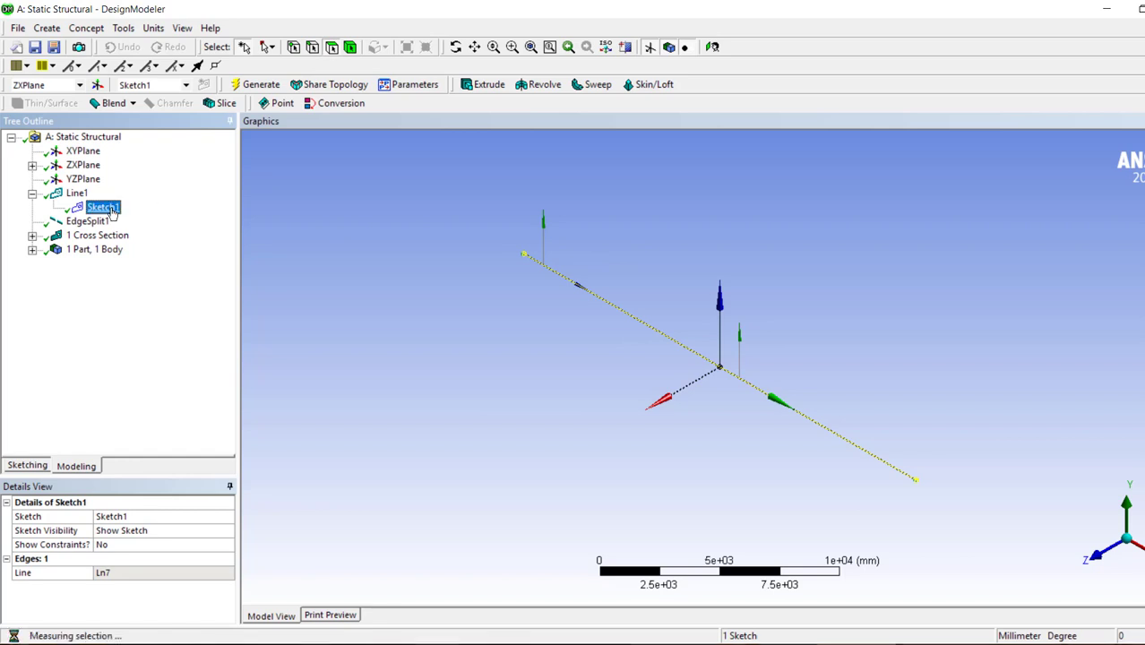
click(26, 466)
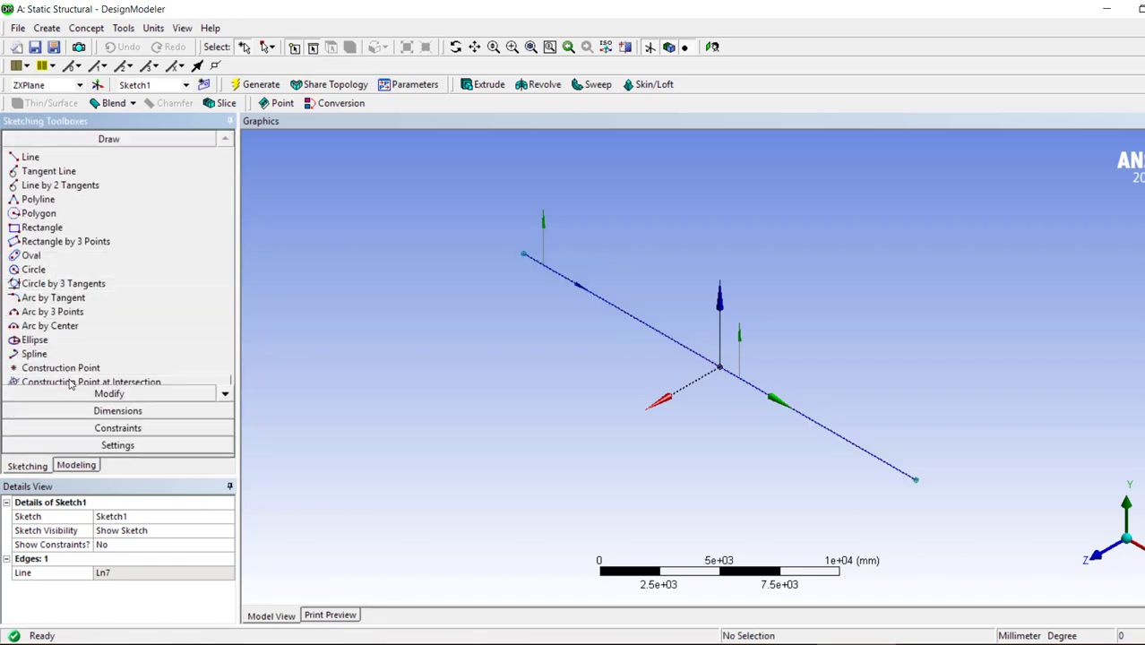
click(79, 411)
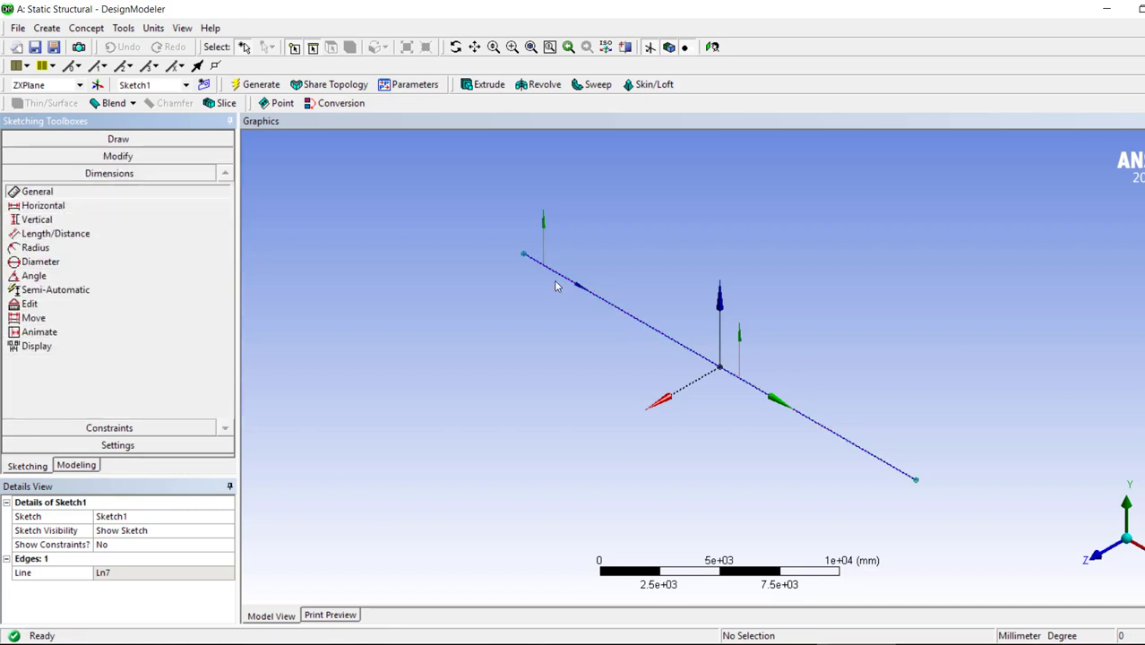
click(526, 256)
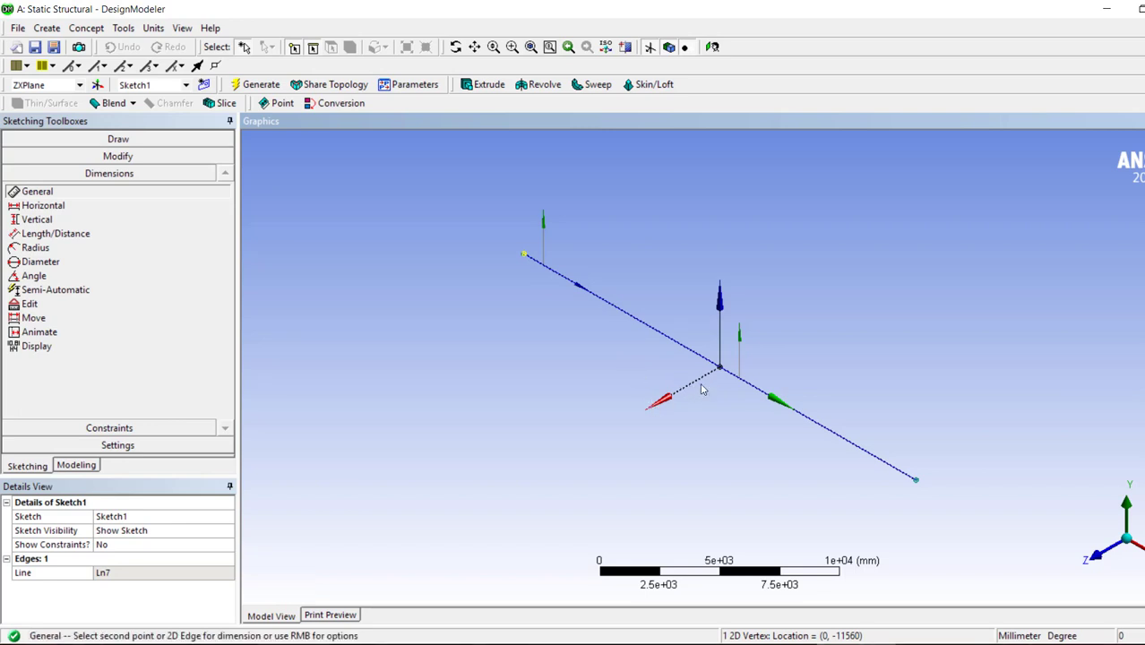
mouse_move(704, 391)
middle_down()
mouse_move(681, 393)
mouse_move(749, 465)
mouse_move(704, 416)
middle_up()
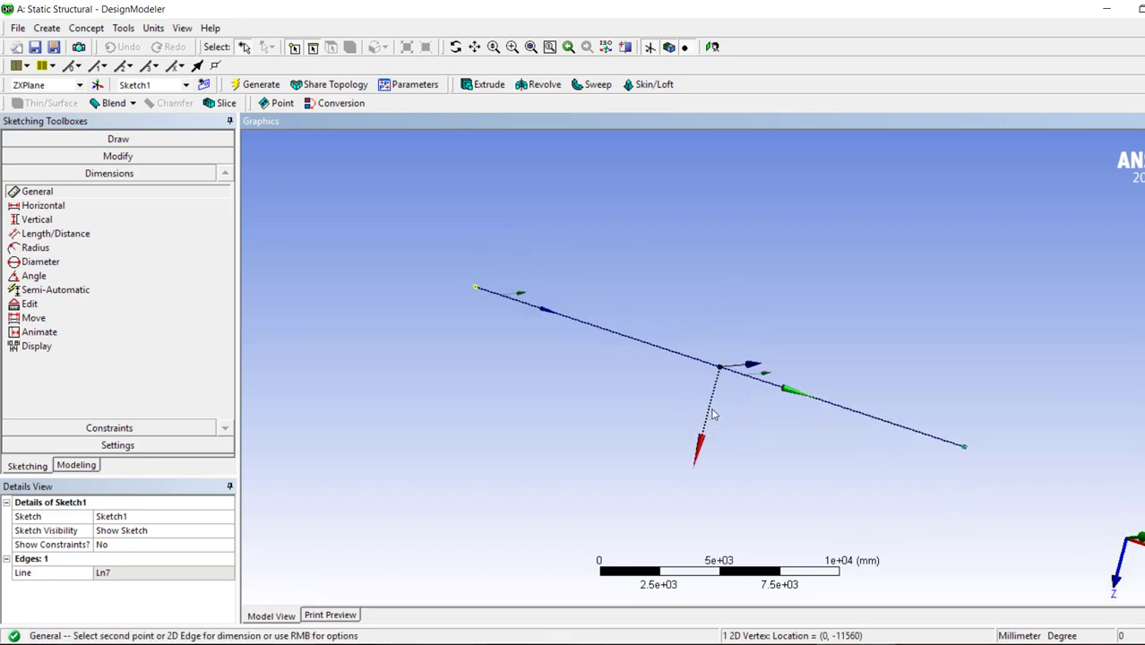
click(70, 466)
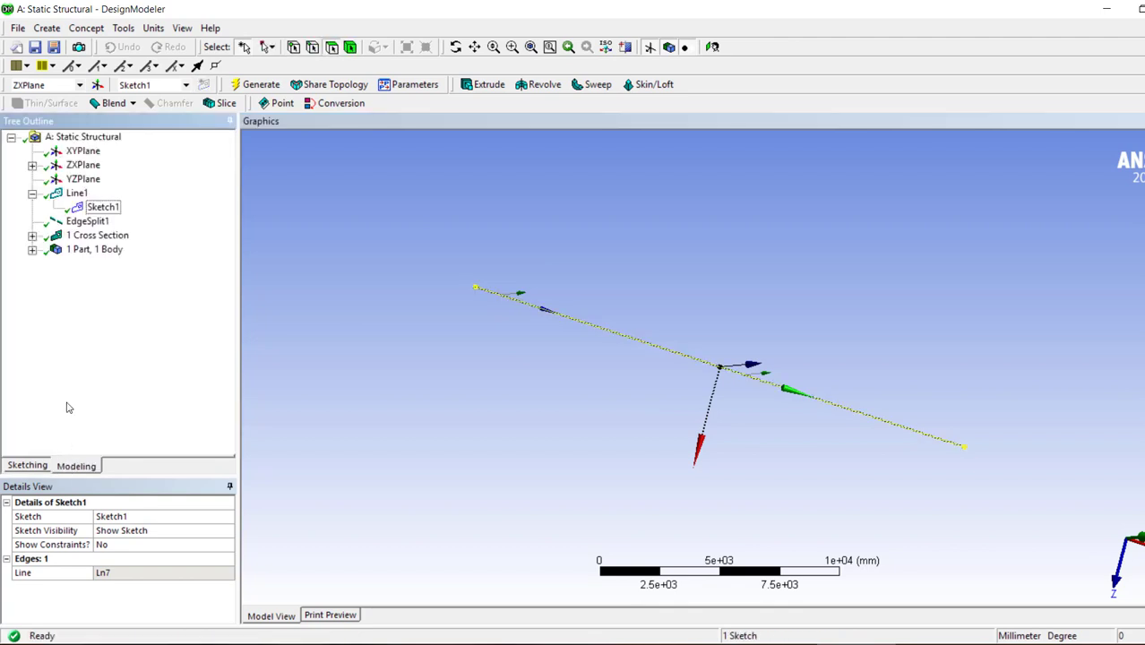
Step: Hide the line body, then retry dimensioning the line from its left end
click(33, 250)
right_click(108, 264)
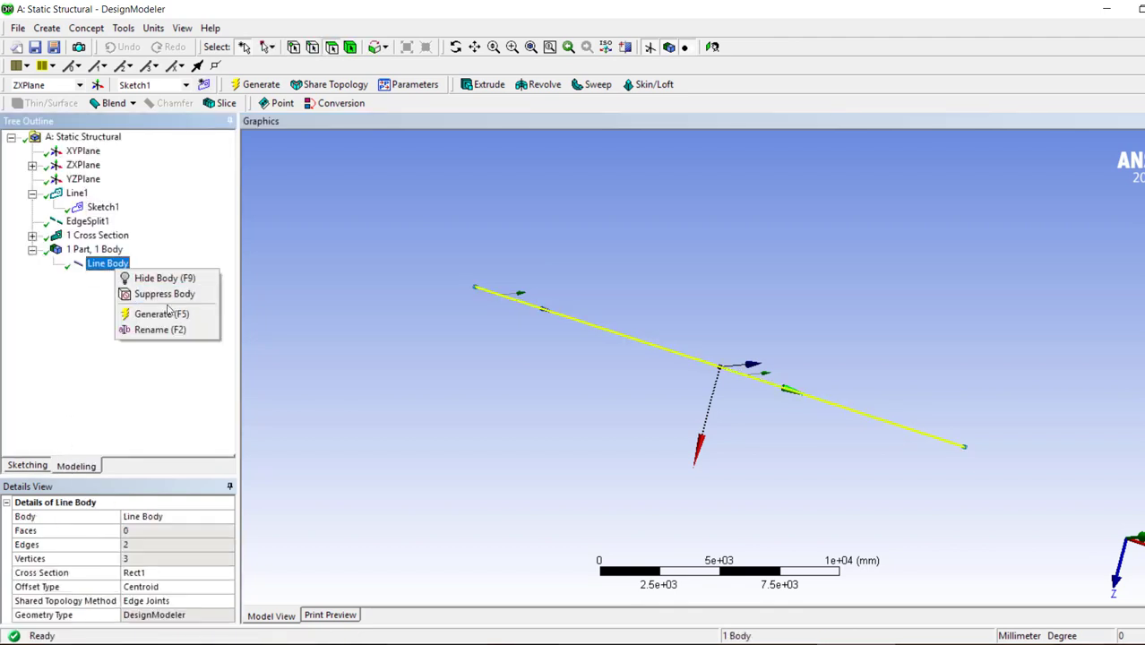
click(157, 281)
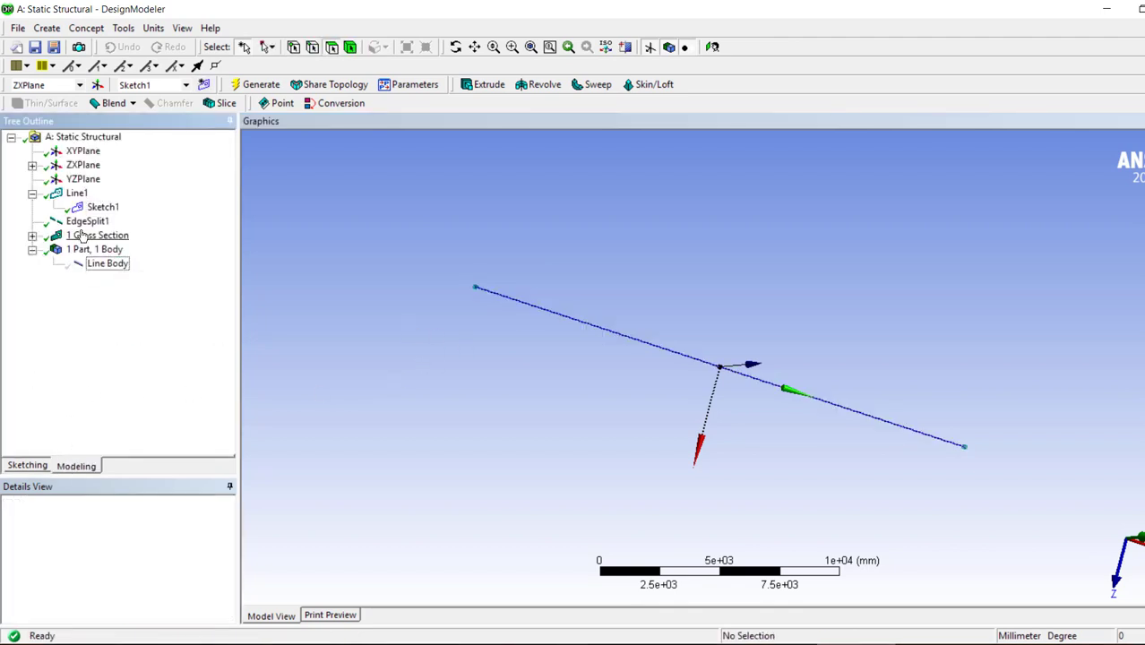
click(101, 208)
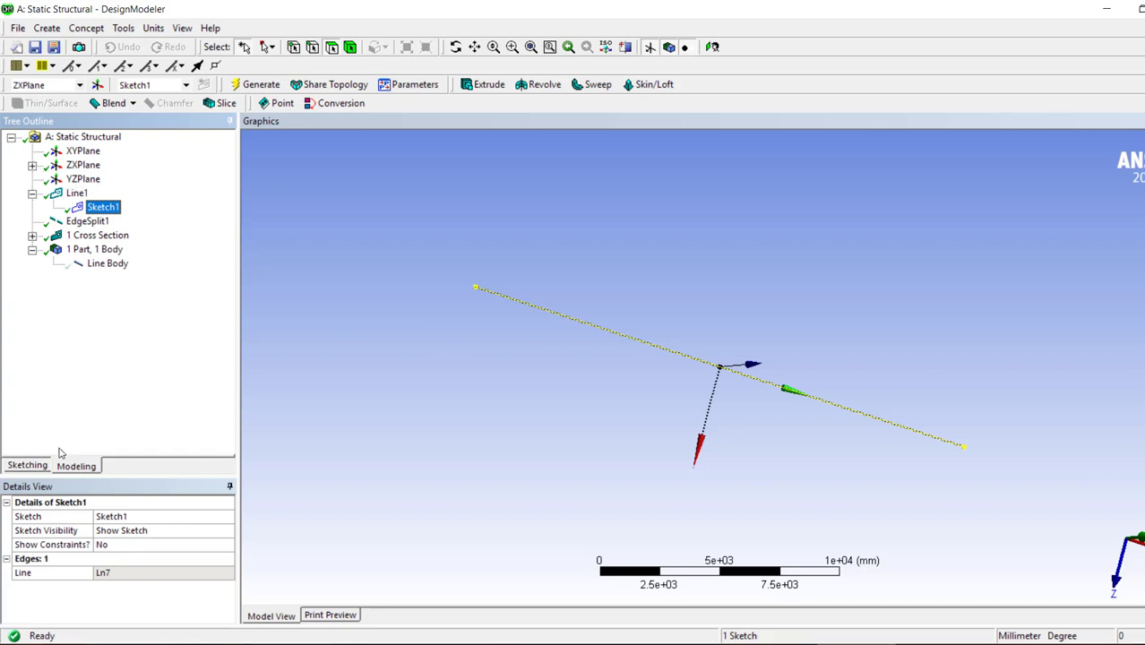
click(13, 467)
click(76, 410)
click(476, 287)
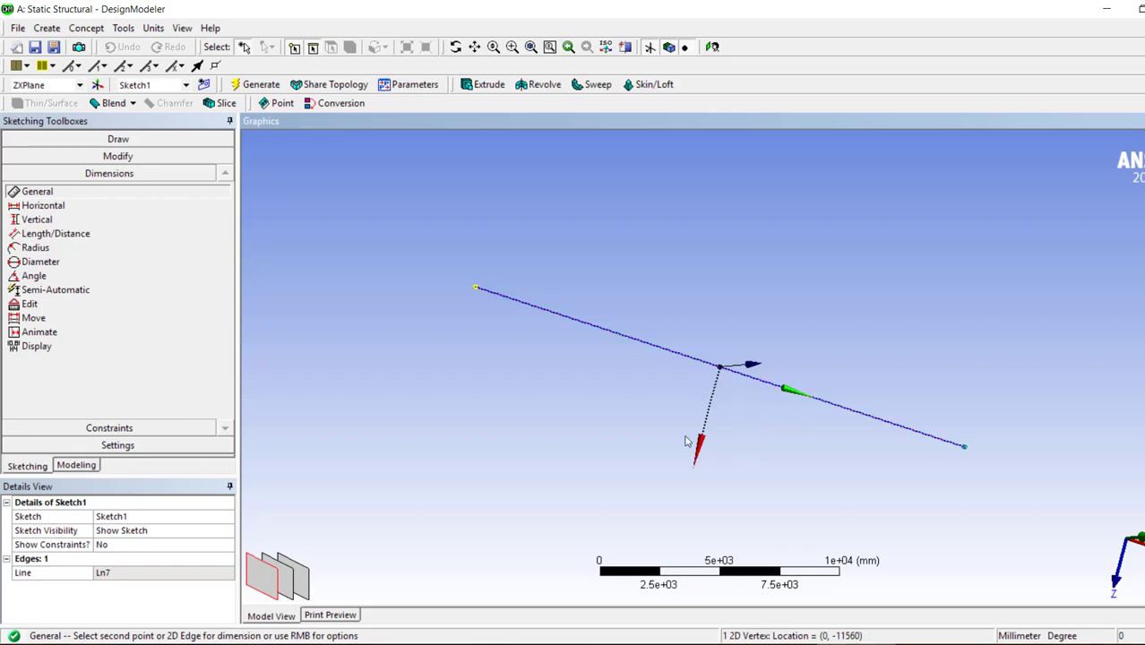
Step: Select Sketch1 under ZXPlane and open it in Sketching mode
click(79, 466)
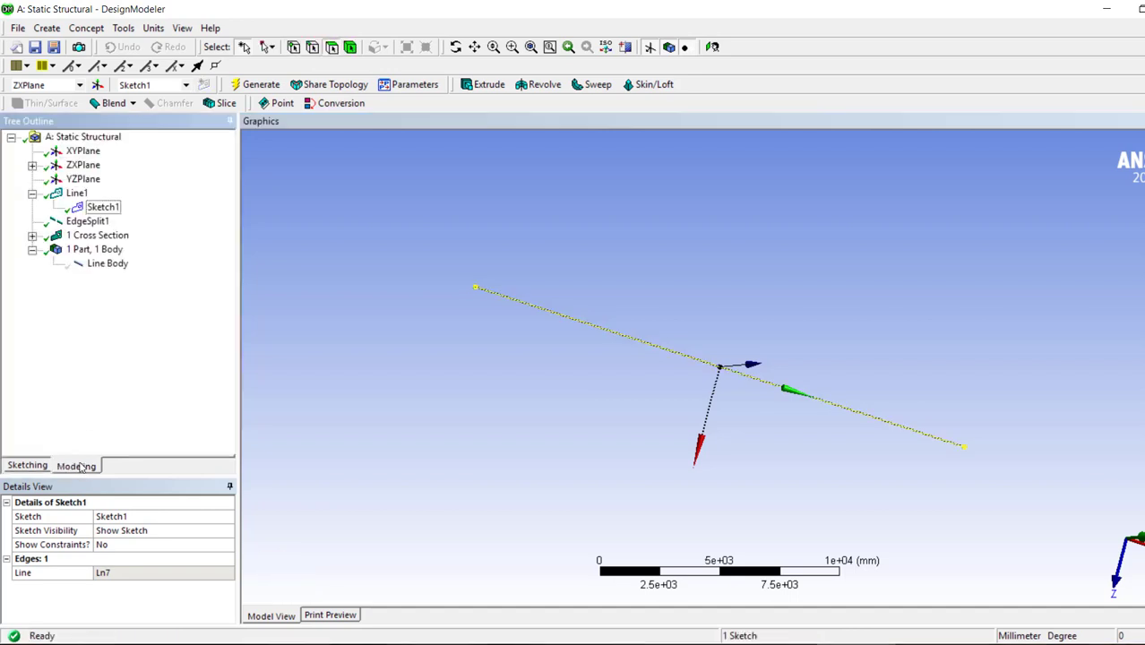
click(32, 166)
click(100, 180)
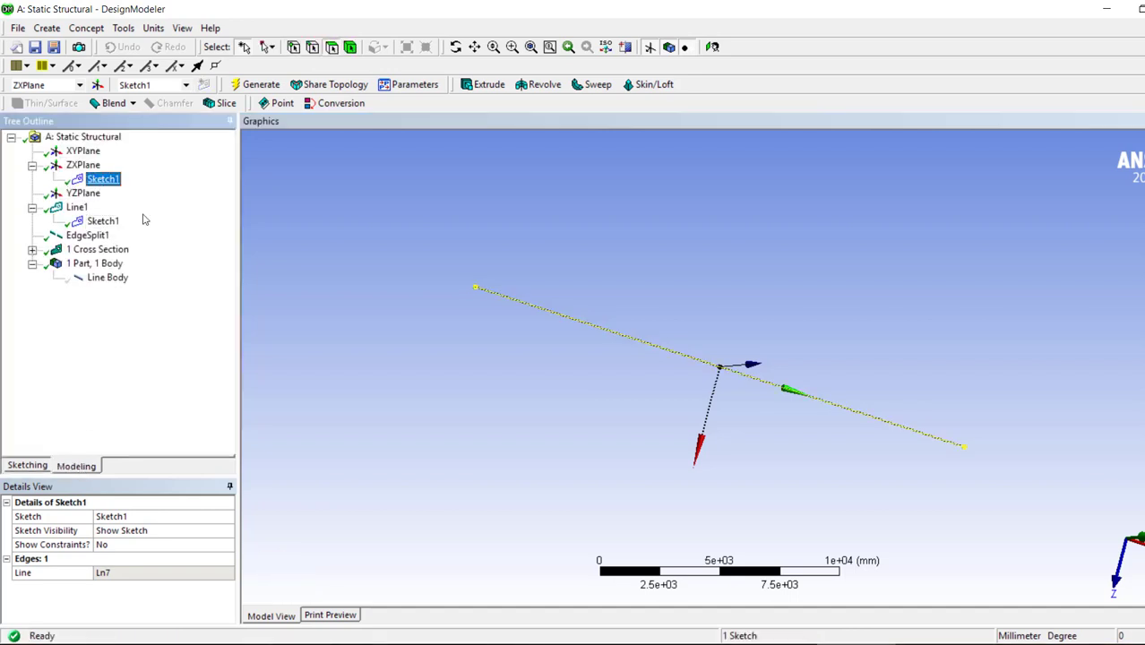
click(27, 466)
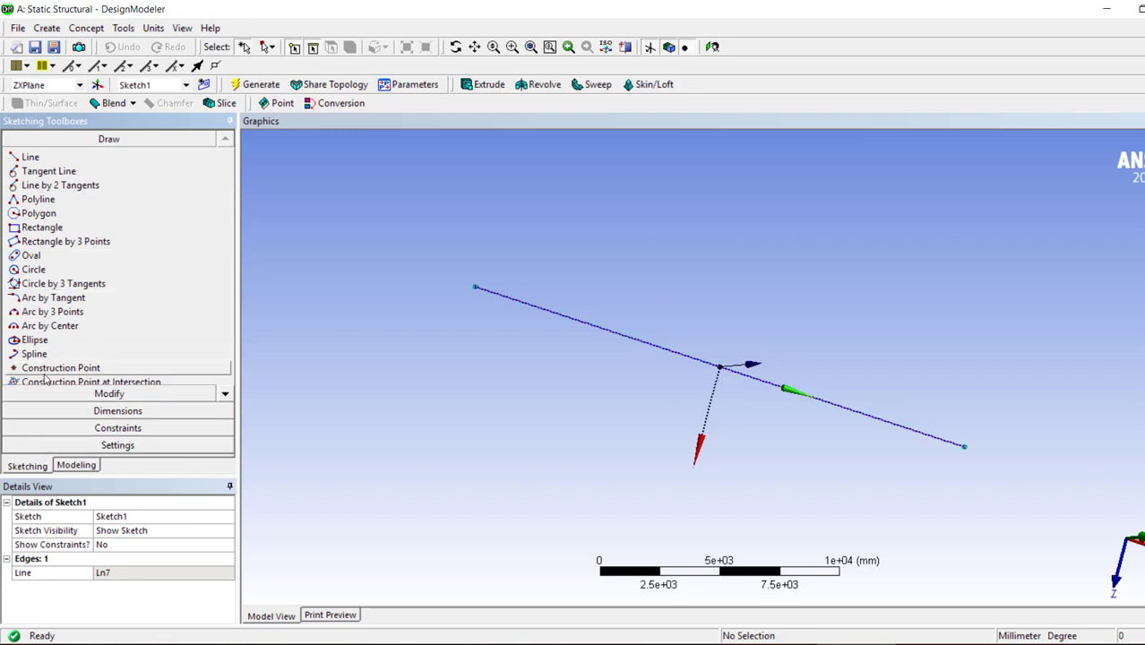
Step: Place a construction point at the sketch origin
click(45, 372)
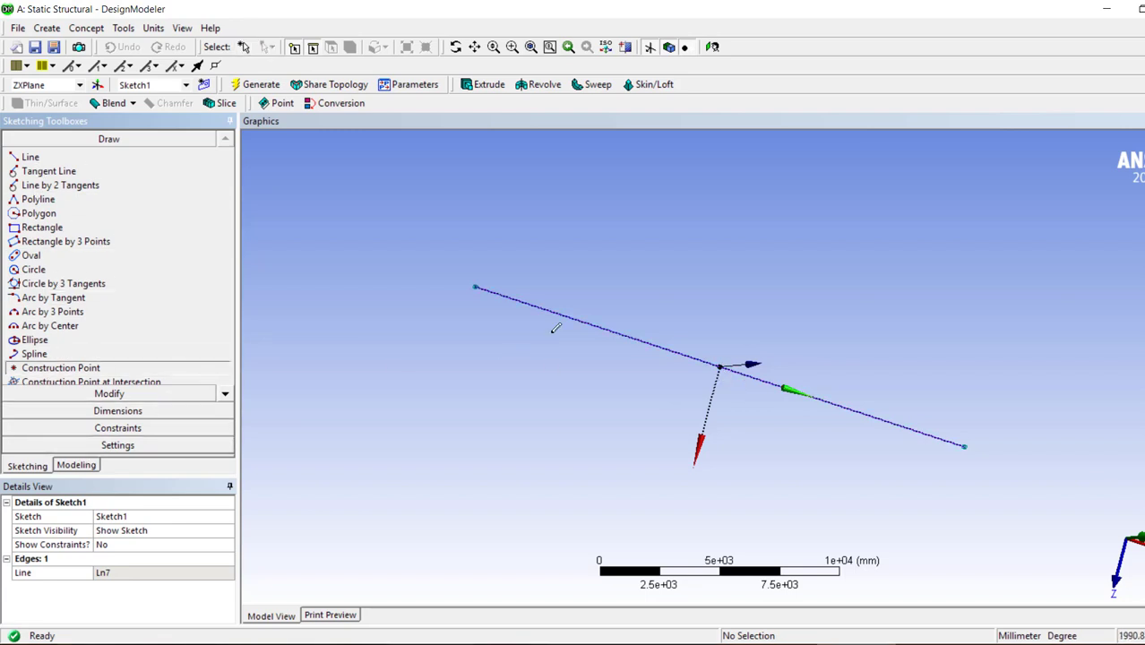
click(722, 365)
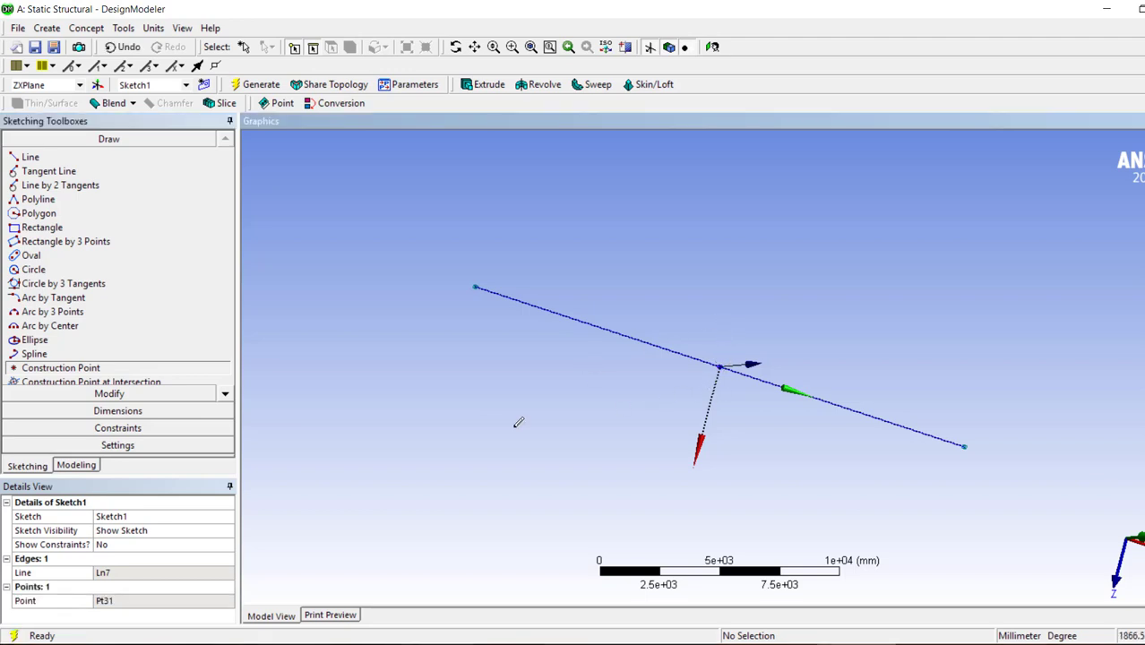
click(82, 462)
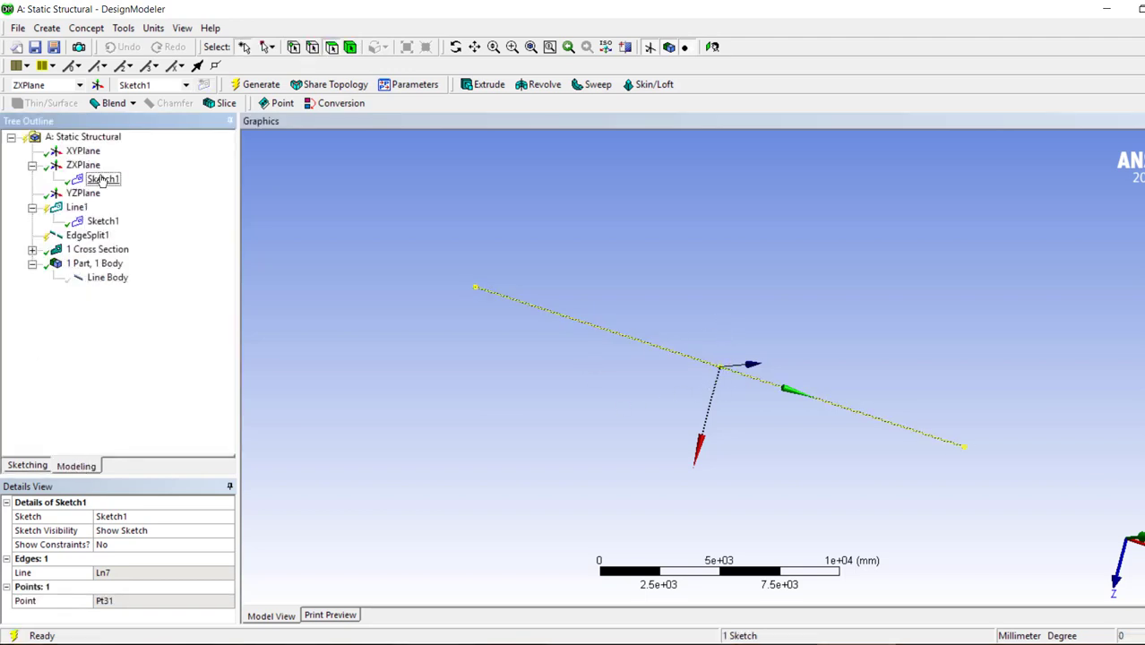
click(30, 467)
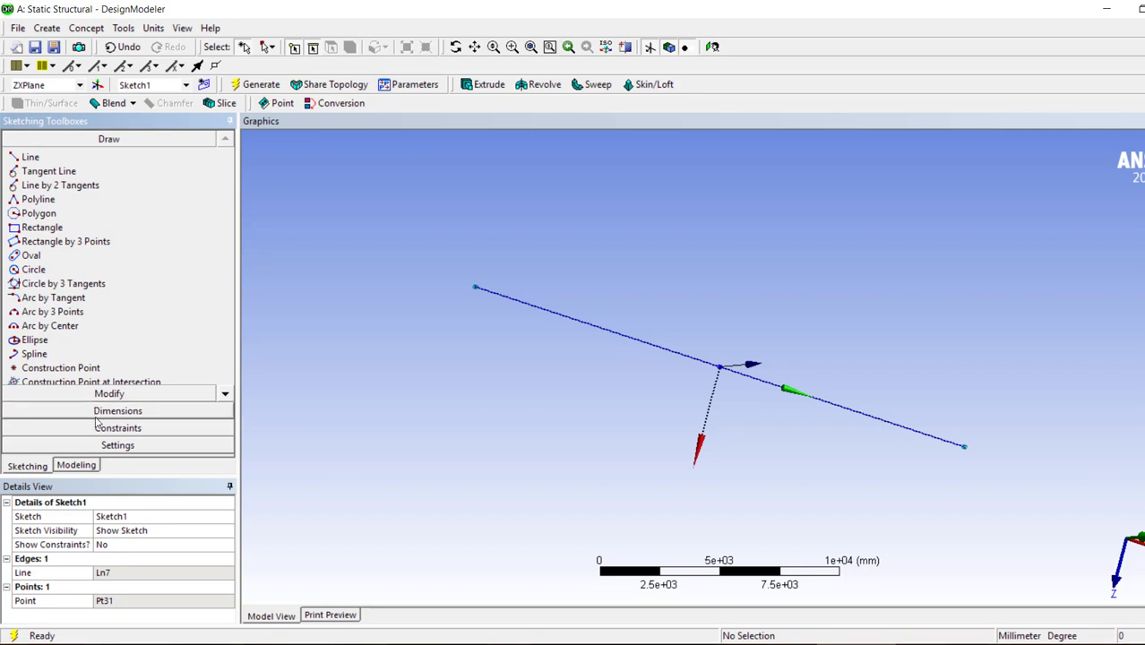
Step: Dimension L1 from the origin to the line's left end, switch units to inches, and set L1 to 48
click(53, 410)
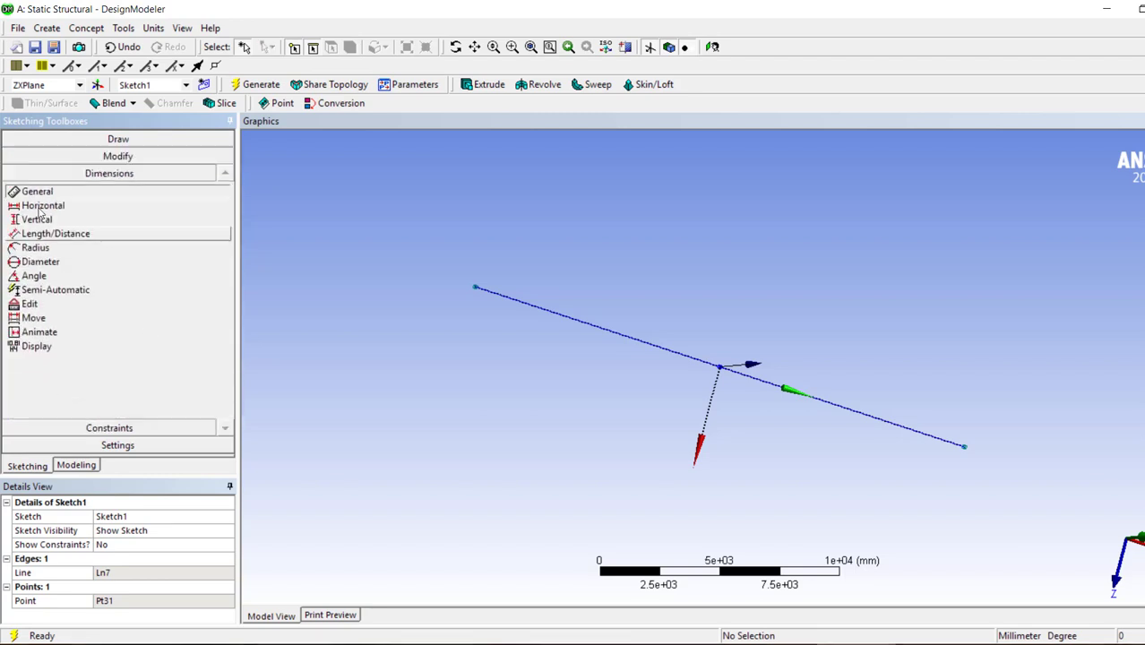
click(721, 367)
click(476, 288)
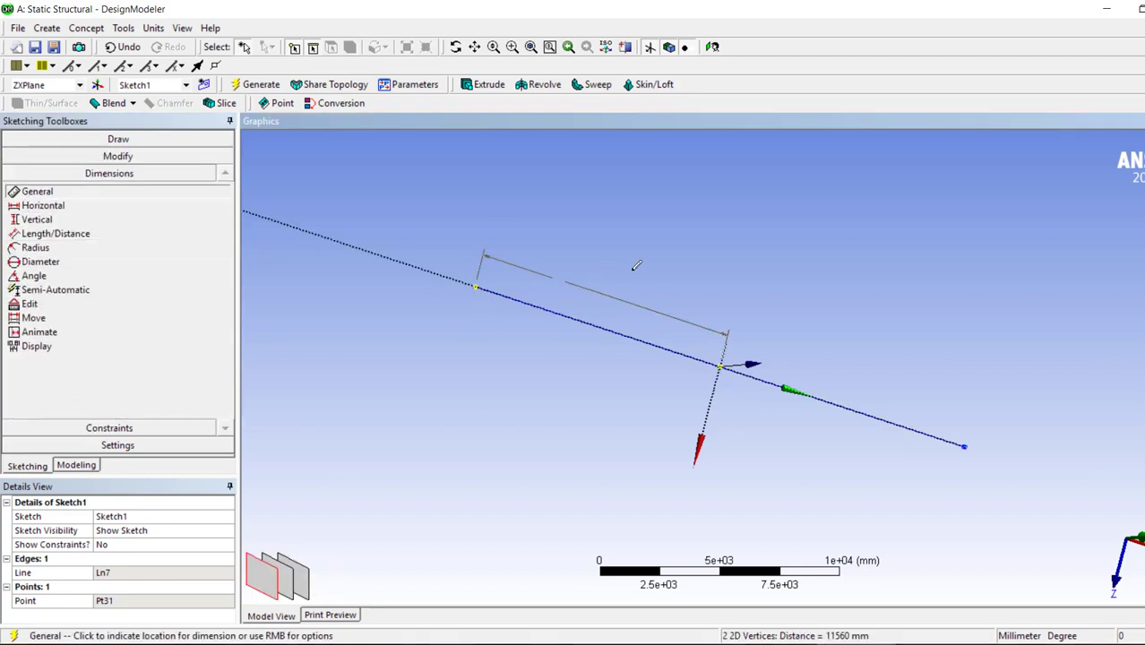
click(651, 285)
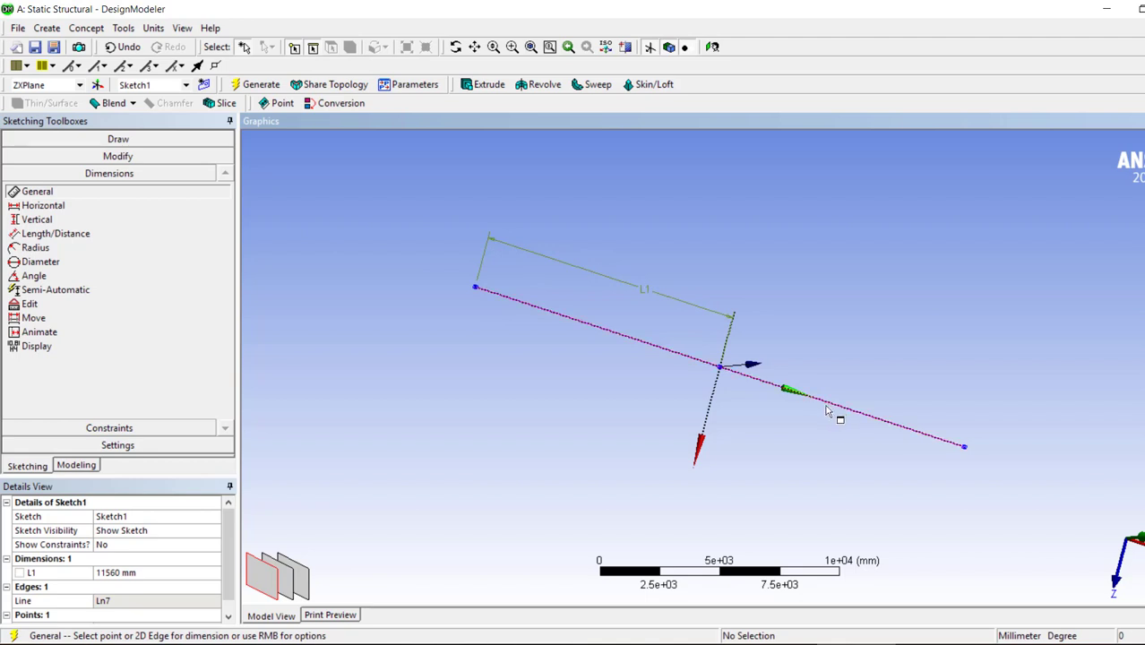
click(121, 574)
click(154, 27)
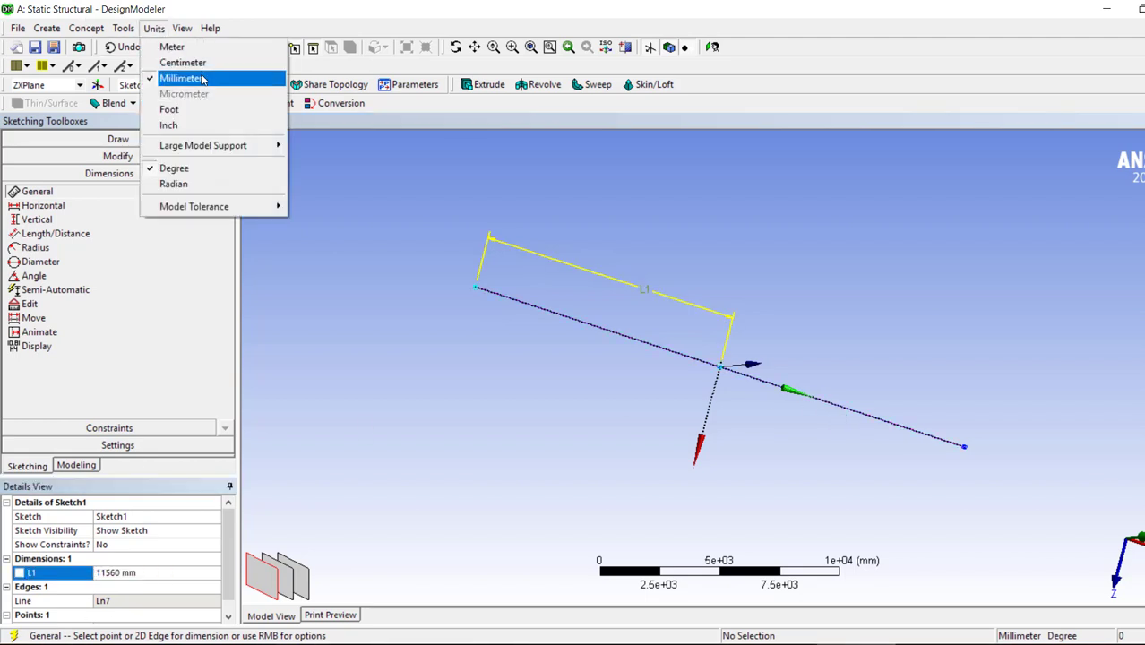
click(170, 126)
click(123, 576)
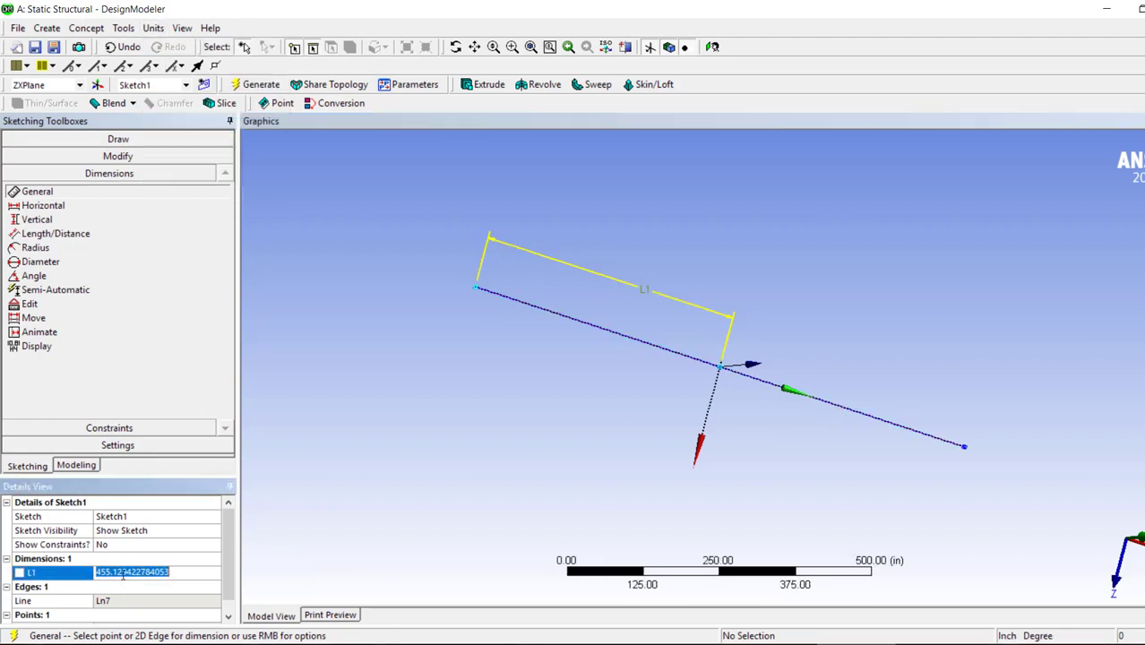
text(48)
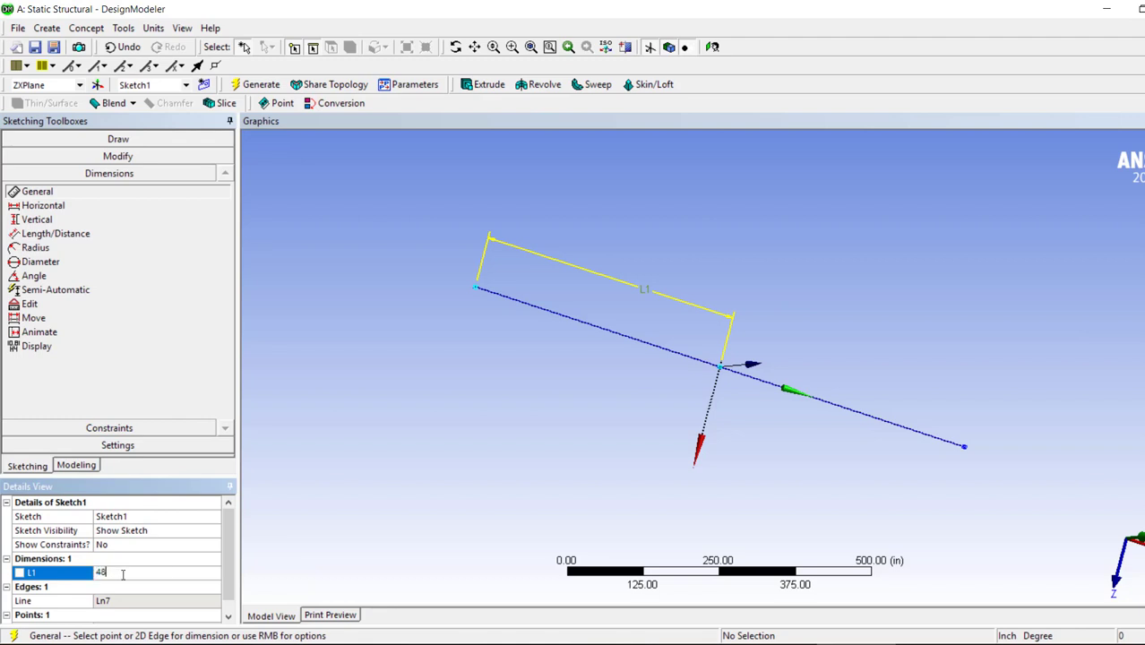
key(Return)
Step: Try a second dimension from the origin to the line's right end, then cancel it after the over-constraint warning
scroll(699, 389, up, 5)
click(718, 369)
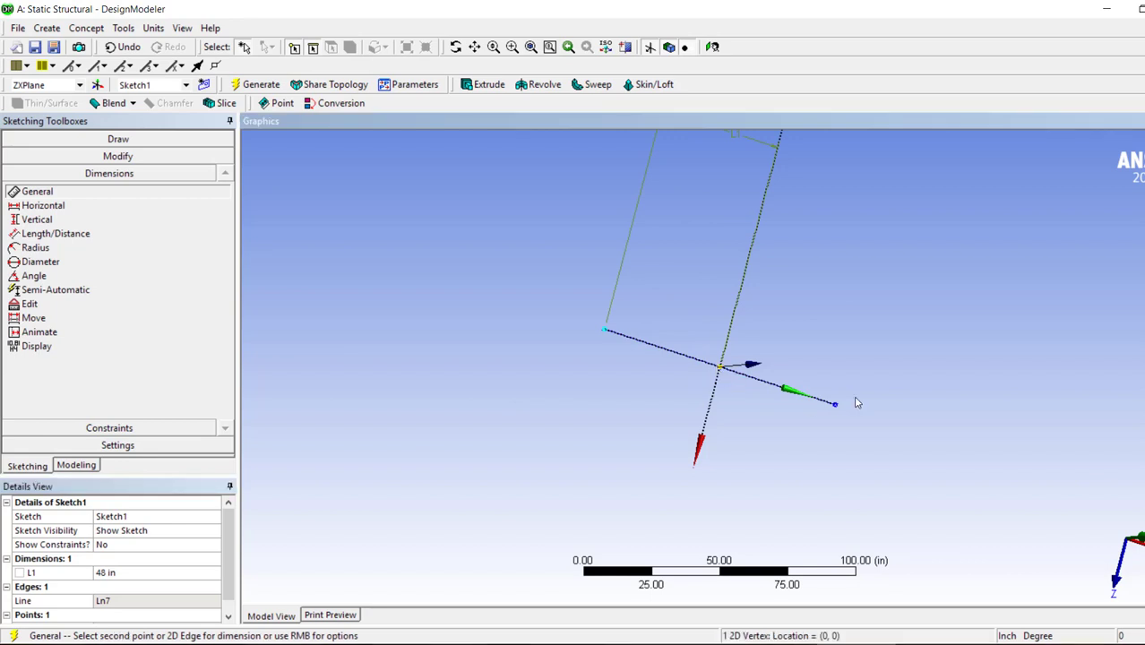
click(835, 405)
key(Return)
right_click(768, 410)
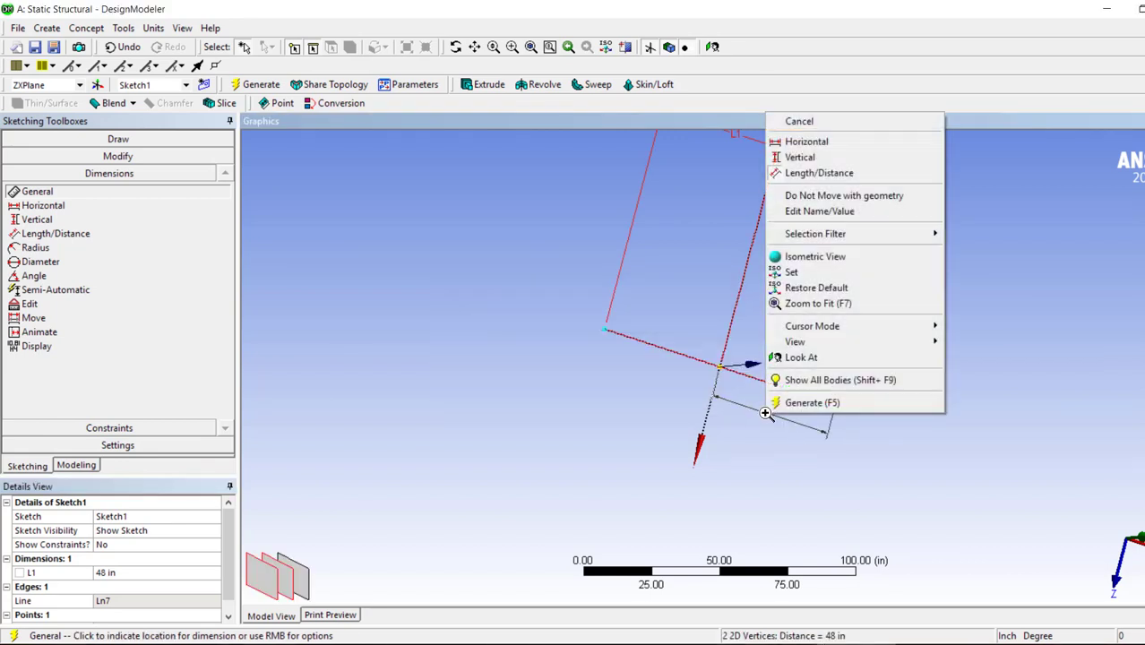
click(866, 122)
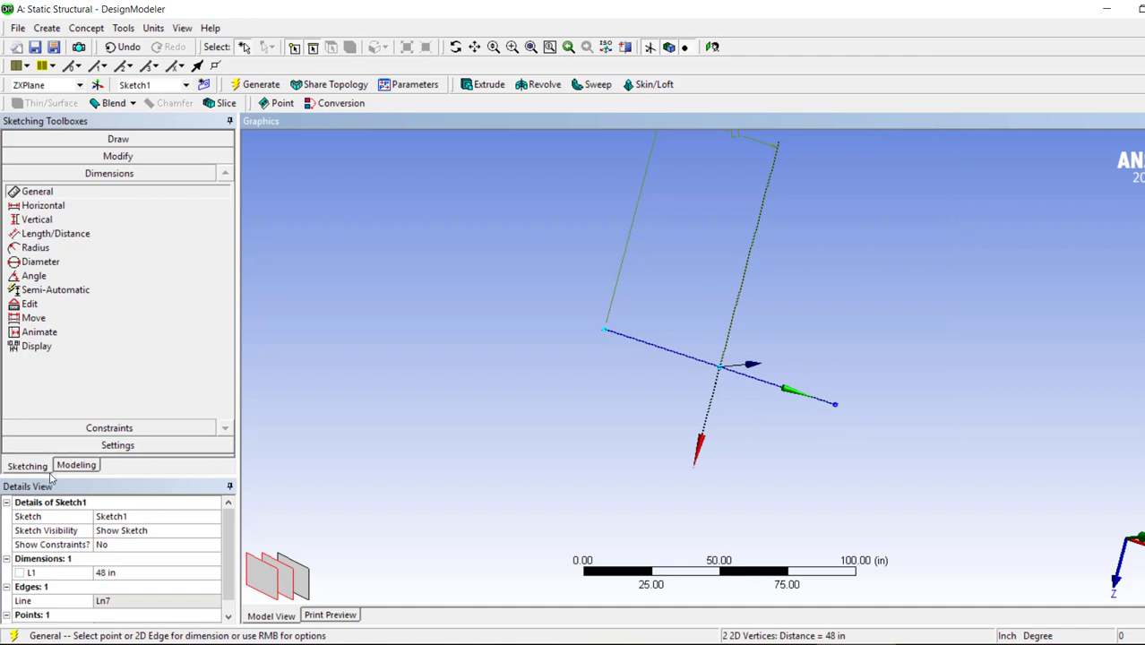
Step: Regenerate the model for the new length, select the Rect1 cross section and zoom in on it
click(75, 466)
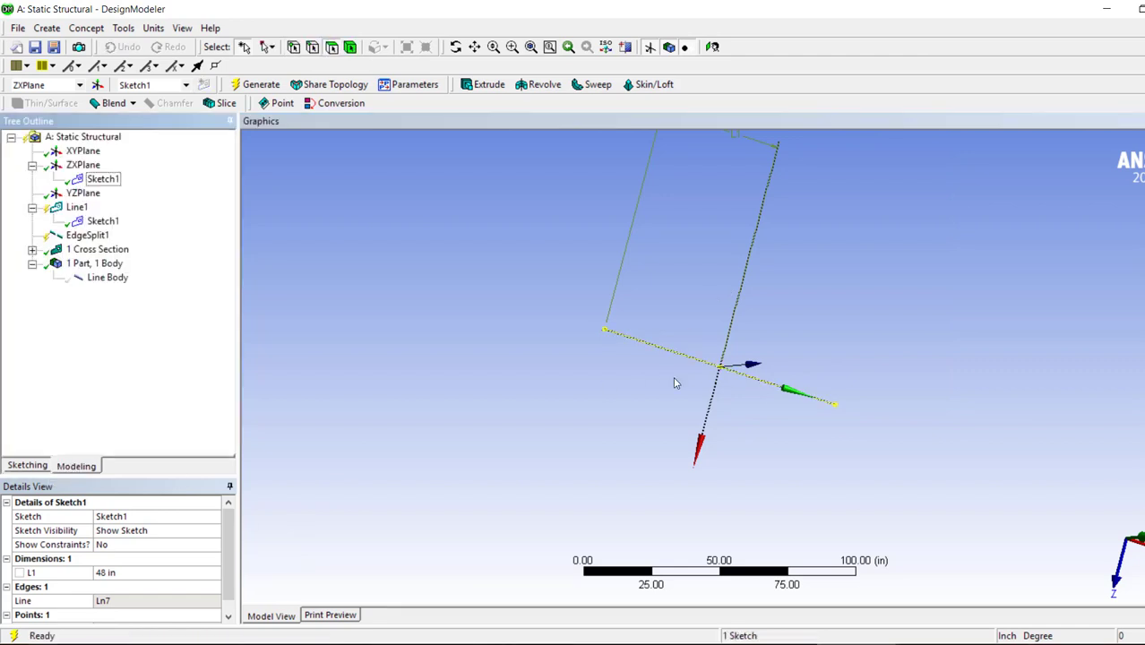
click(256, 87)
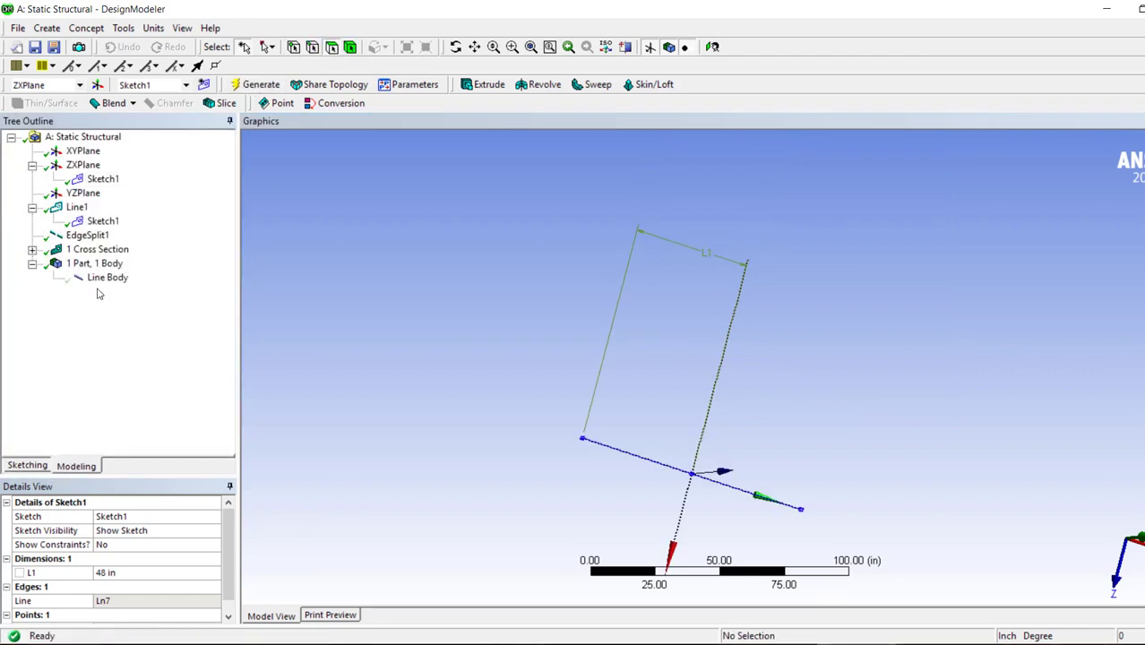
click(31, 250)
click(97, 263)
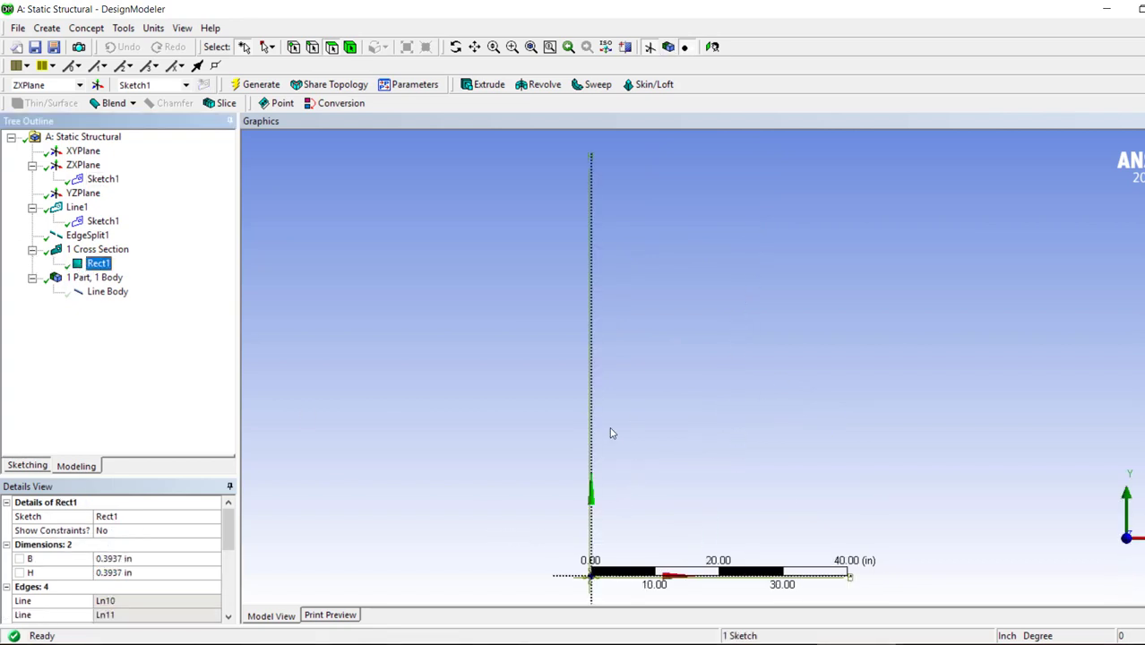
click(164, 559)
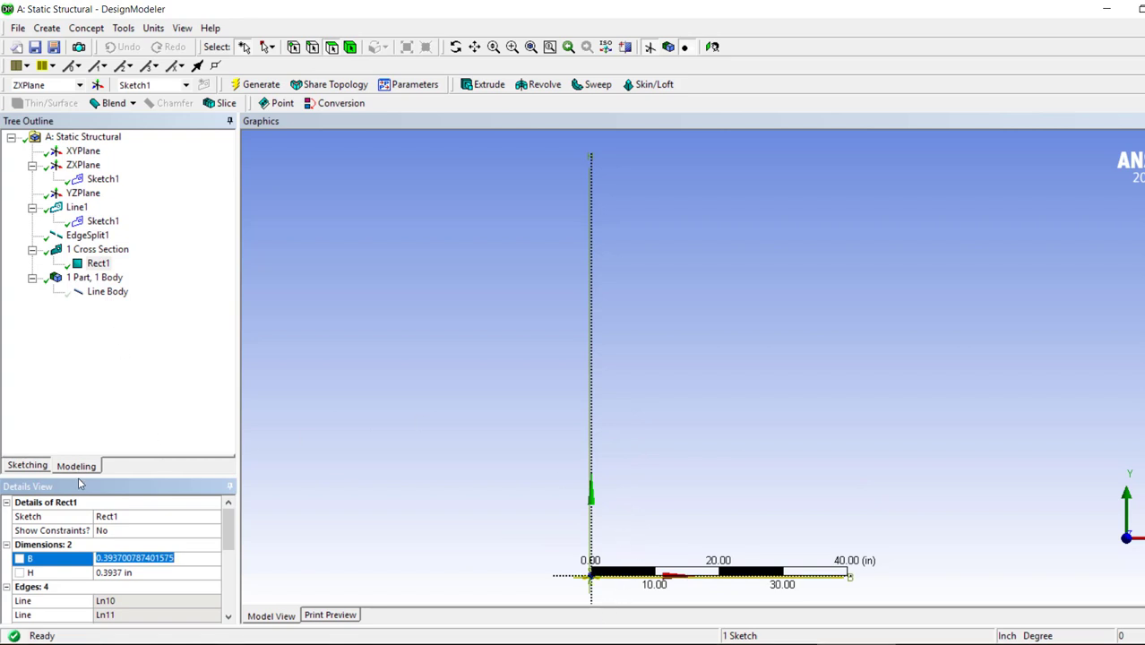
click(531, 47)
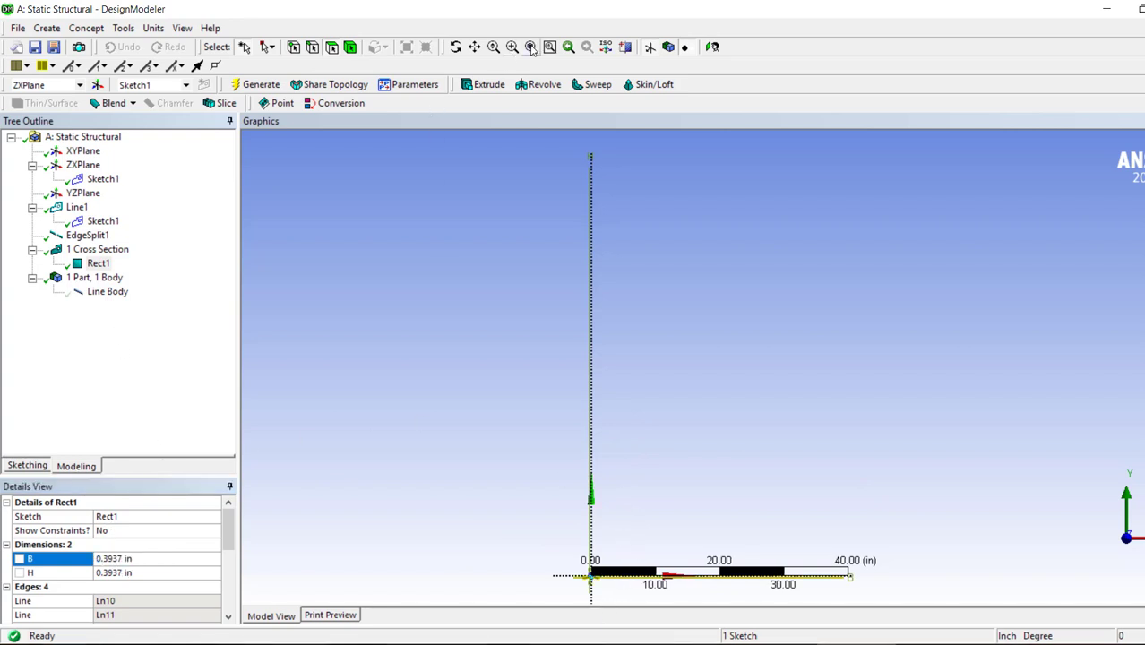
drag(637, 553, 559, 592)
drag(751, 339, 604, 440)
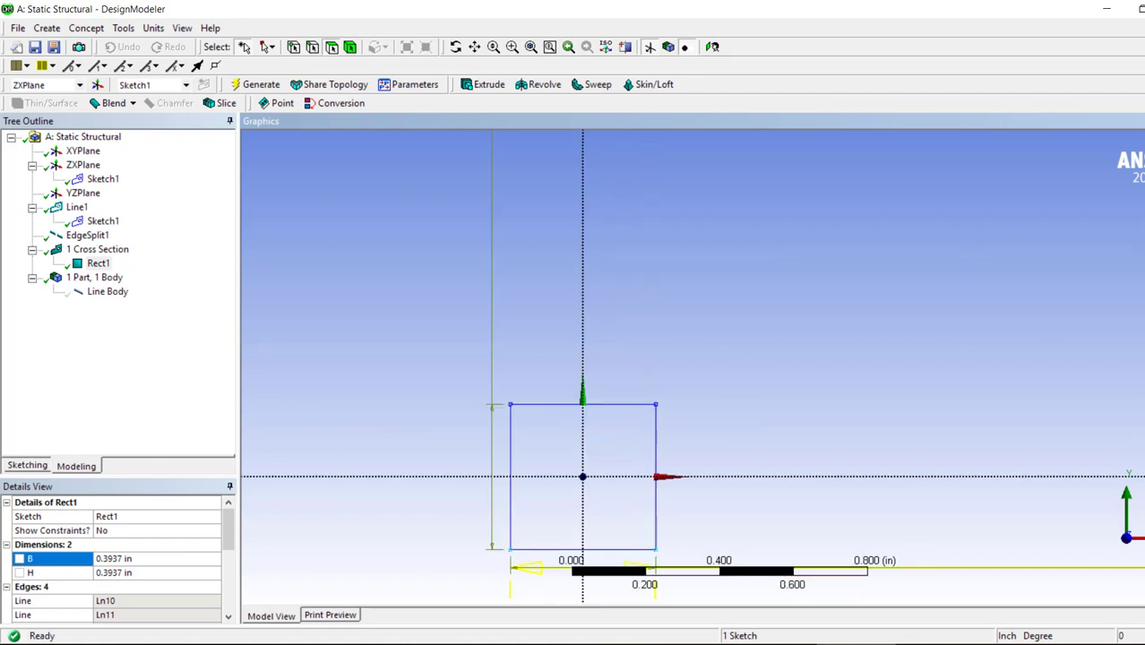
Step: Set Rect1's height H to 0.5 in and width B to 6 in, then regenerate
click(127, 574)
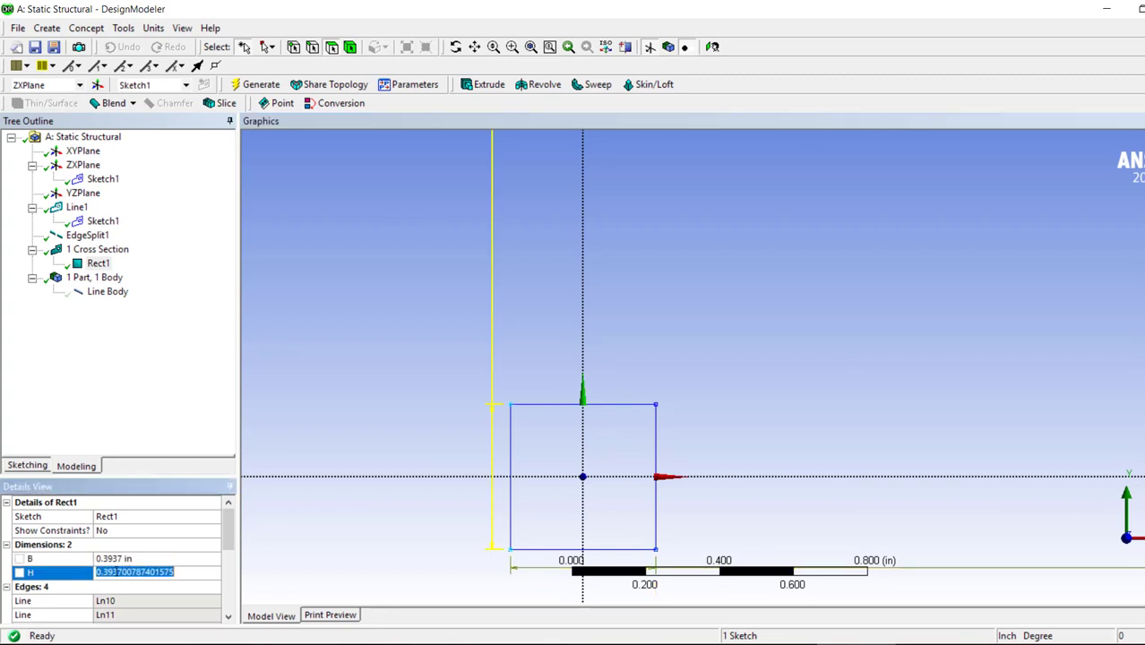
text(0.5)
key(Return)
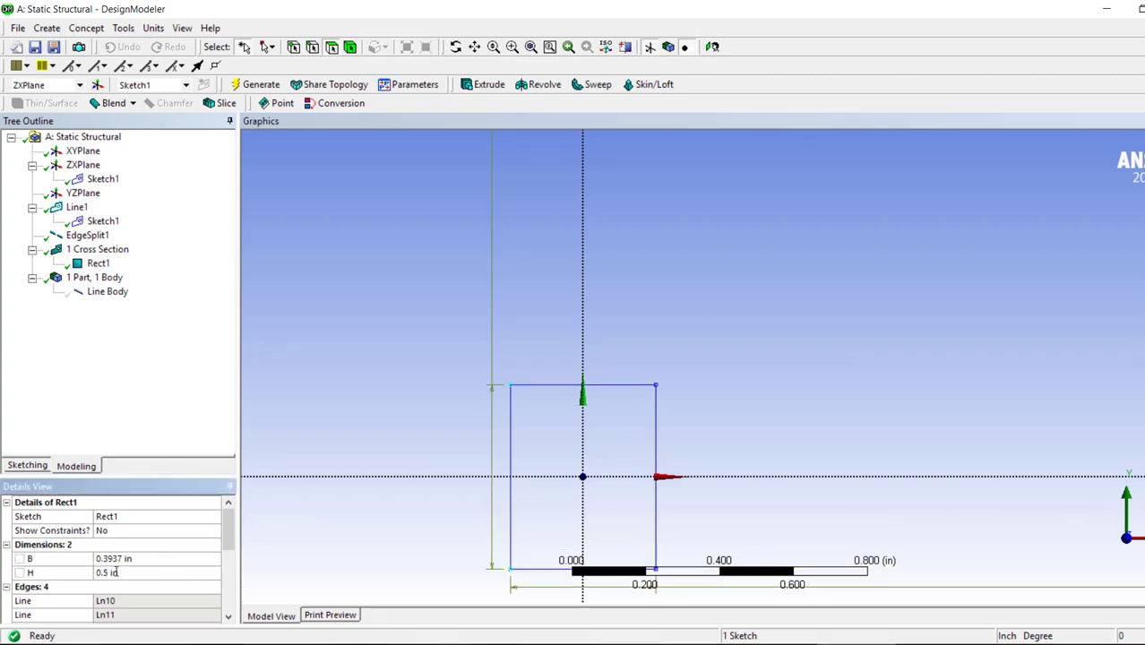
click(129, 559)
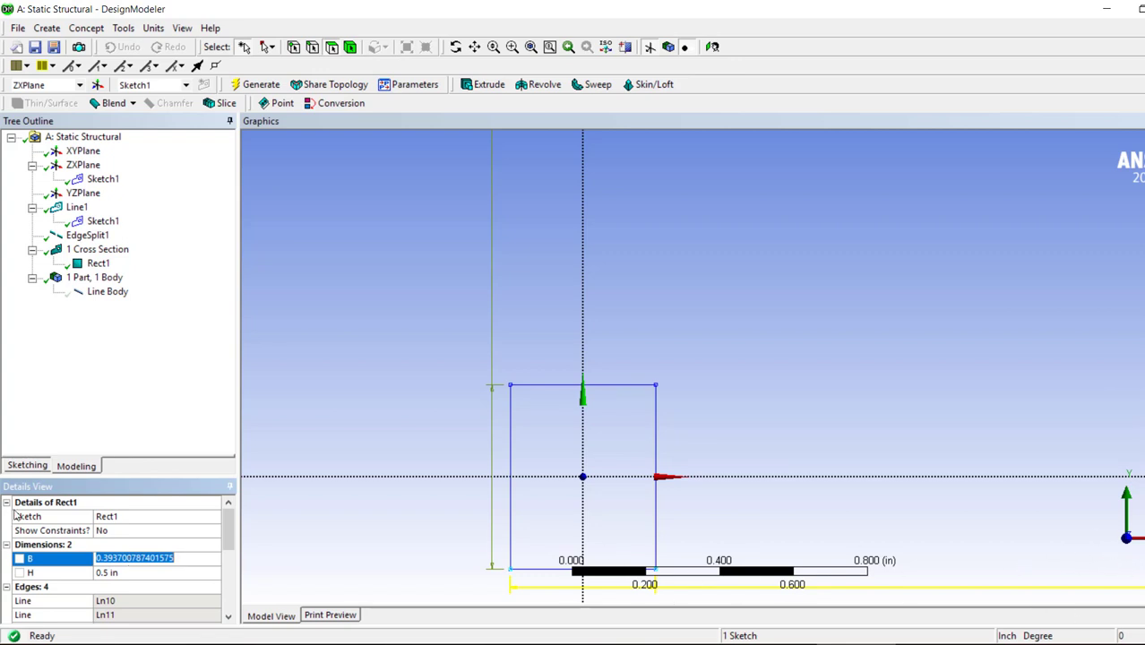
text(6)
key(Return)
scroll(545, 444, down, 10)
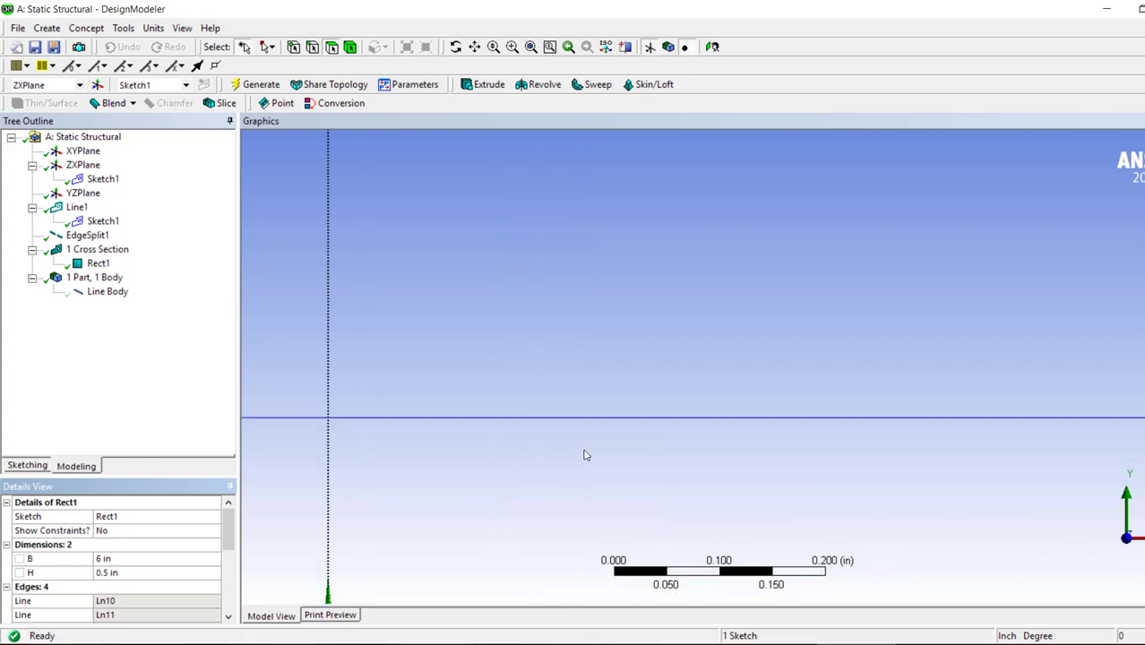
click(737, 389)
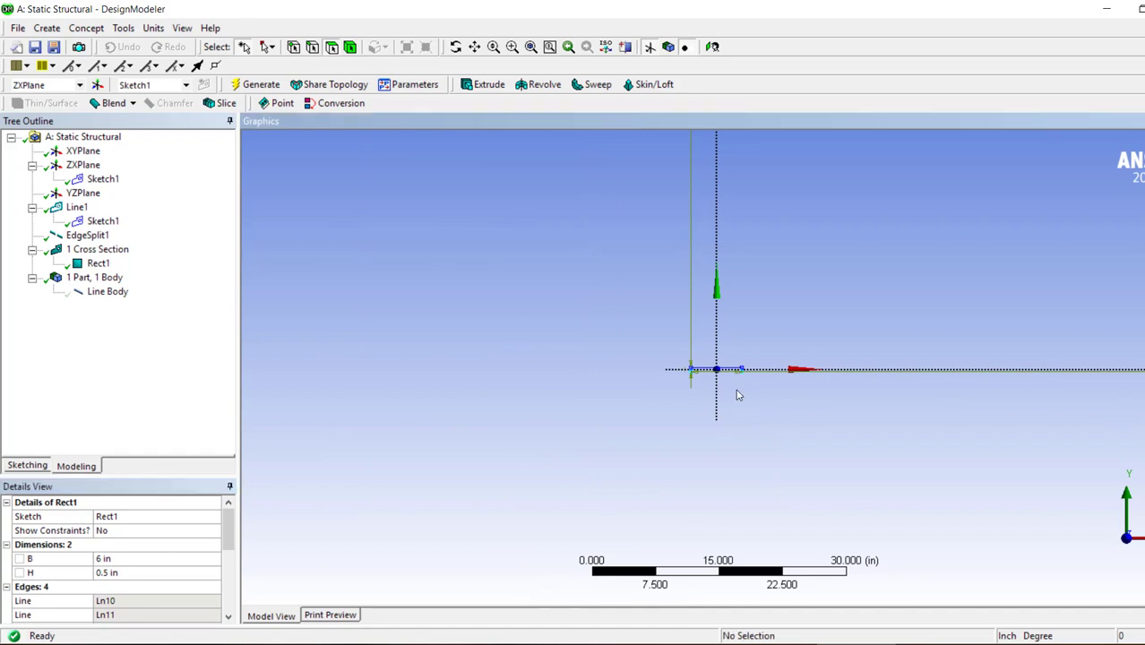
scroll(736, 376, up, 5)
click(279, 85)
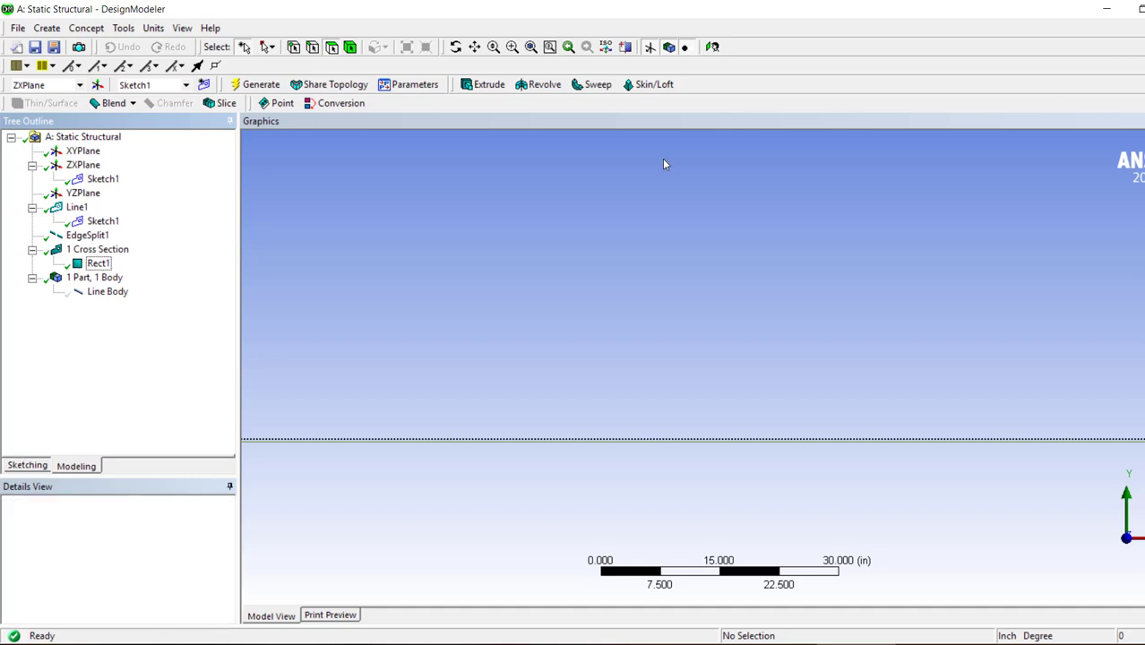
Step: Open Model (A4) of the Static Structural system in Mechanical, re-reading the upstream geometry
key(alt+Tab)
double_click(292, 168)
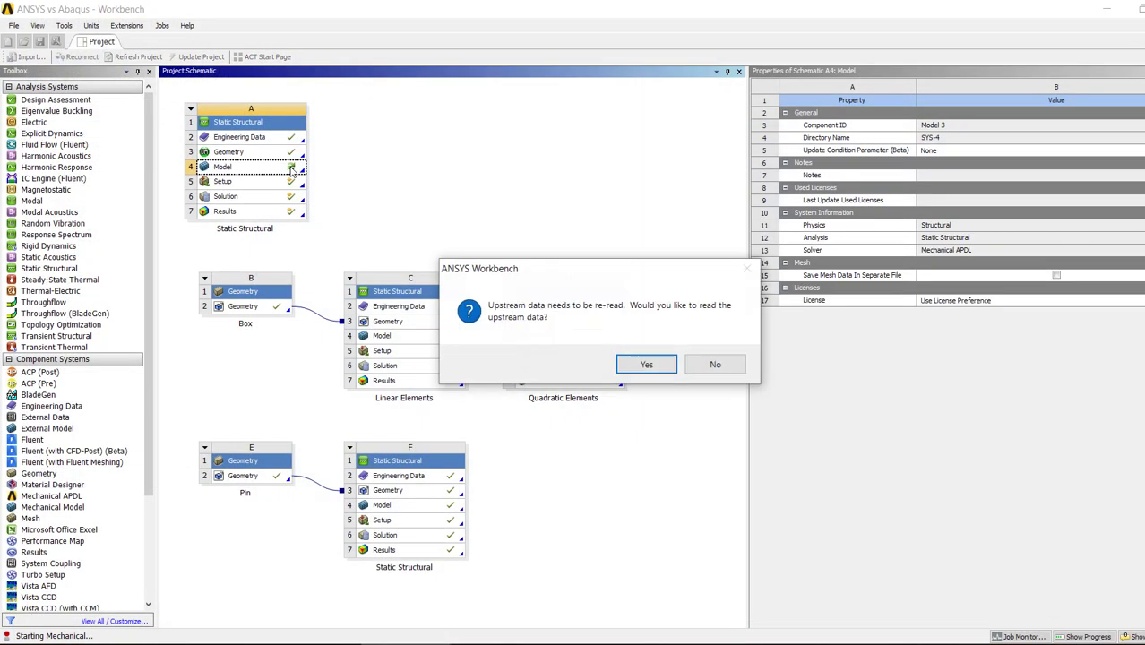
click(646, 365)
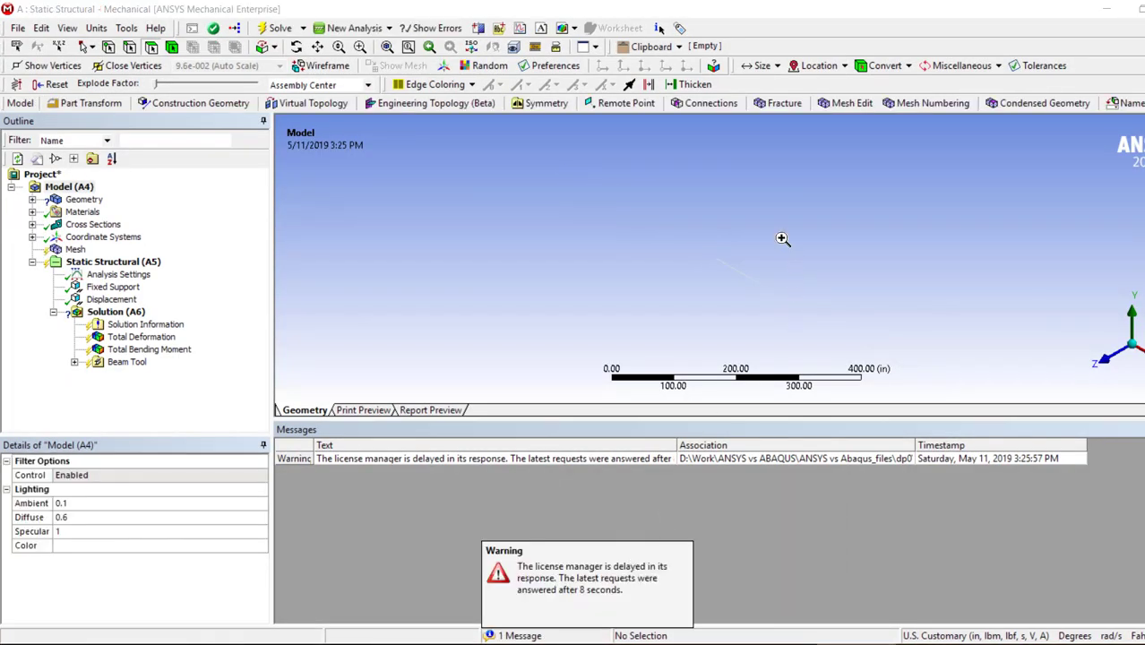
Step: Assign material A1 to the Line Body
drag(785, 241, 647, 315)
drag(928, 171, 674, 297)
double_click(95, 200)
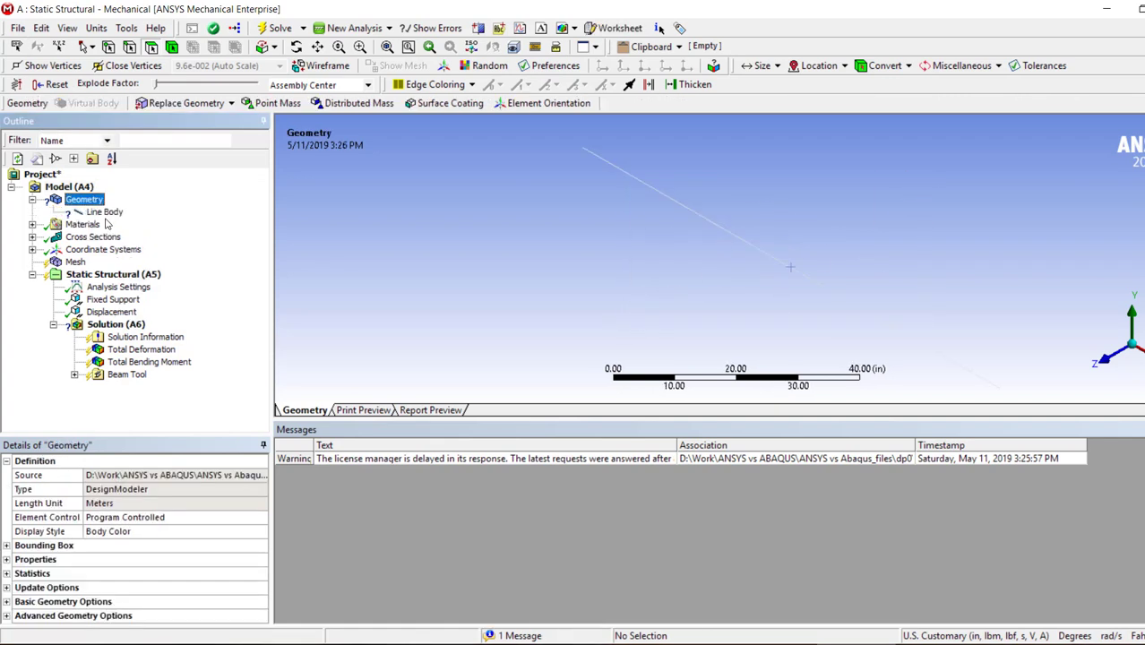
click(104, 213)
click(220, 616)
click(248, 617)
click(281, 598)
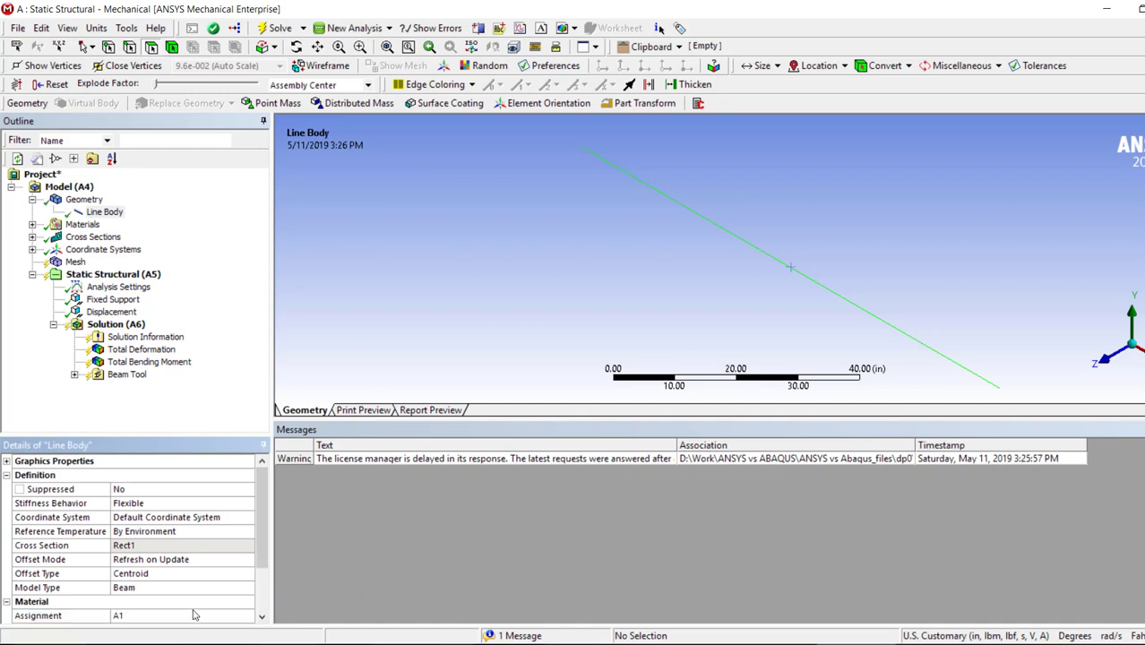
Step: Generate the beam mesh, fit the whole beam in view, and select the Fixed Support
click(76, 262)
right_click(76, 262)
click(117, 315)
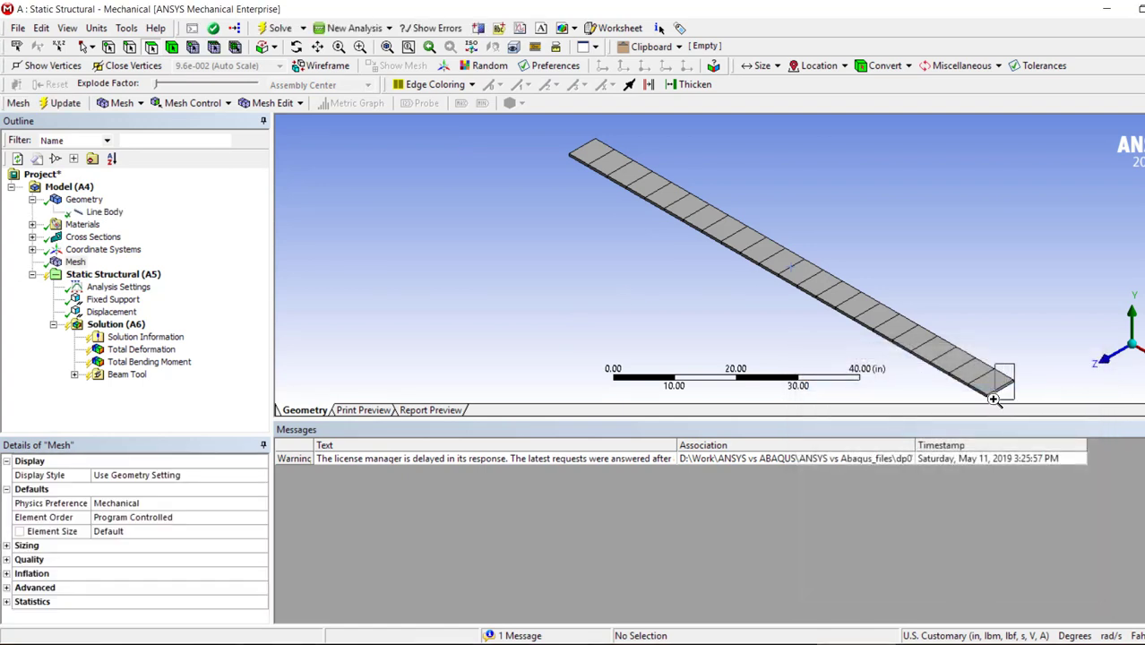
right_drag(992, 399, 992, 399)
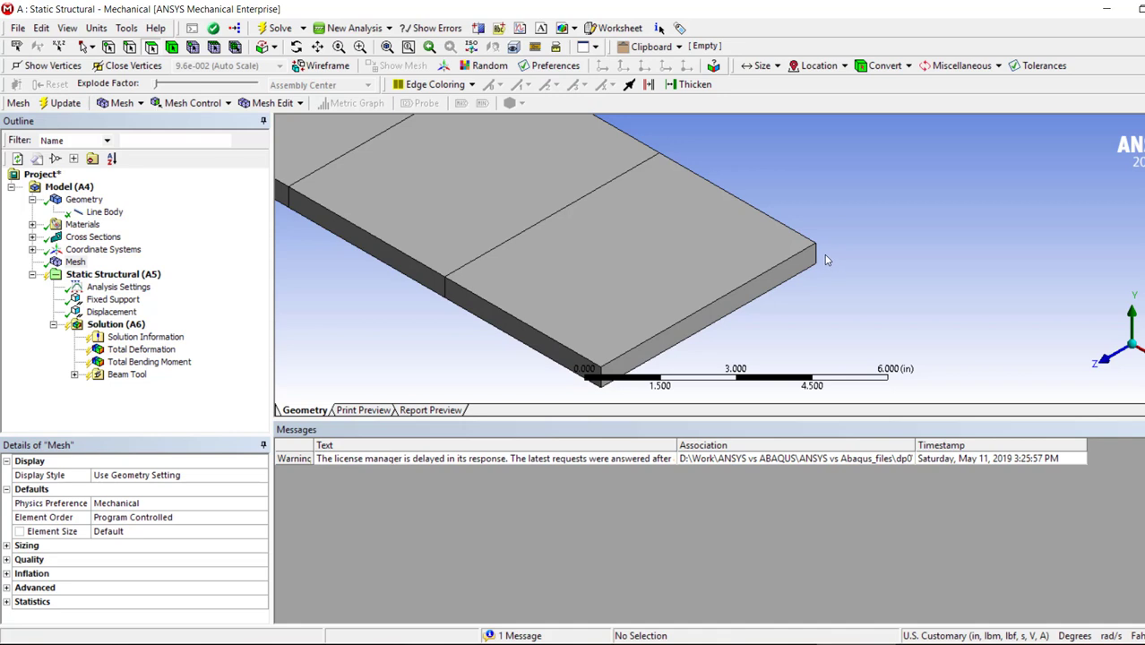
scroll(809, 247, down, 10)
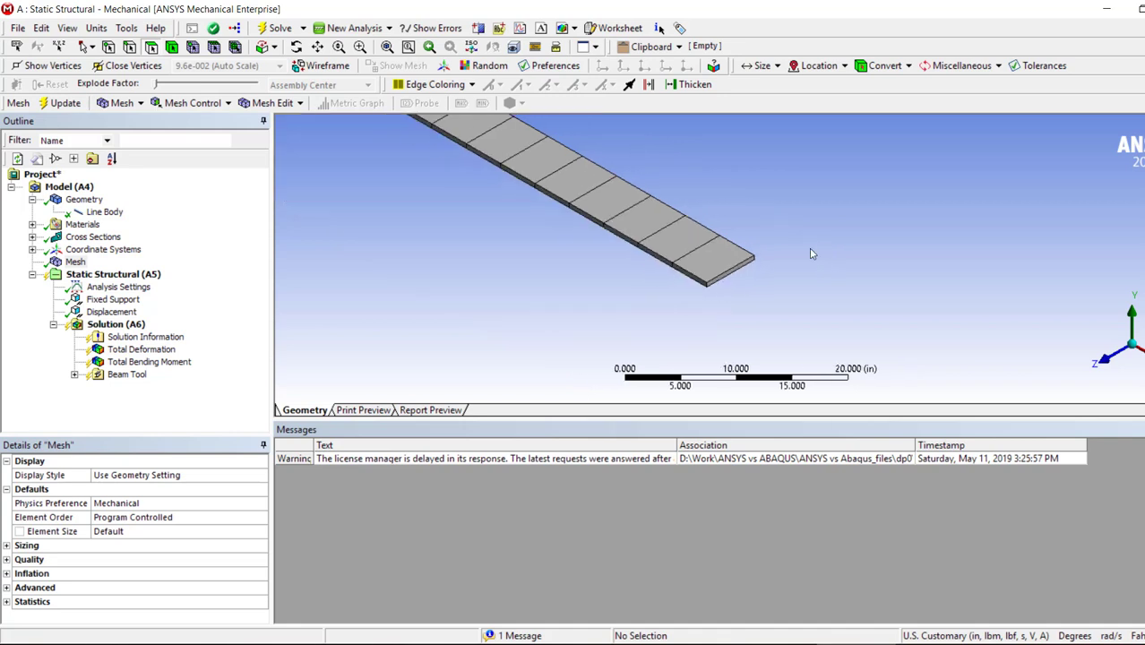
click(387, 49)
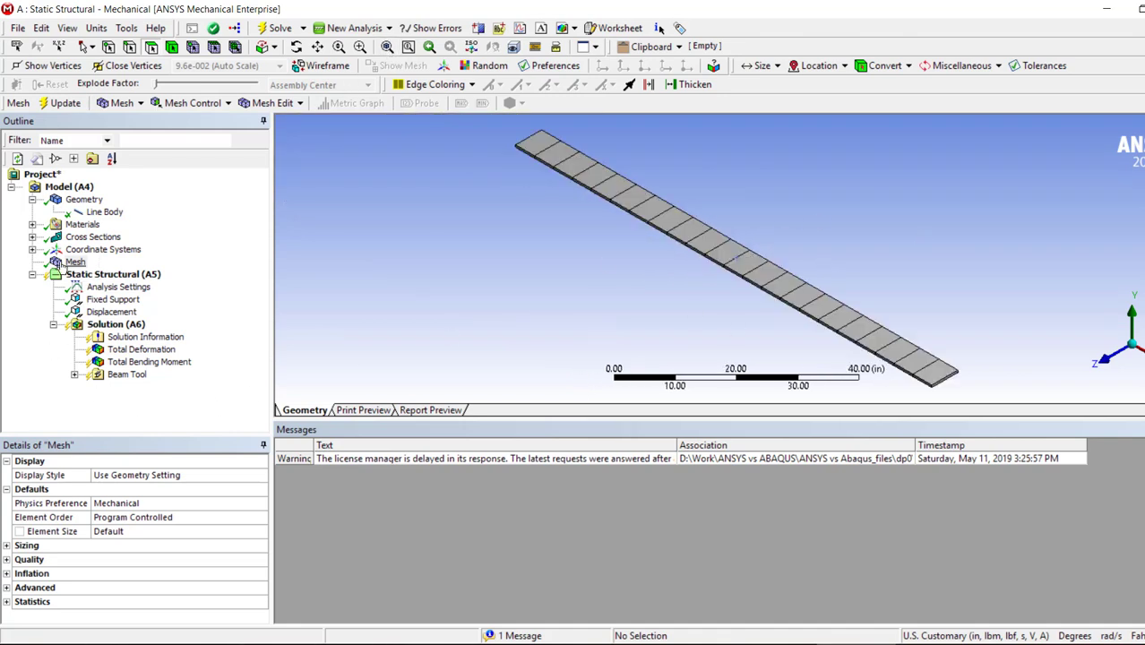
click(113, 301)
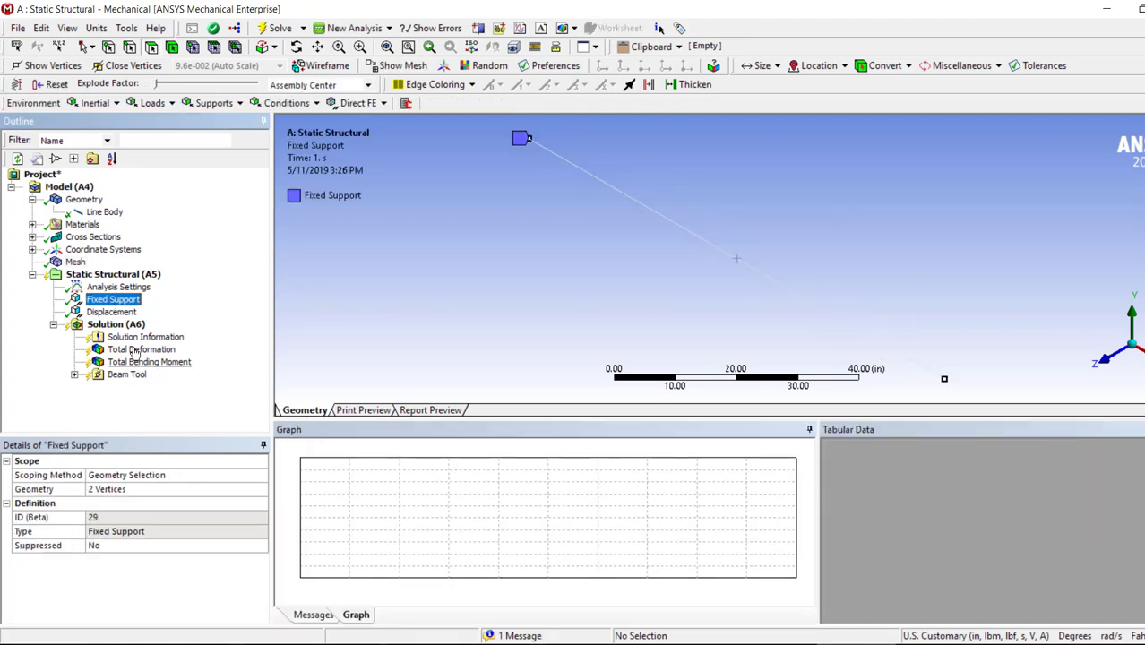
Step: Change the Displacement's Y component to -3 in and solve the analysis
click(111, 312)
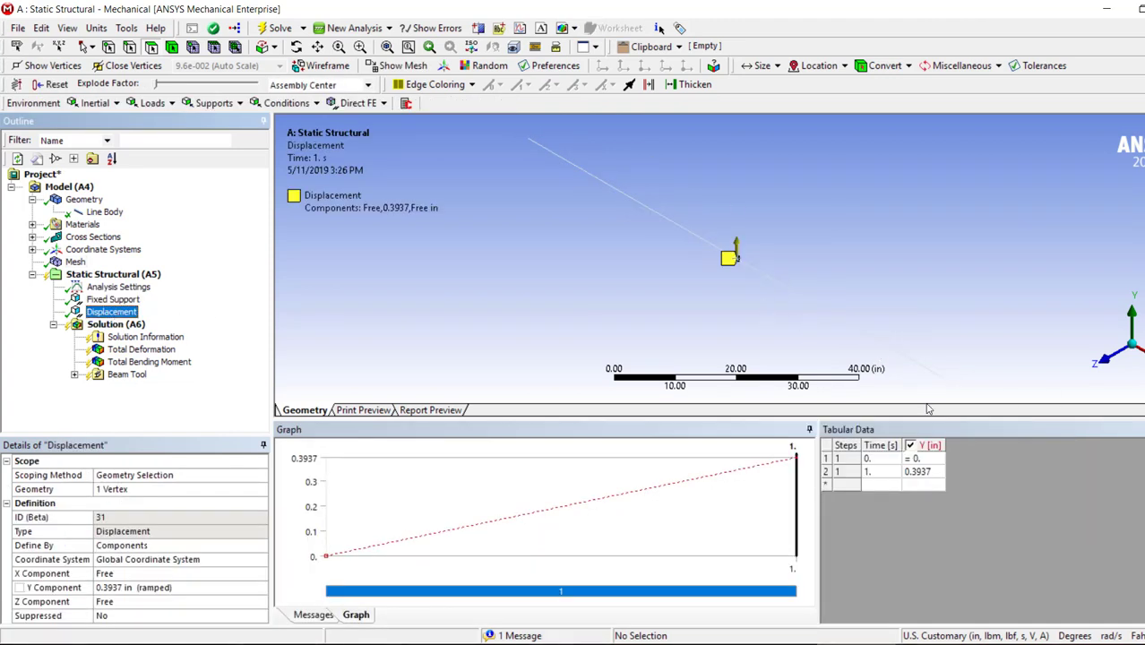
click(923, 472)
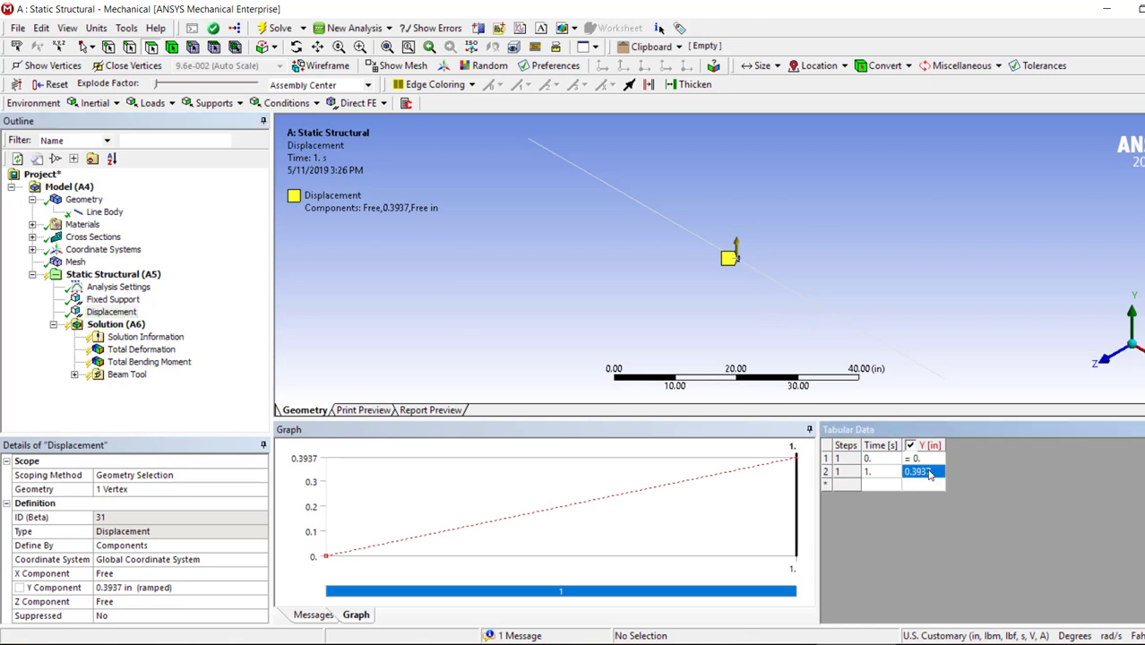
text(-3)
key(Return)
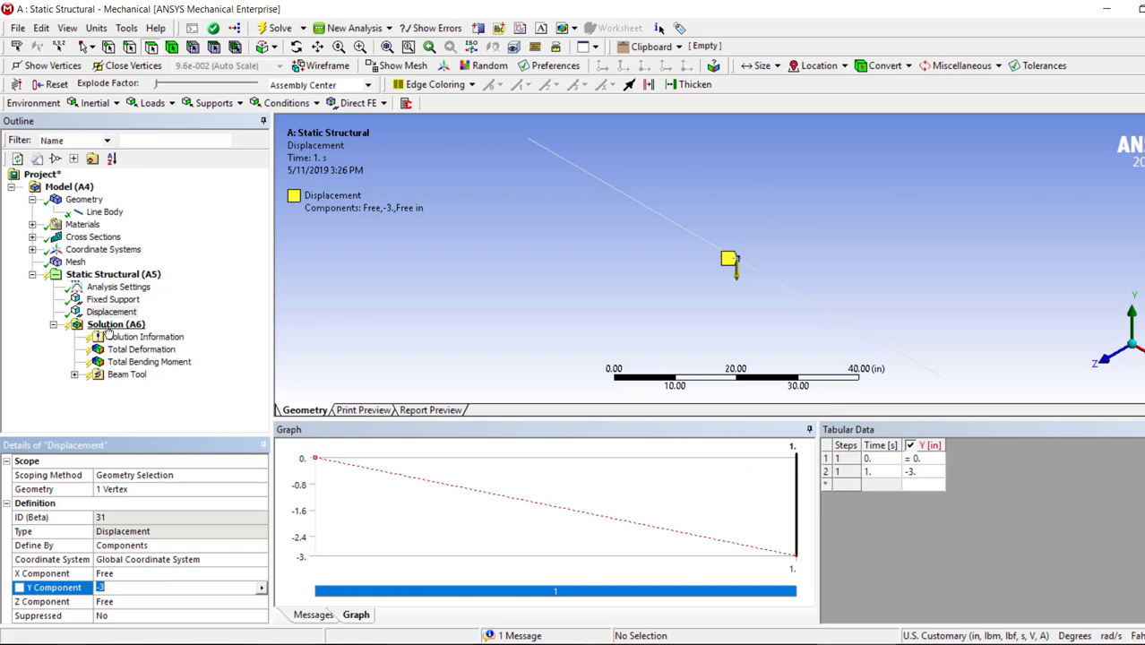
click(271, 29)
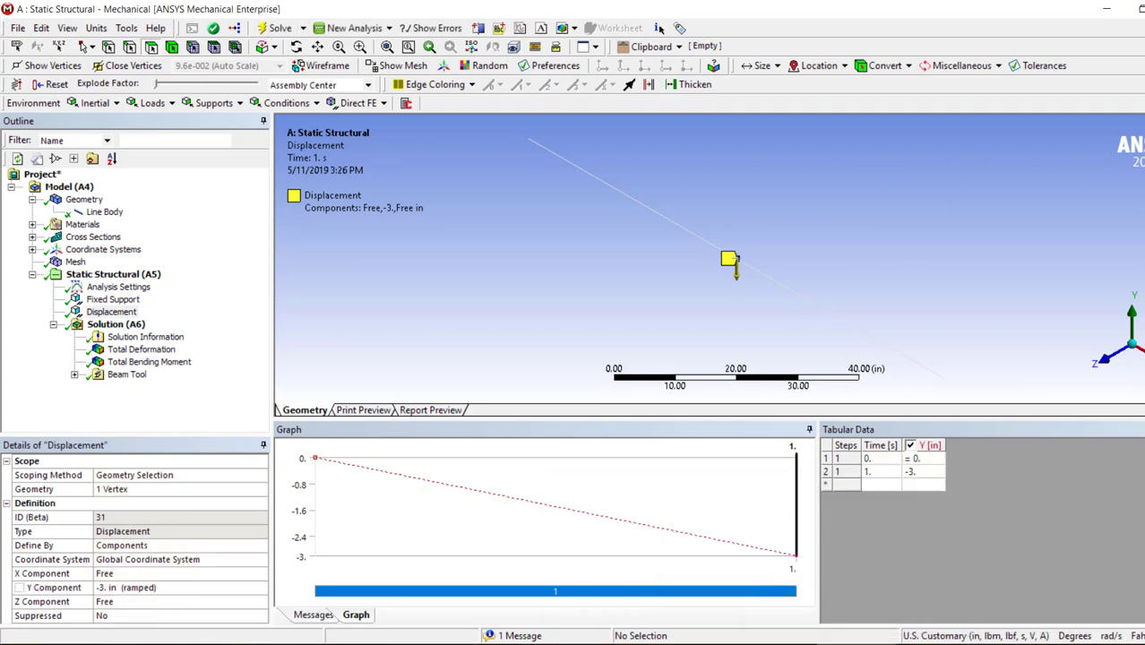
Step: Review Total Deformation, Total Bending Moment and Maximum Combined Stress (up to 3124 psi) against the problem statement
click(141, 349)
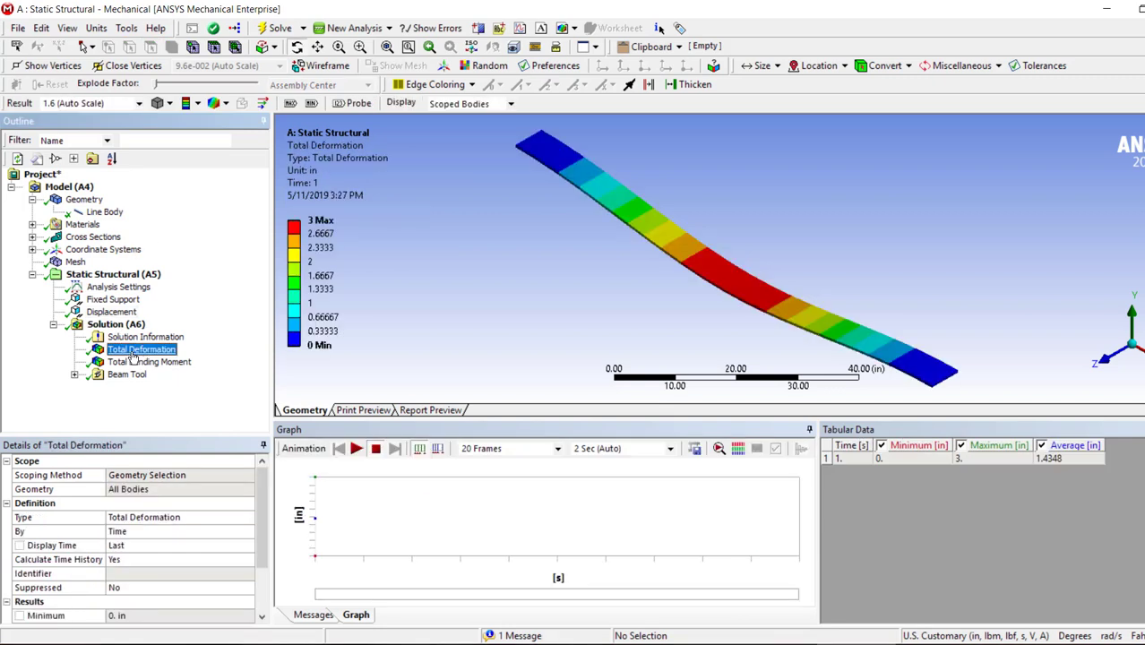
click(131, 362)
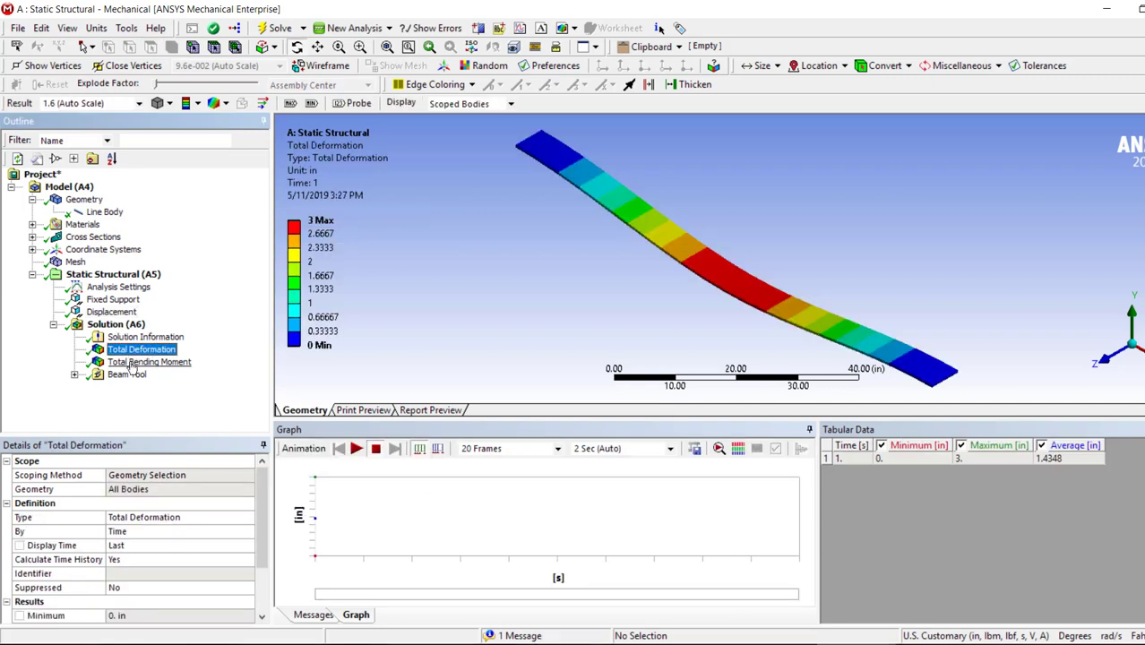
click(75, 375)
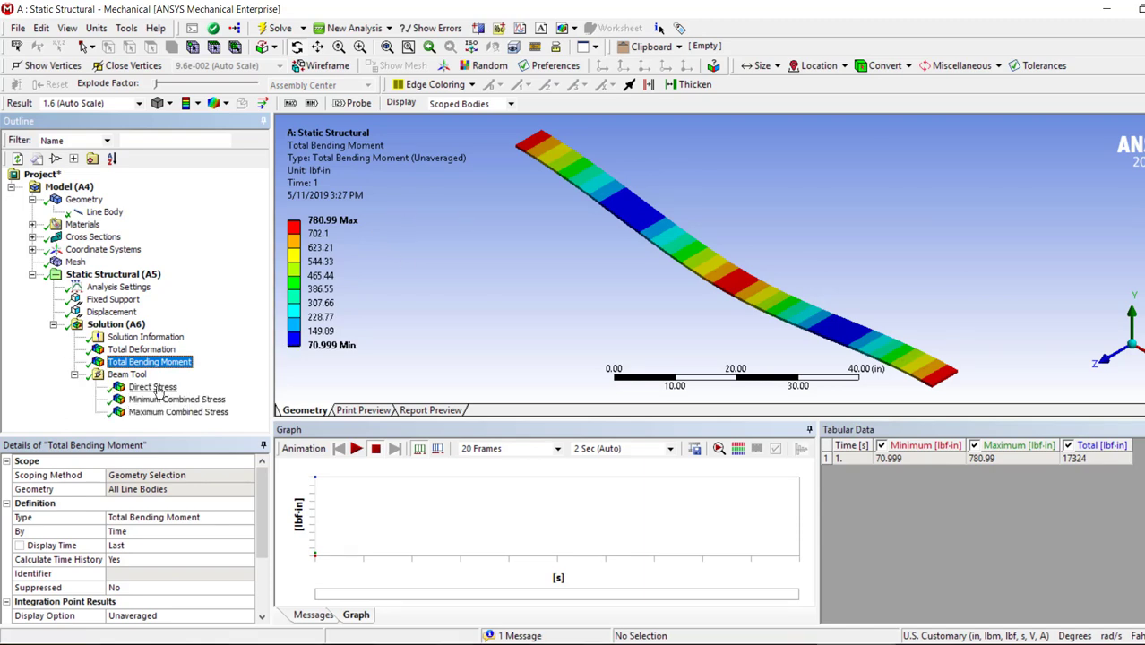
click(175, 413)
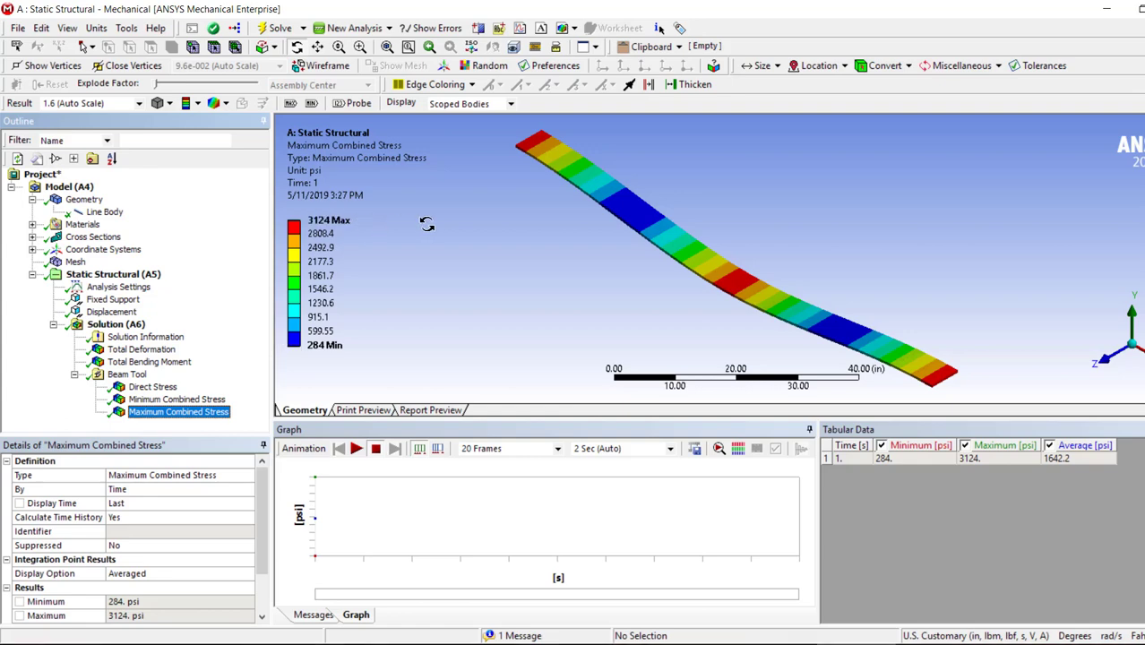
key(alt+Tab)
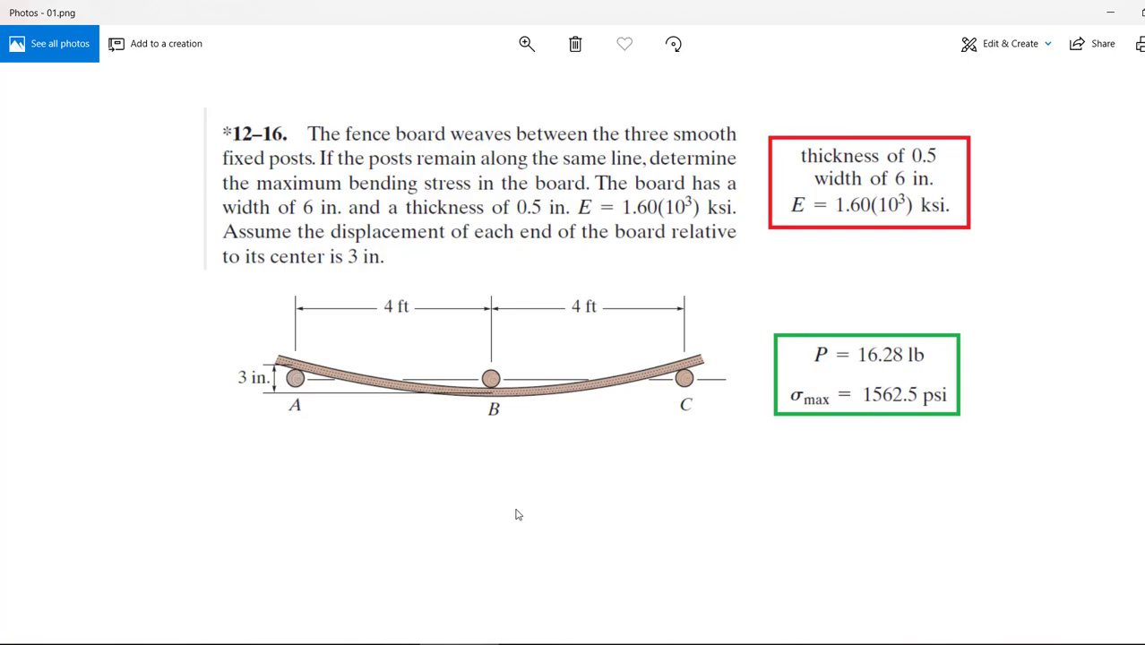
key(alt+Tab)
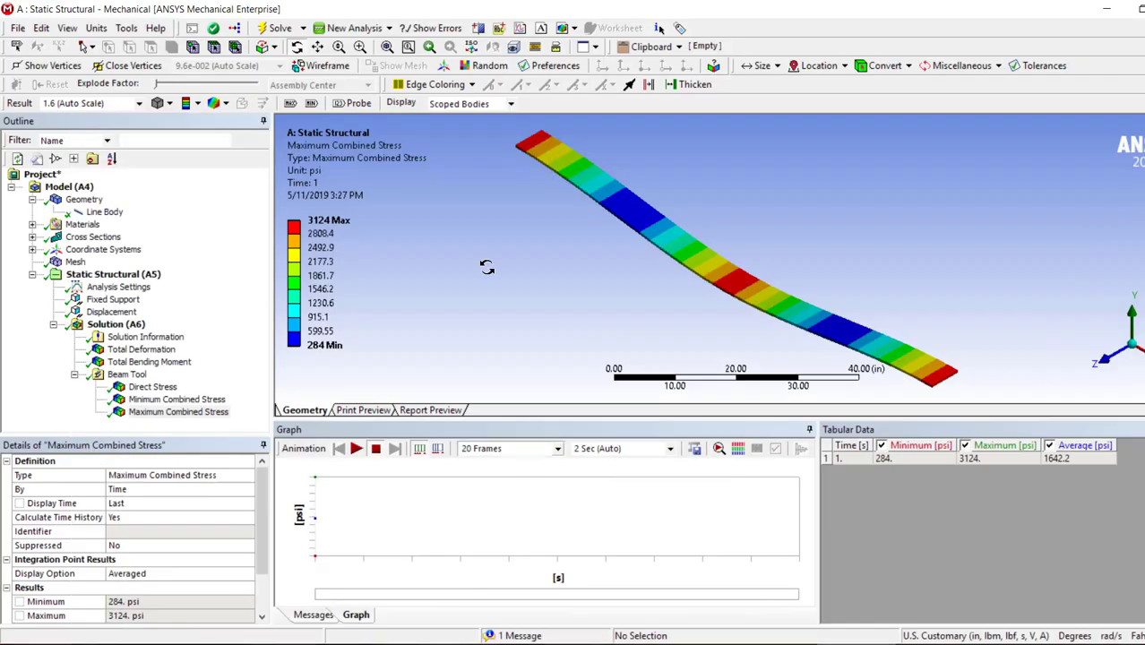
Step: Review Static Structural's supports and the Displacement, then return to Abaqus/CAE's Mises stress plot
click(160, 276)
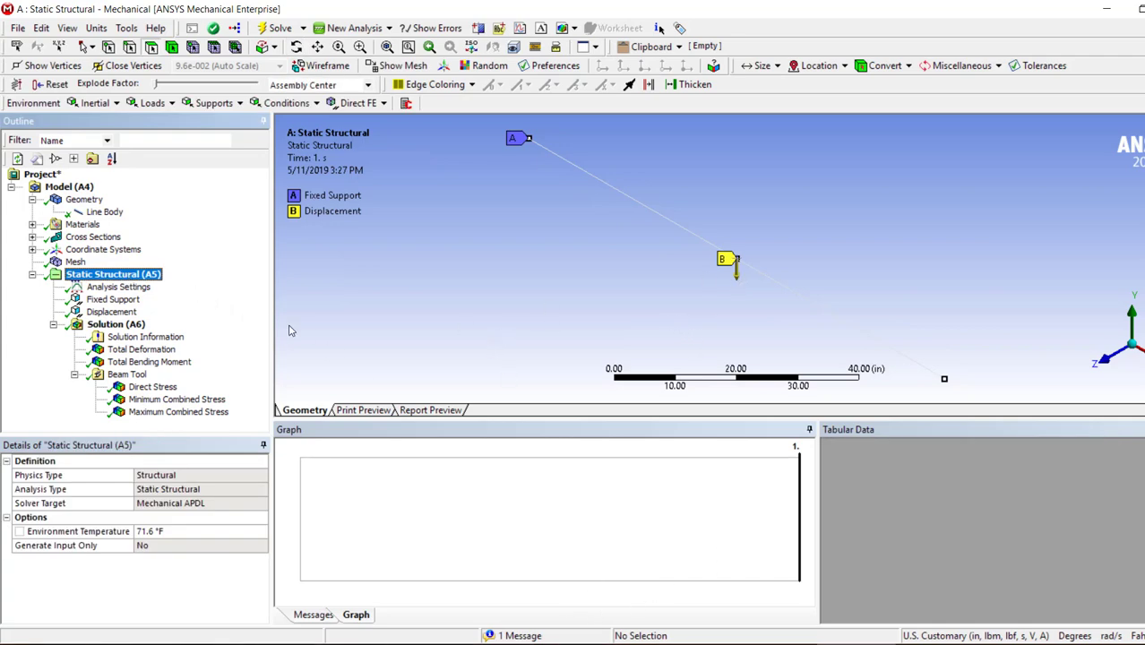
click(111, 312)
key(alt+Tab)
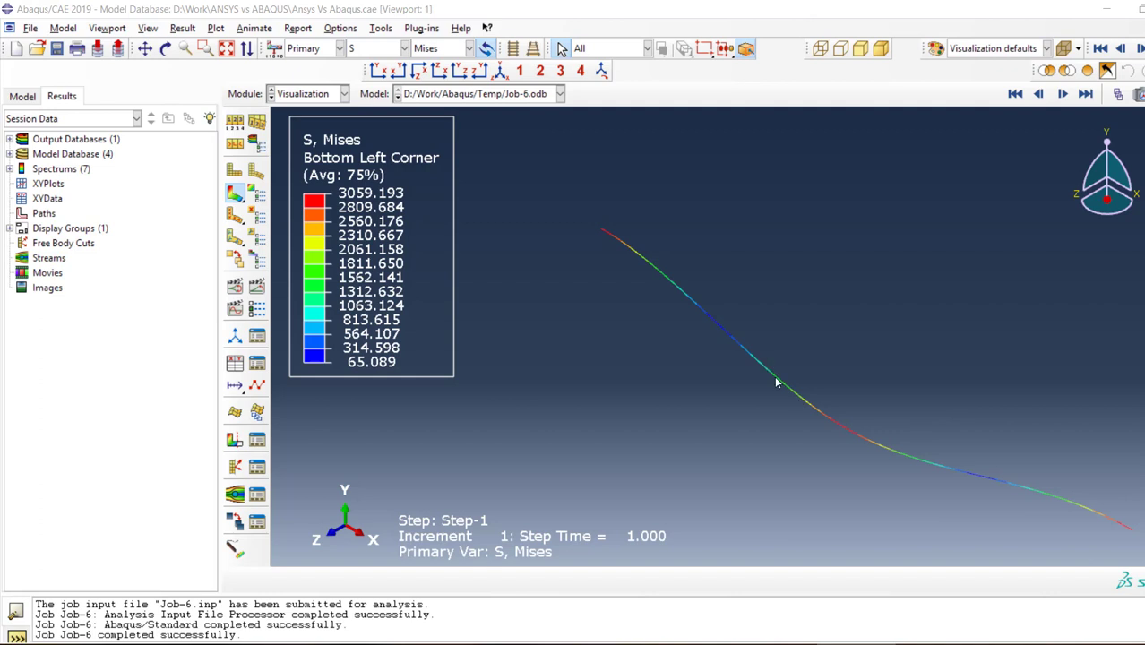
Step: Edit BC-1 so it restrains only U2, releasing U1, U3, UR1, UR2 and UR3
click(22, 96)
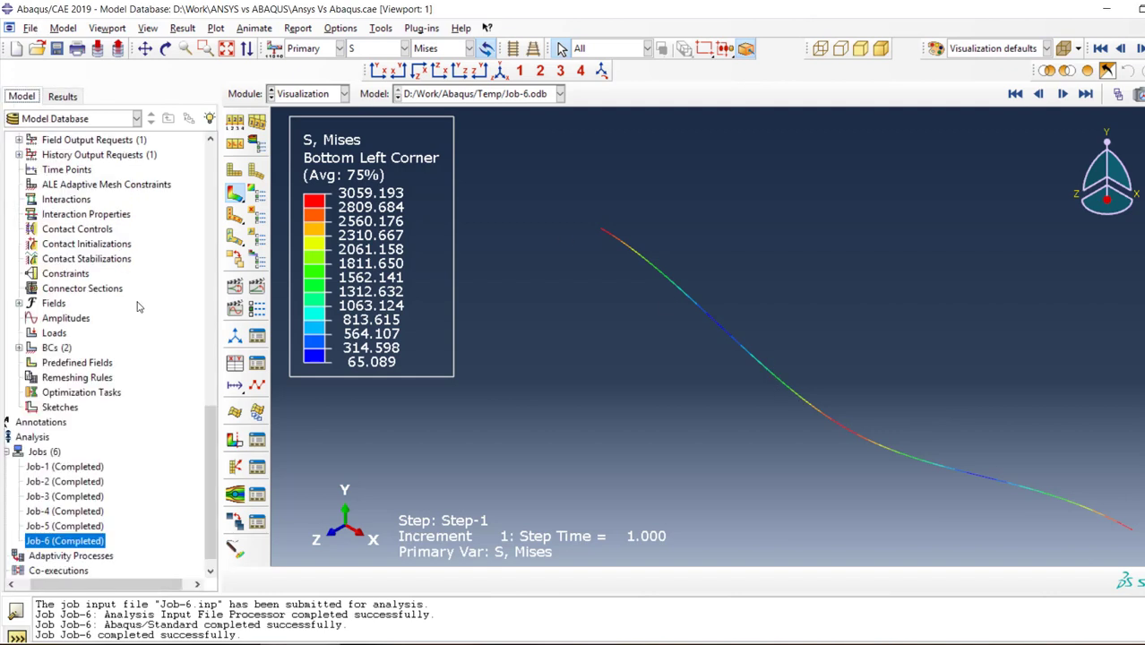
scroll(93, 306, up, 5)
scroll(92, 306, up, 1)
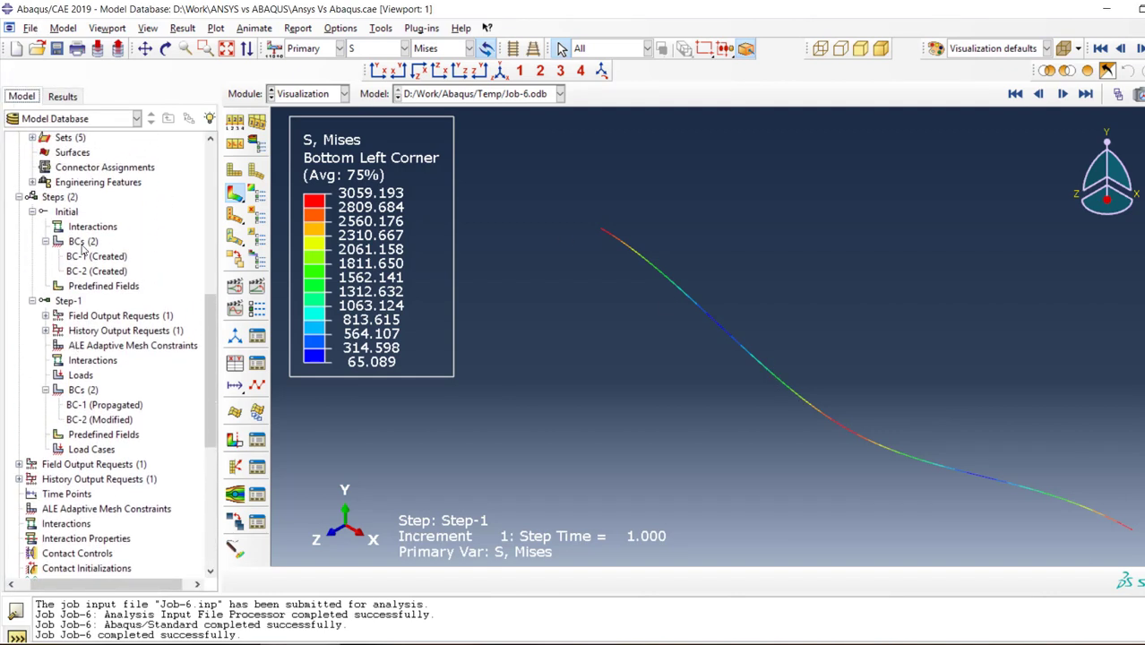
double_click(95, 258)
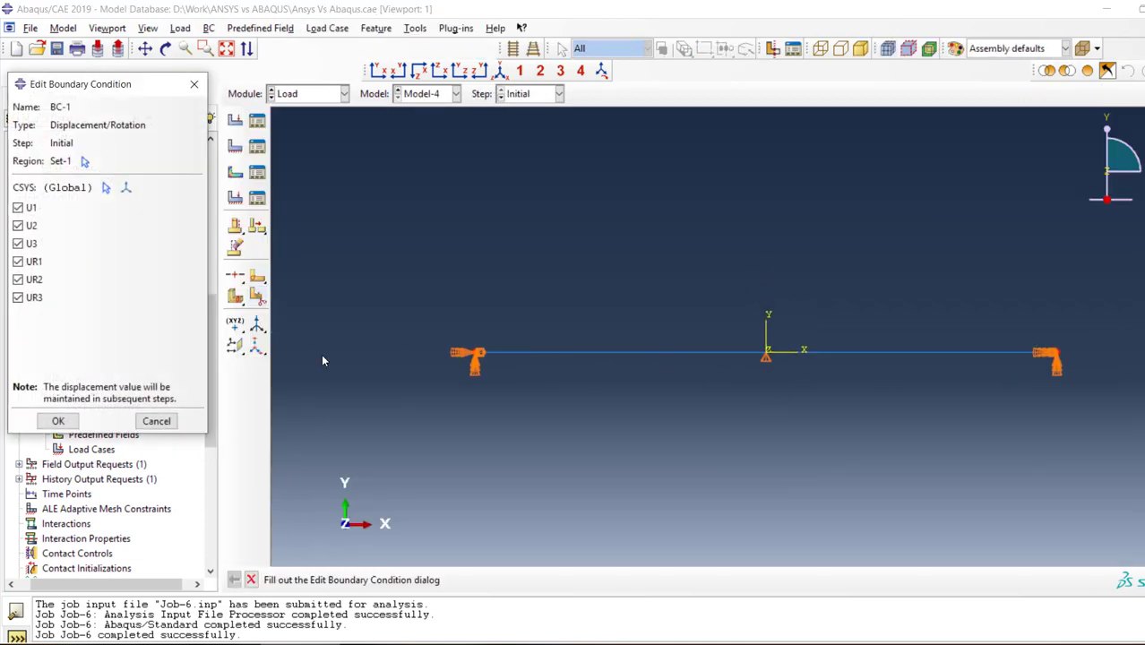
click(19, 207)
click(20, 243)
click(19, 261)
click(19, 278)
click(19, 296)
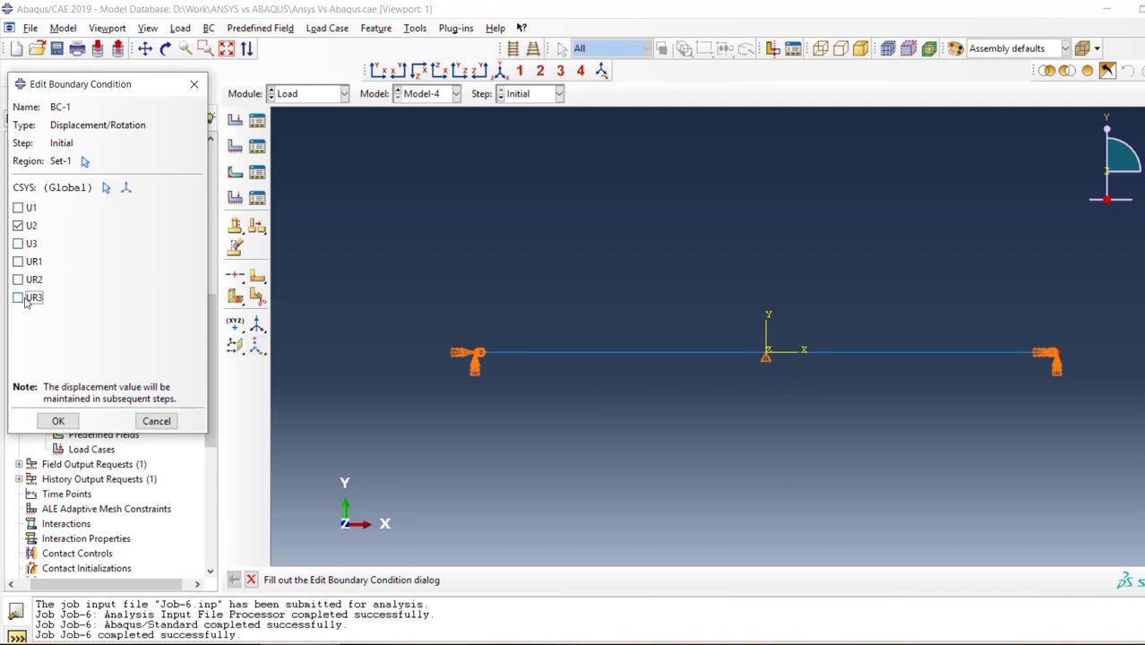
click(57, 420)
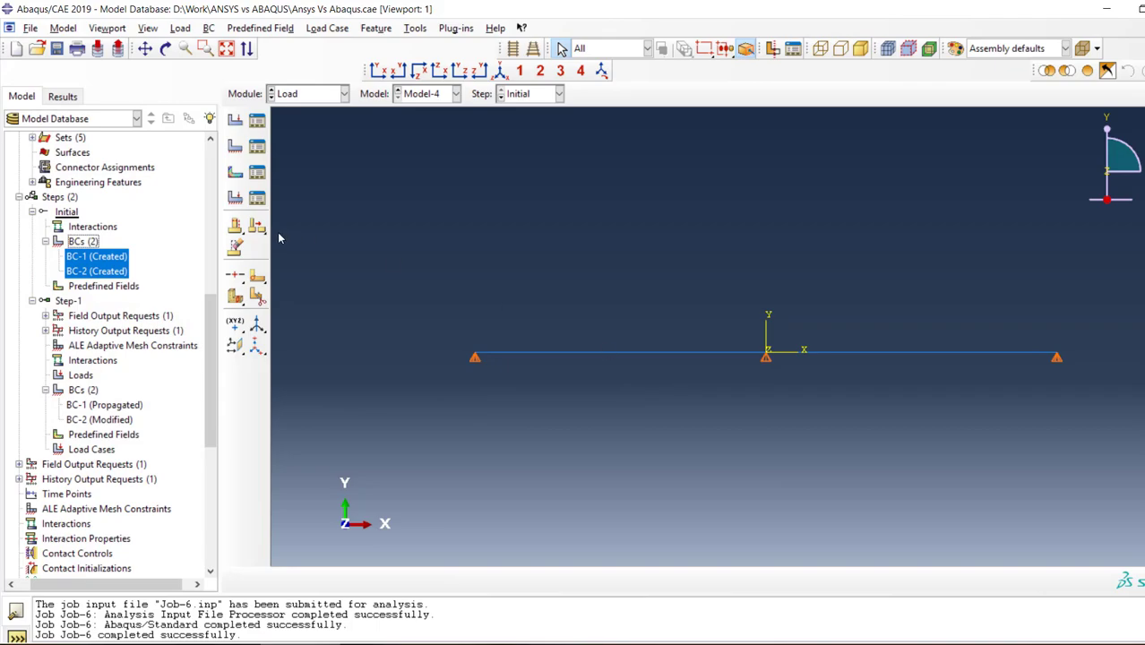
Step: Open Paint and draw a rectangular board resting on two circular supports
key(super+r)
key(Return)
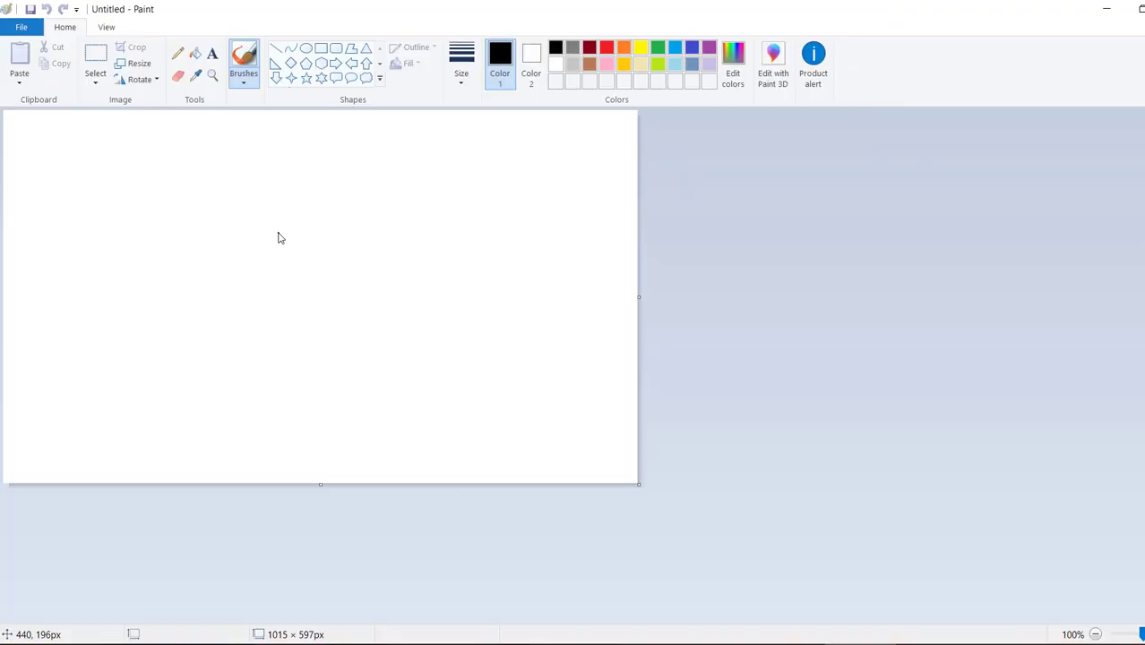
click(325, 51)
drag(180, 178, 573, 215)
click(306, 48)
drag(229, 215, 274, 270)
drag(504, 215, 548, 266)
click(565, 271)
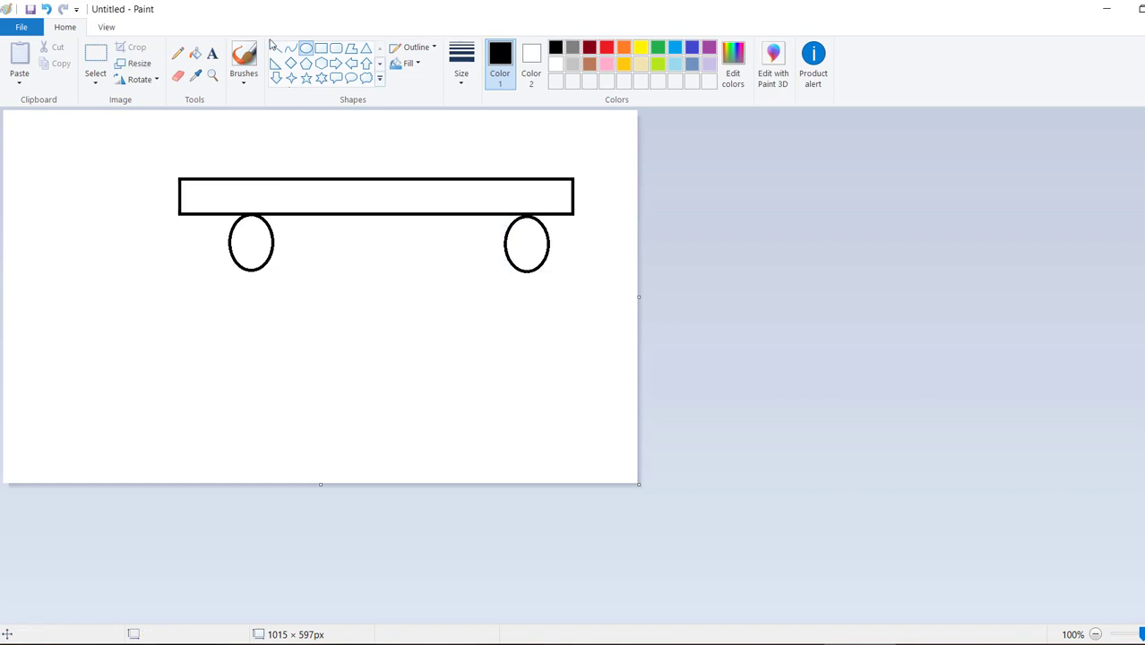
Step: Sketch black freehand figures at the left and right supports
click(244, 59)
drag(251, 224, 243, 304)
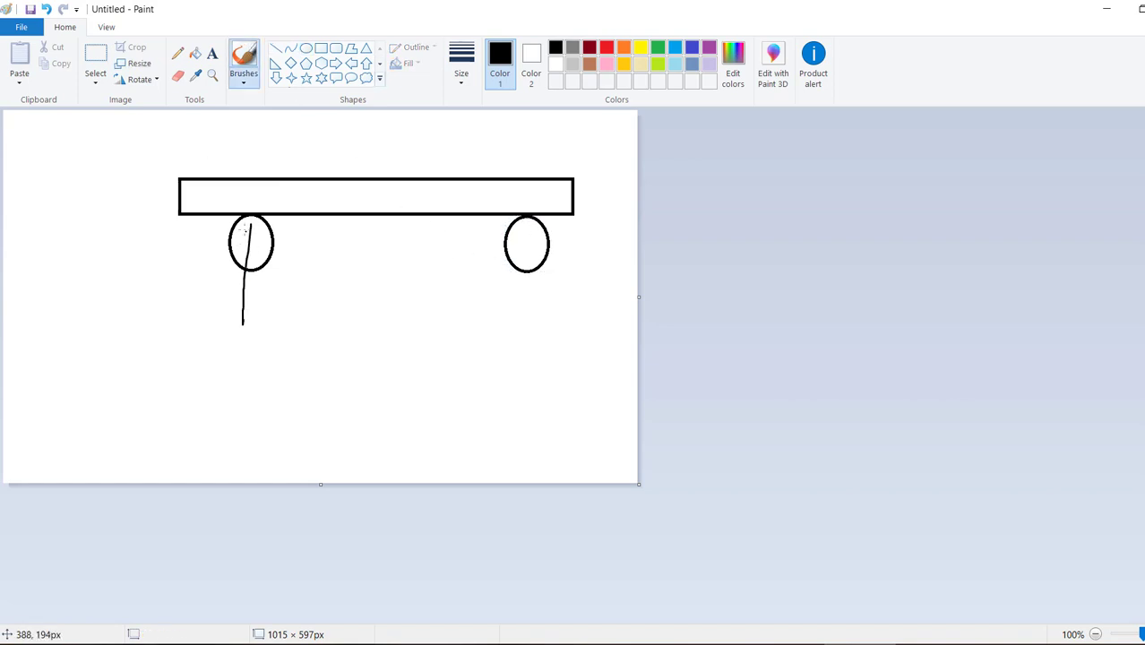
drag(242, 226, 215, 260)
mouse_move(528, 226)
mouse_down()
mouse_move(529, 308)
mouse_move(514, 248)
mouse_move(557, 258)
mouse_up()
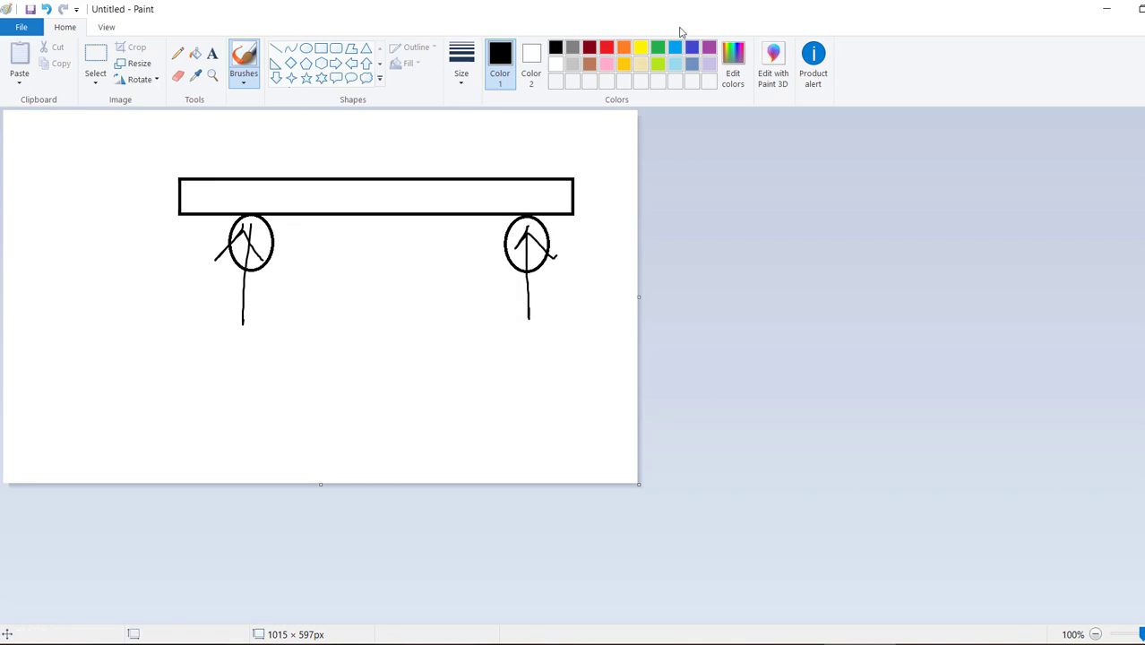
Step: Add red arrows, a bent deflection curve and a boxed '3-D 3-R' note, then return to Abaqus
click(607, 48)
drag(388, 168, 527, 169)
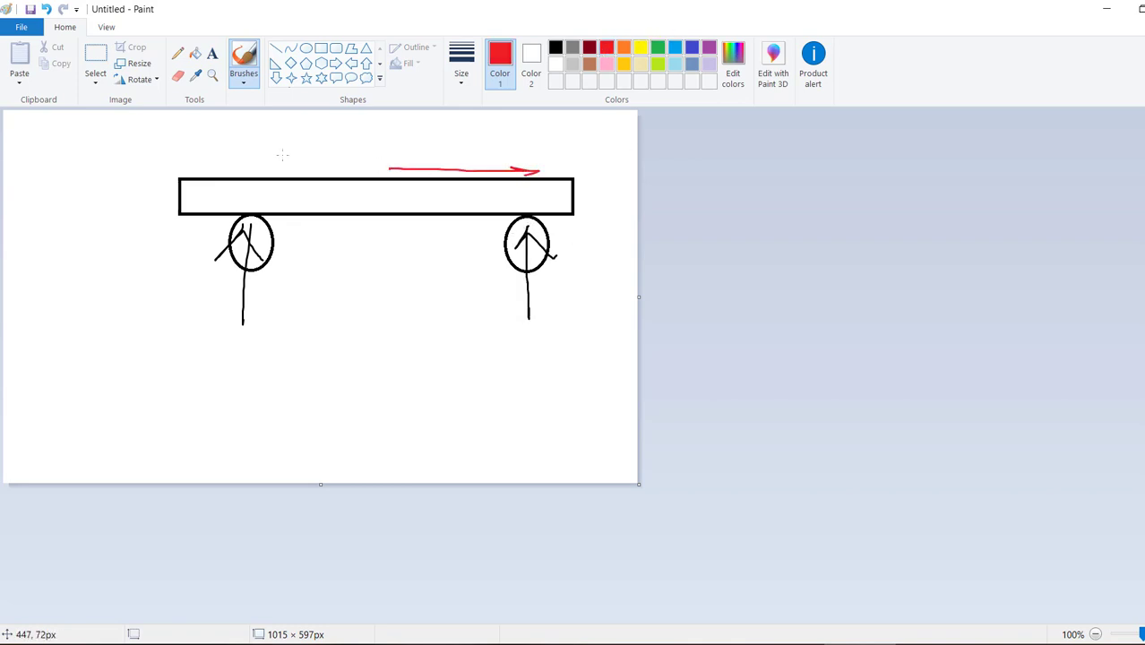
drag(220, 182, 285, 141)
mouse_move(258, 144)
mouse_down()
mouse_move(285, 140)
mouse_move(289, 153)
mouse_up()
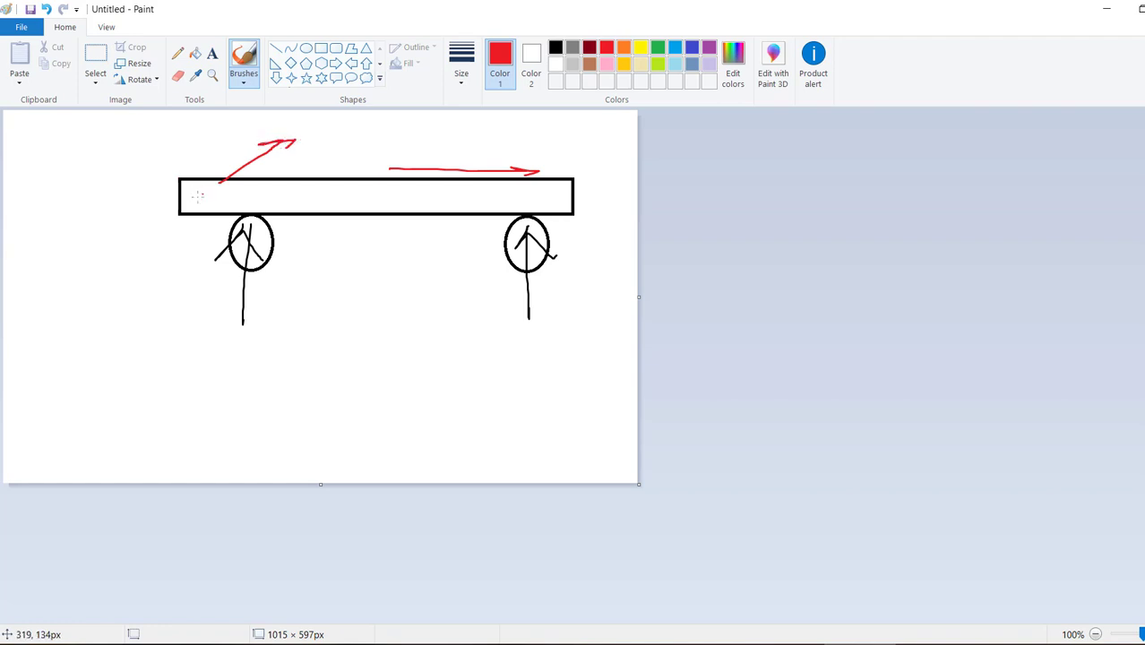
mouse_move(260, 191)
mouse_down()
mouse_move(394, 266)
mouse_move(491, 213)
mouse_up()
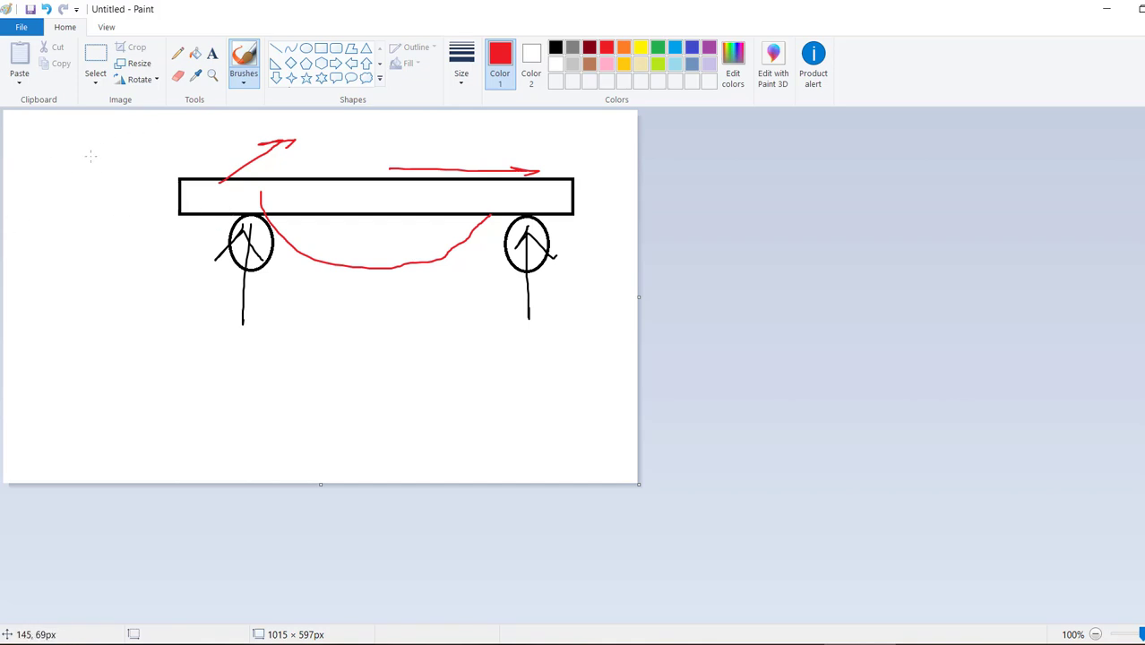
mouse_move(70, 168)
mouse_down()
mouse_move(102, 166)
mouse_move(119, 180)
mouse_up()
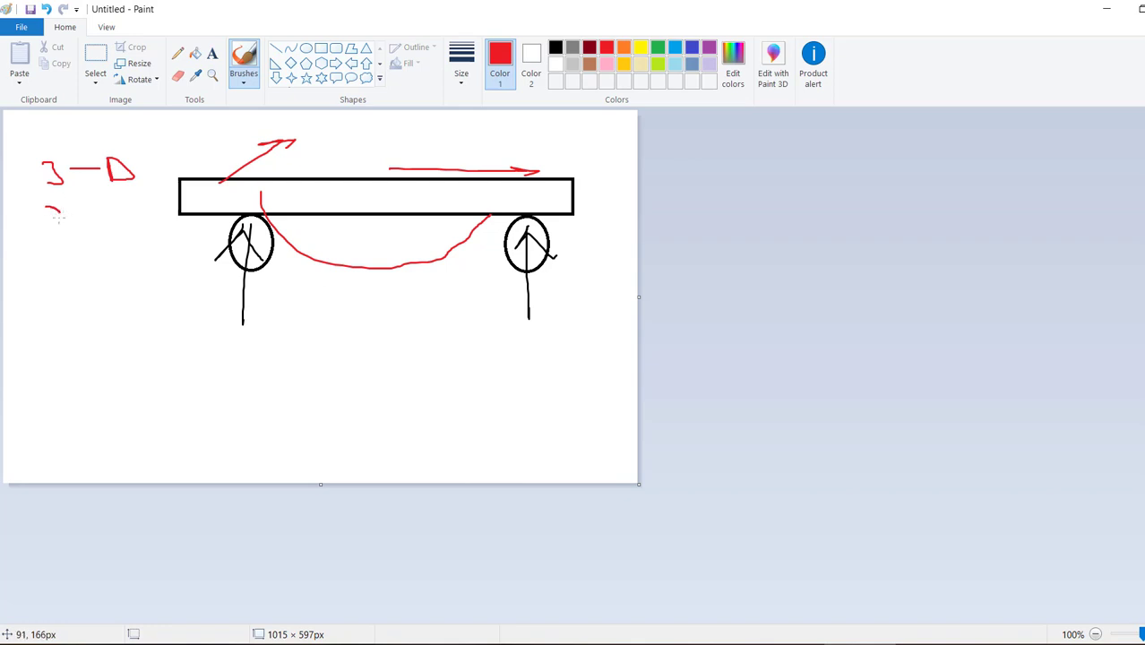
drag(51, 218, 44, 231)
drag(119, 207, 149, 251)
mouse_move(31, 264)
mouse_down()
mouse_move(170, 269)
mouse_move(154, 138)
mouse_move(21, 179)
mouse_move(39, 266)
mouse_up()
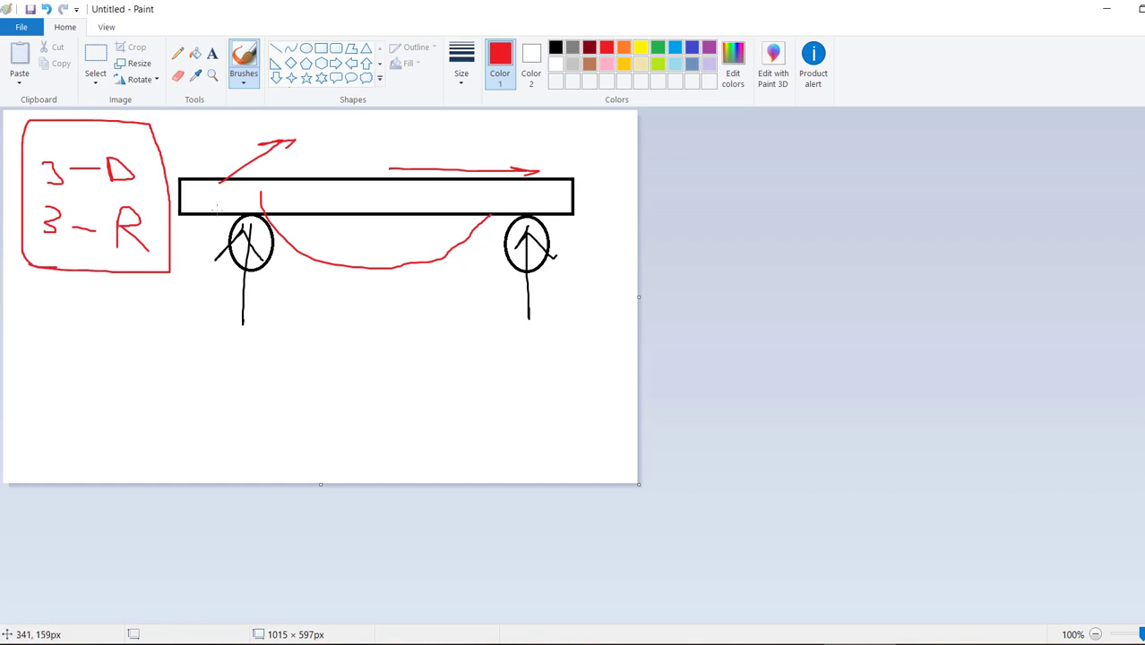
key(alt+Tab)
Step: Review BC-1 and BC-2 in the Initial step and Step-1 without changing them
double_click(100, 257)
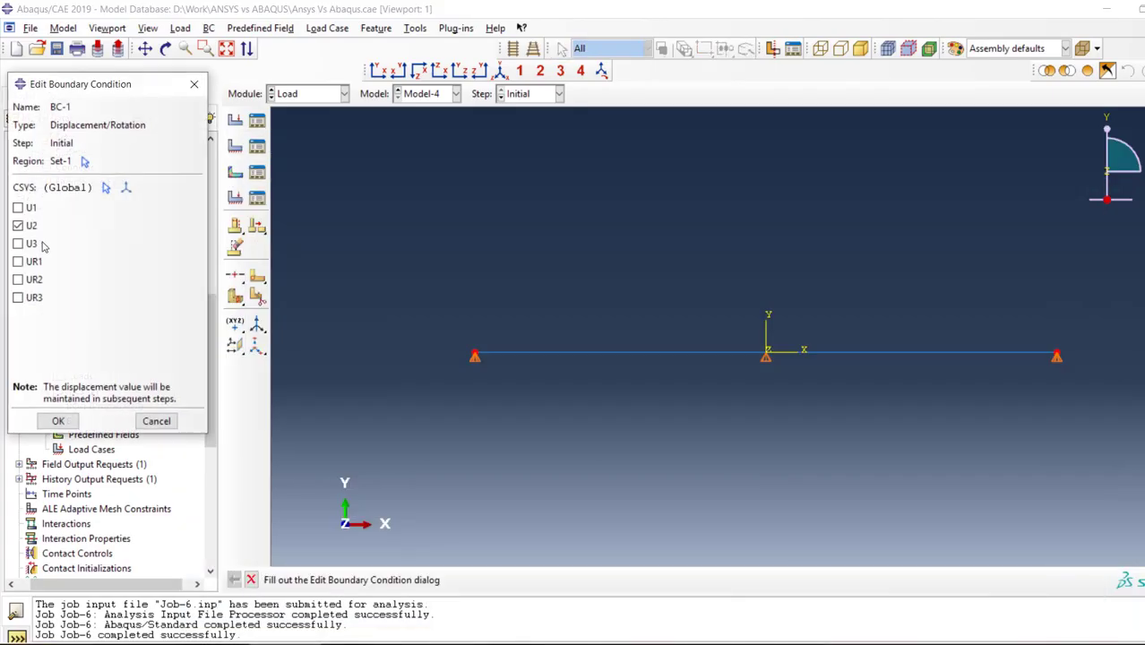
click(58, 421)
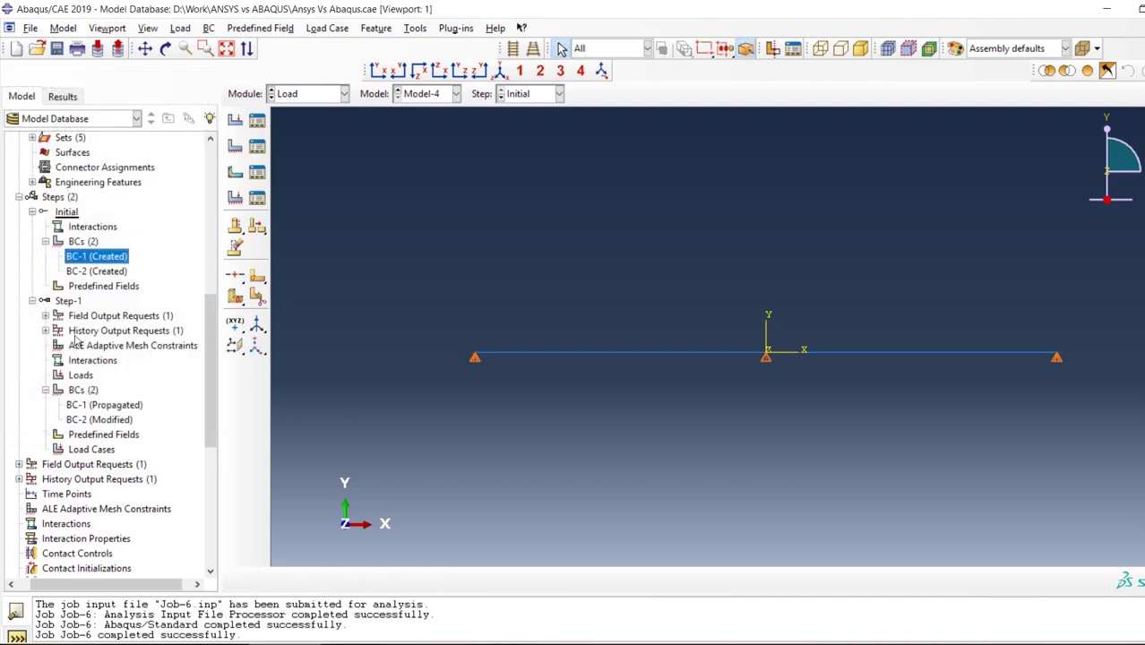
double_click(94, 270)
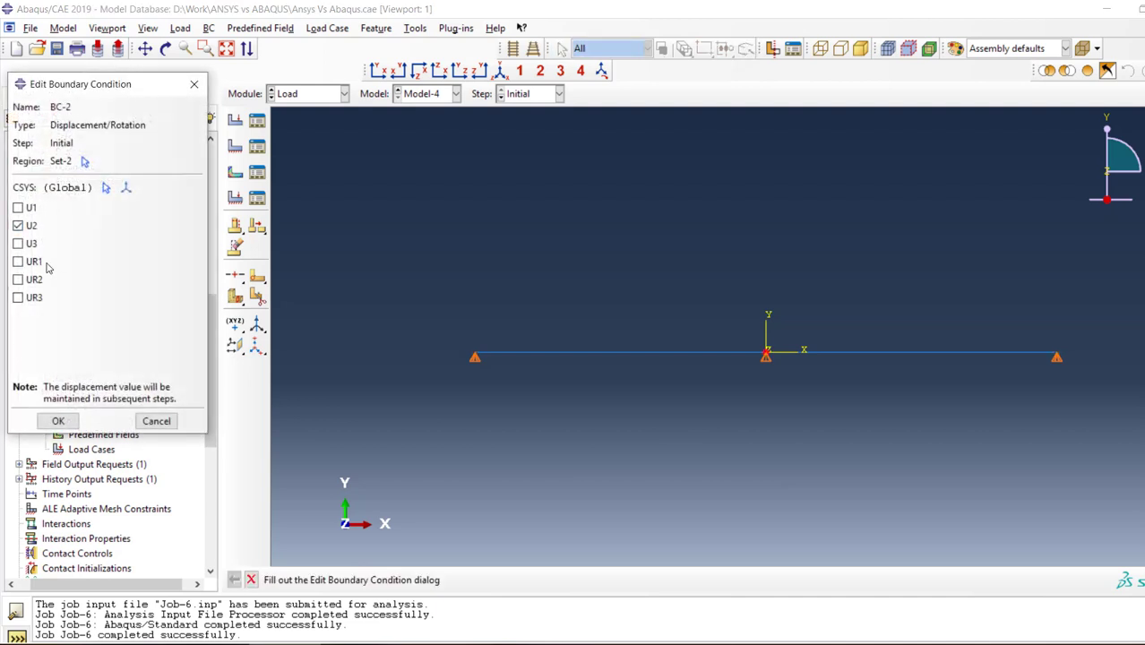
click(142, 420)
double_click(94, 405)
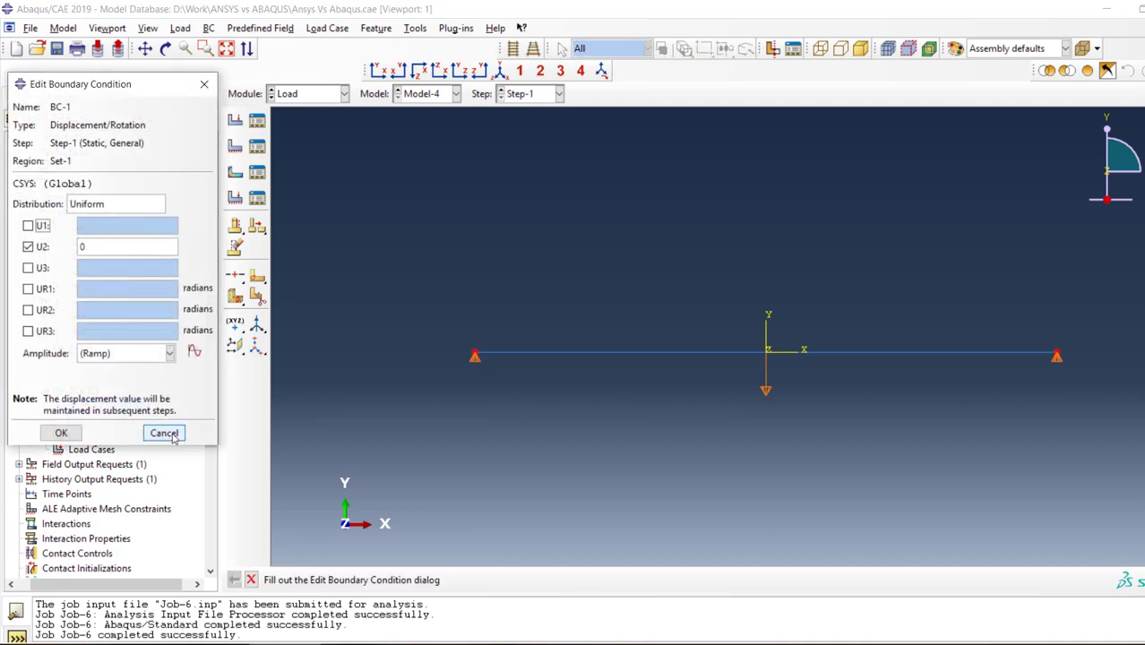
click(164, 432)
double_click(90, 418)
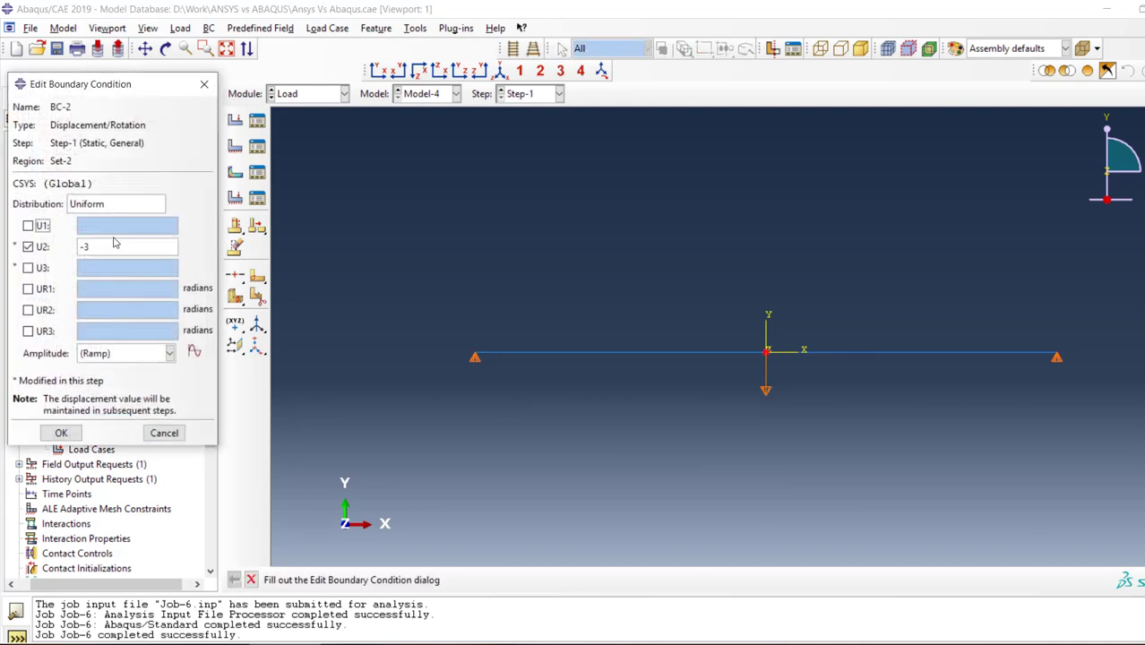
click(164, 433)
Step: Resubmit Job-6, allowing its previous results to be overwritten
scroll(89, 537, down, 7)
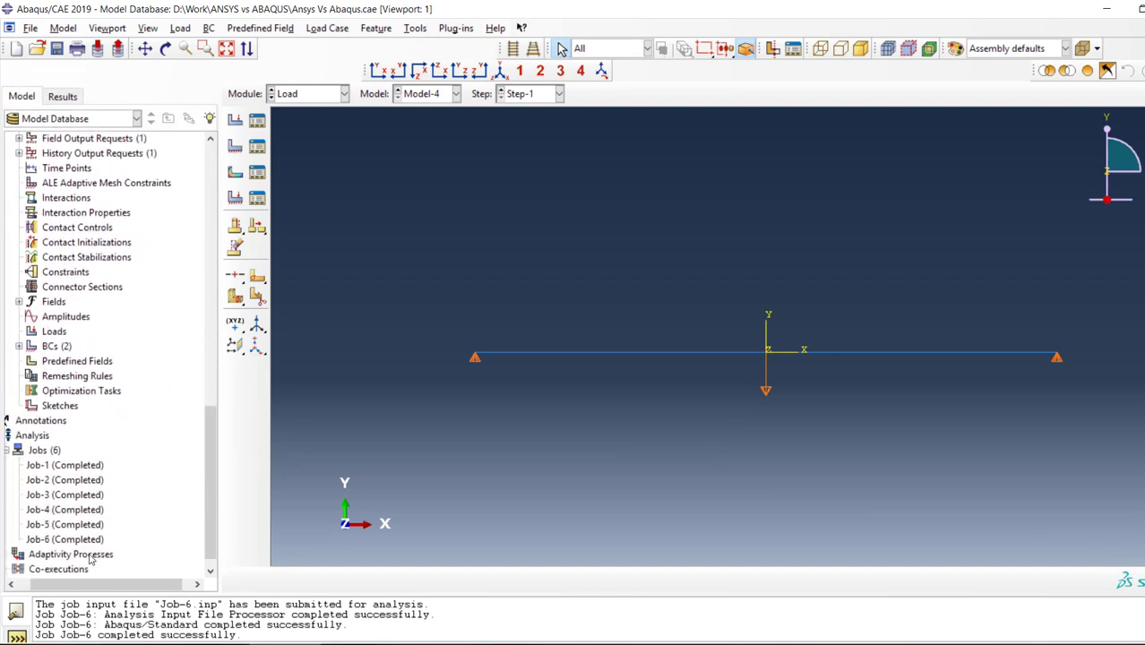
right_click(86, 528)
click(128, 552)
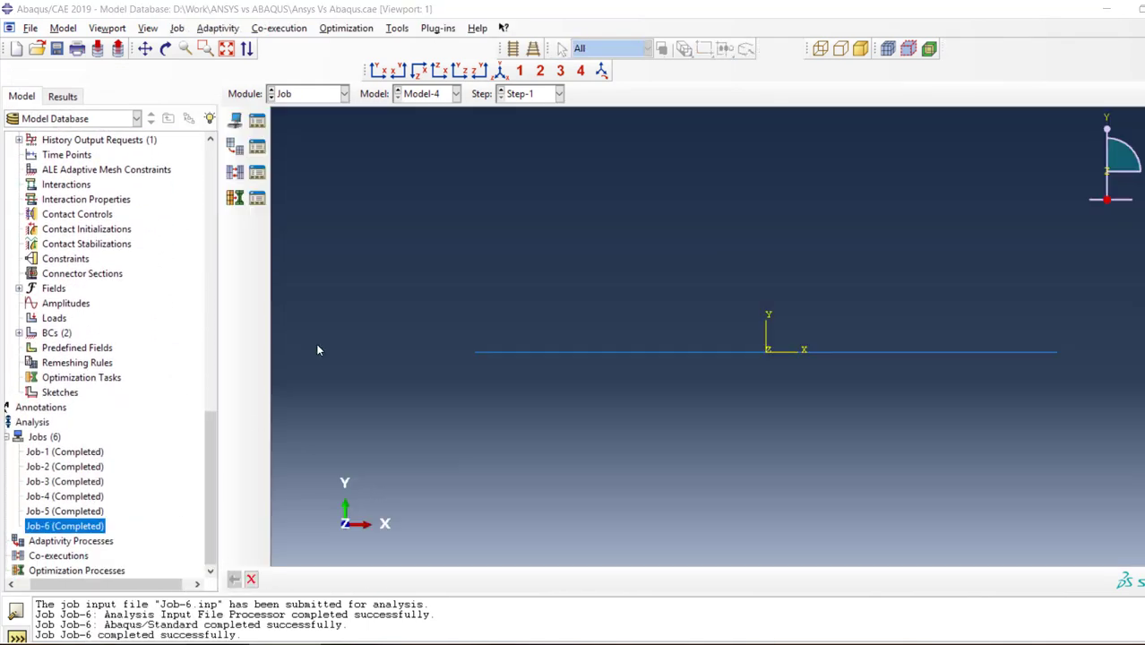
click(52, 350)
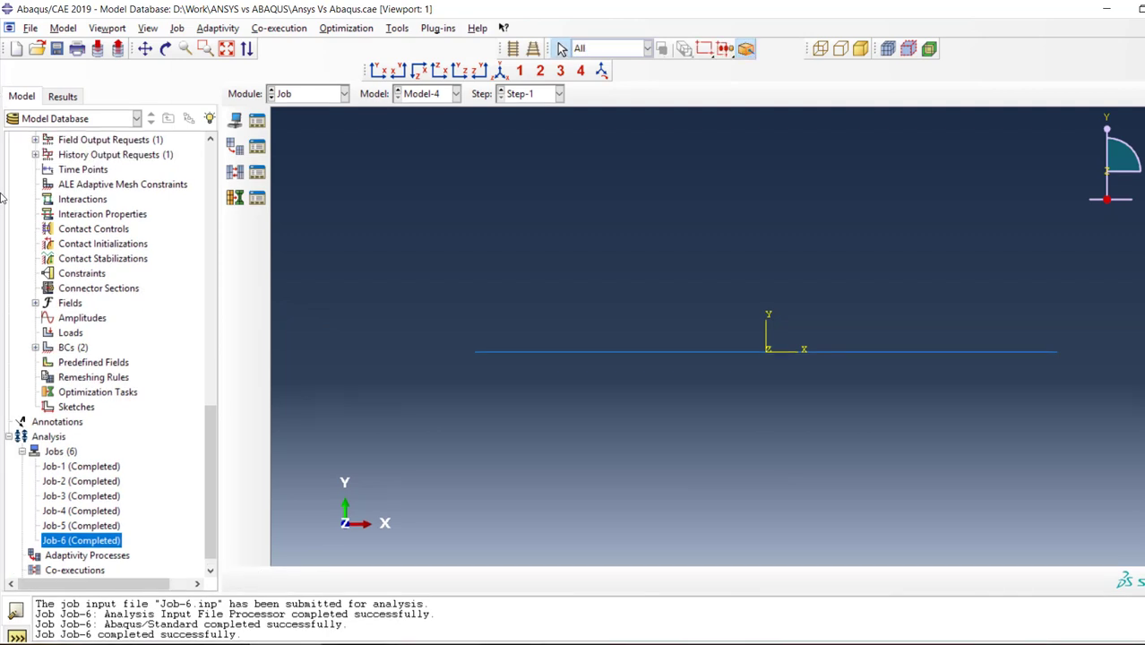
Step: Plot Job-6 Mises stress on the deformed board (peak 1546.135) and compare against the problem image
right_click(106, 541)
click(139, 602)
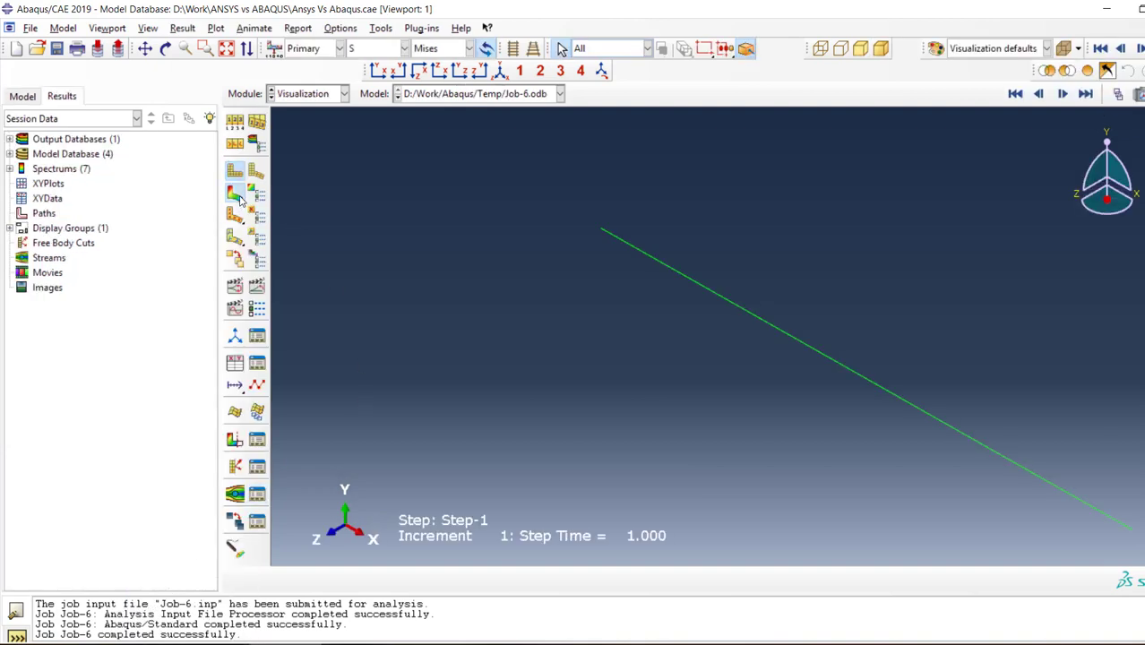
click(235, 194)
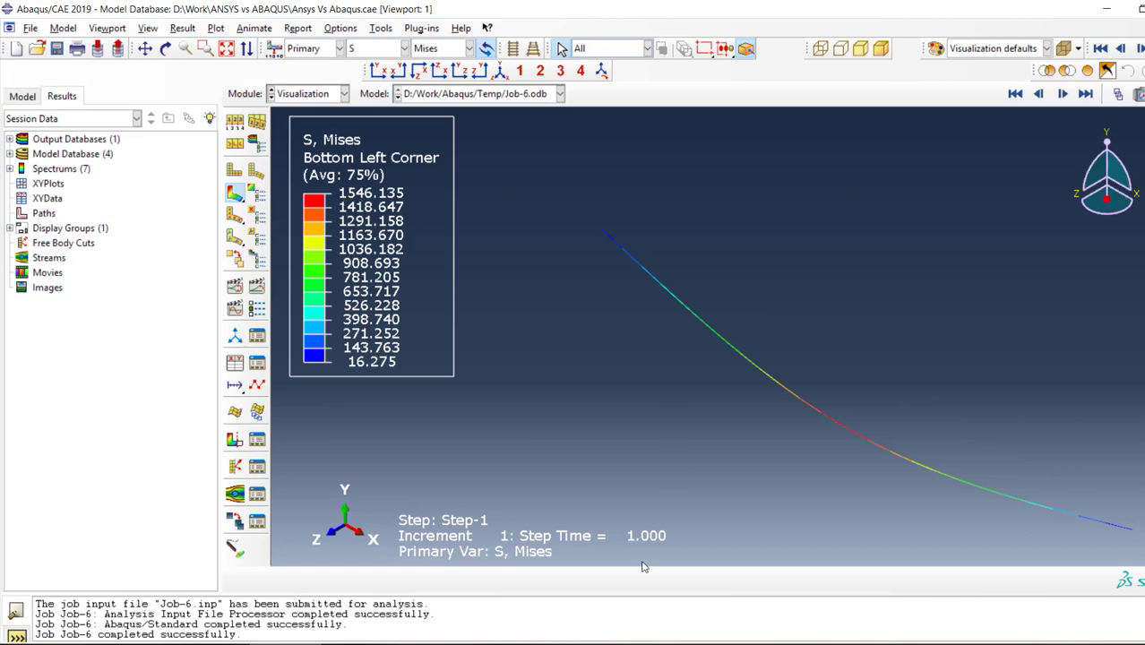
key(alt+Tab)
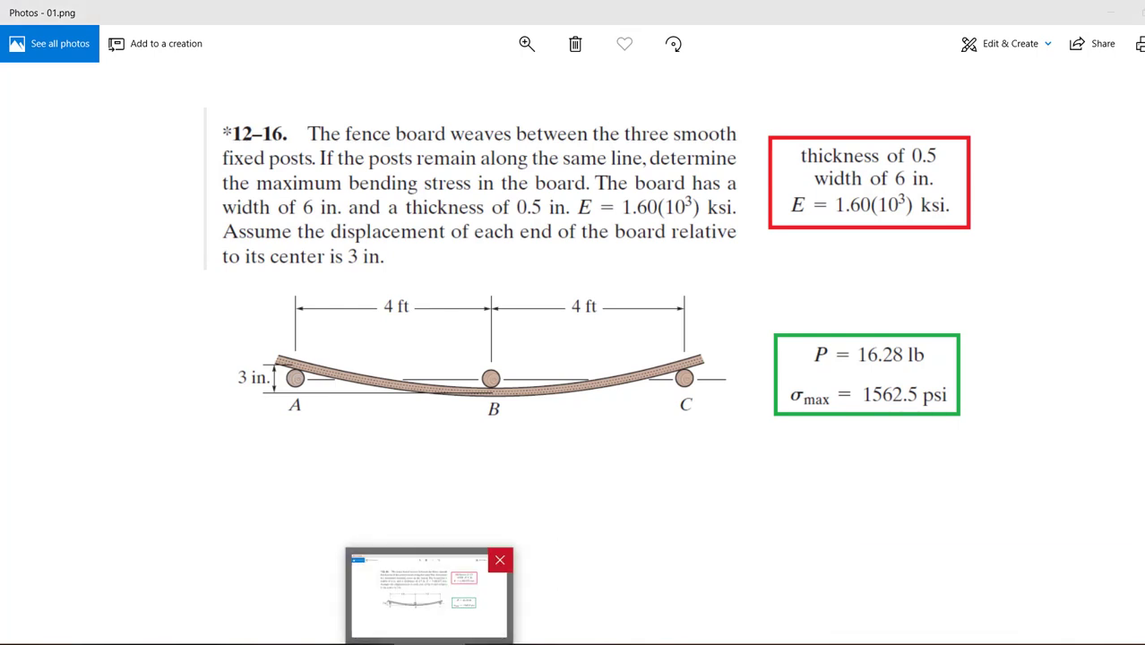
click(454, 631)
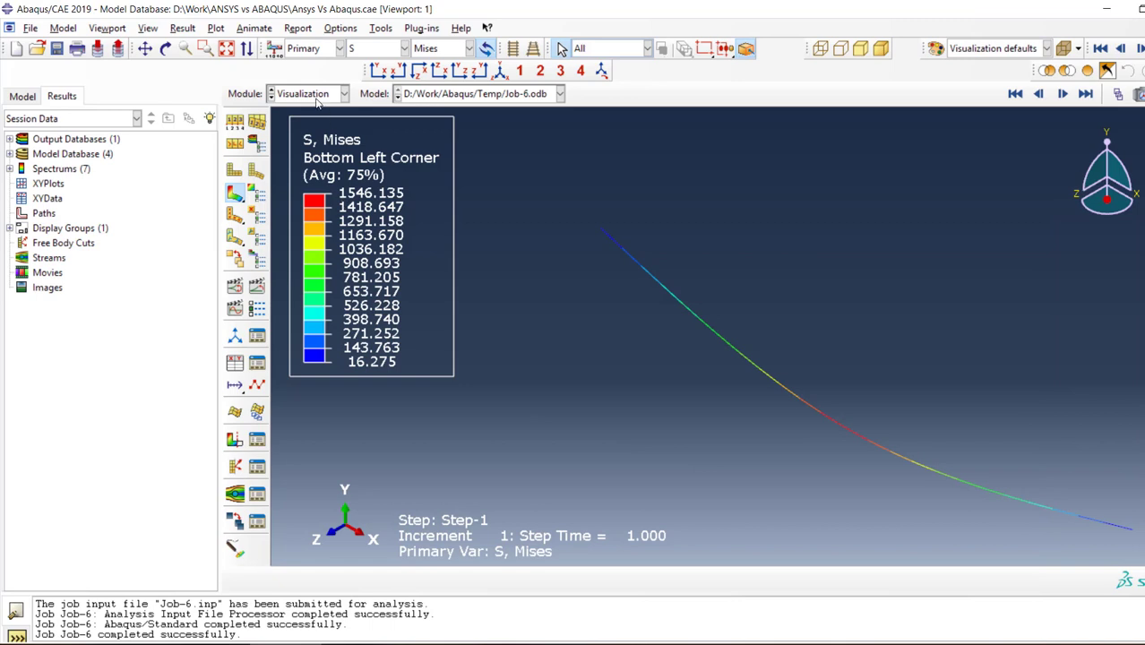
Step: Remesh Part-3 in the Mesh module with a 0.01 global seed size
click(306, 94)
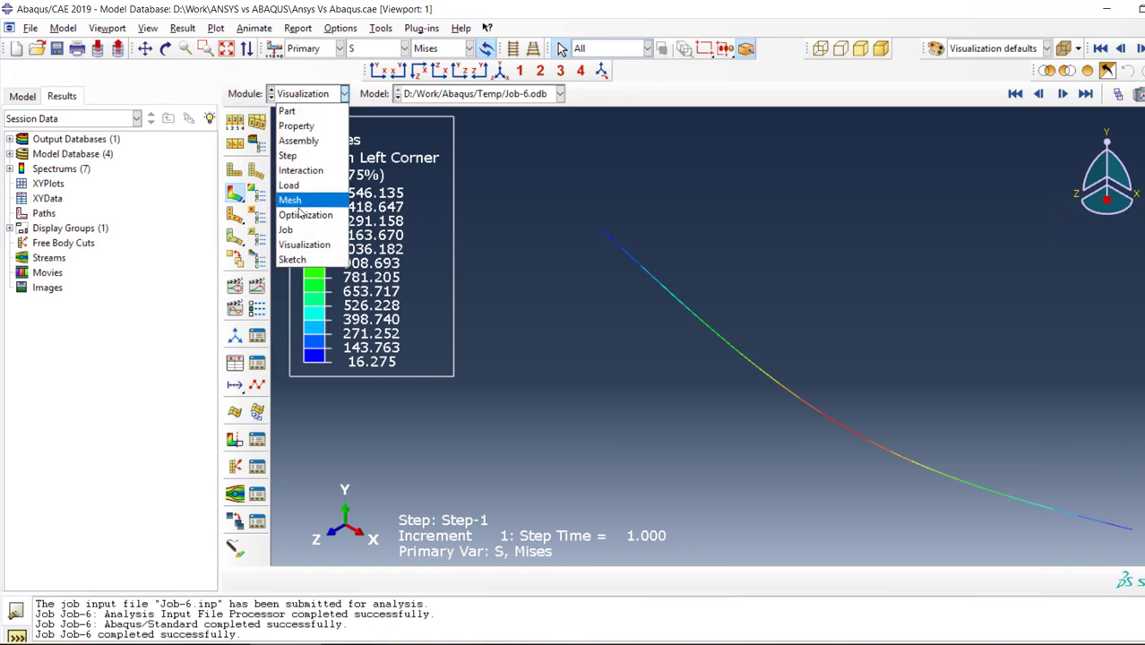
click(296, 201)
click(236, 120)
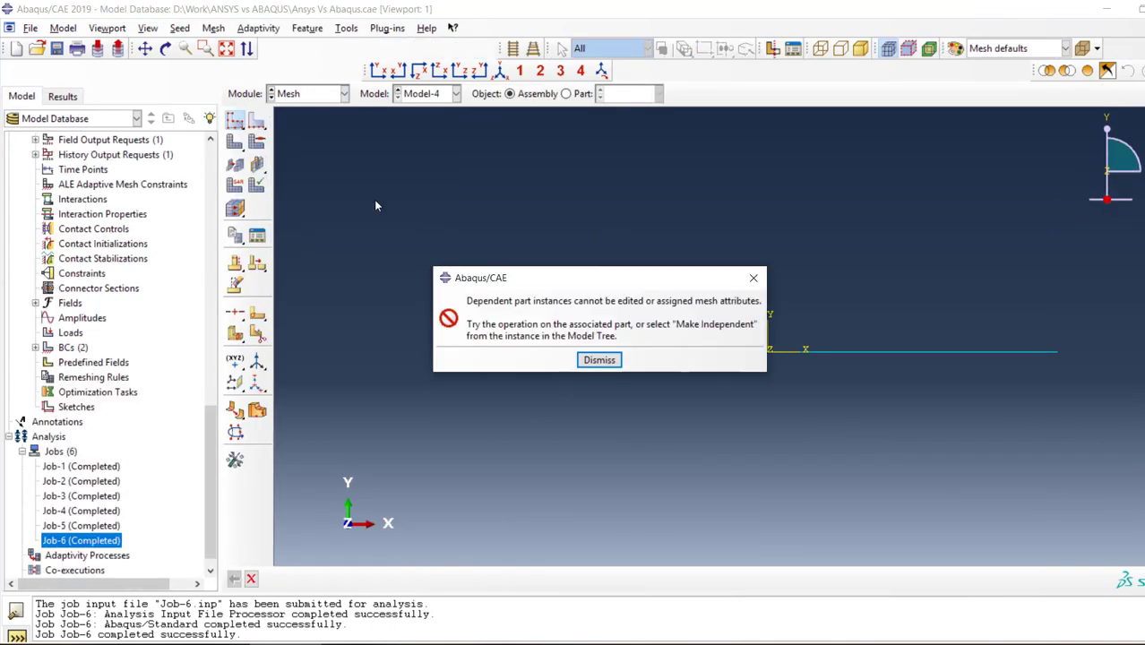
click(600, 360)
click(567, 93)
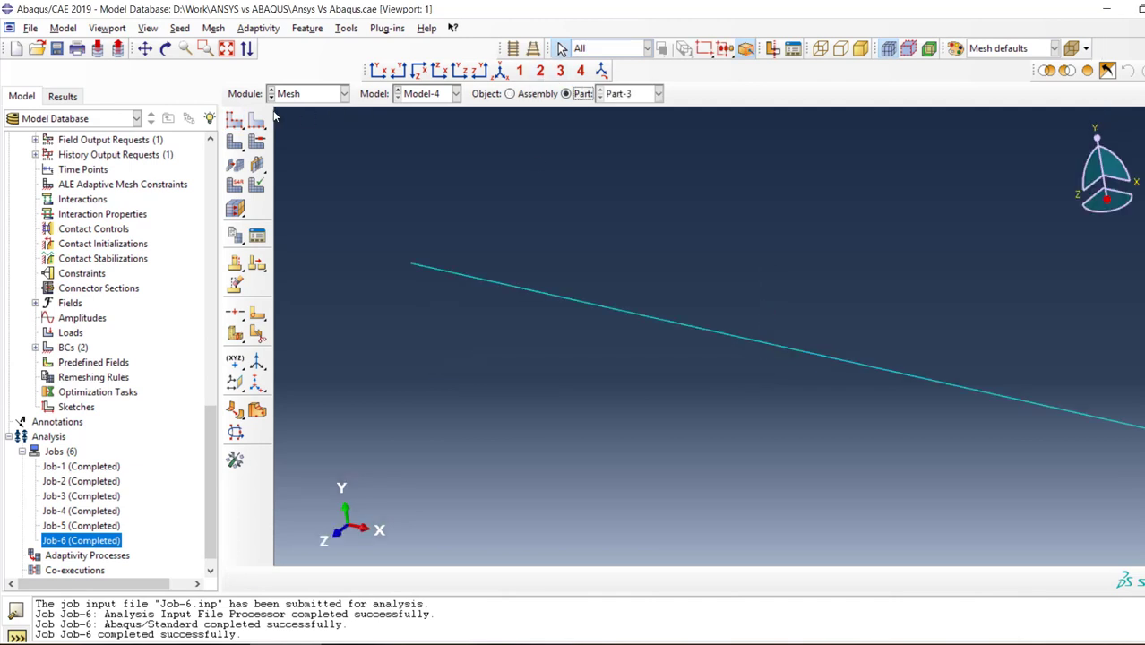
click(233, 119)
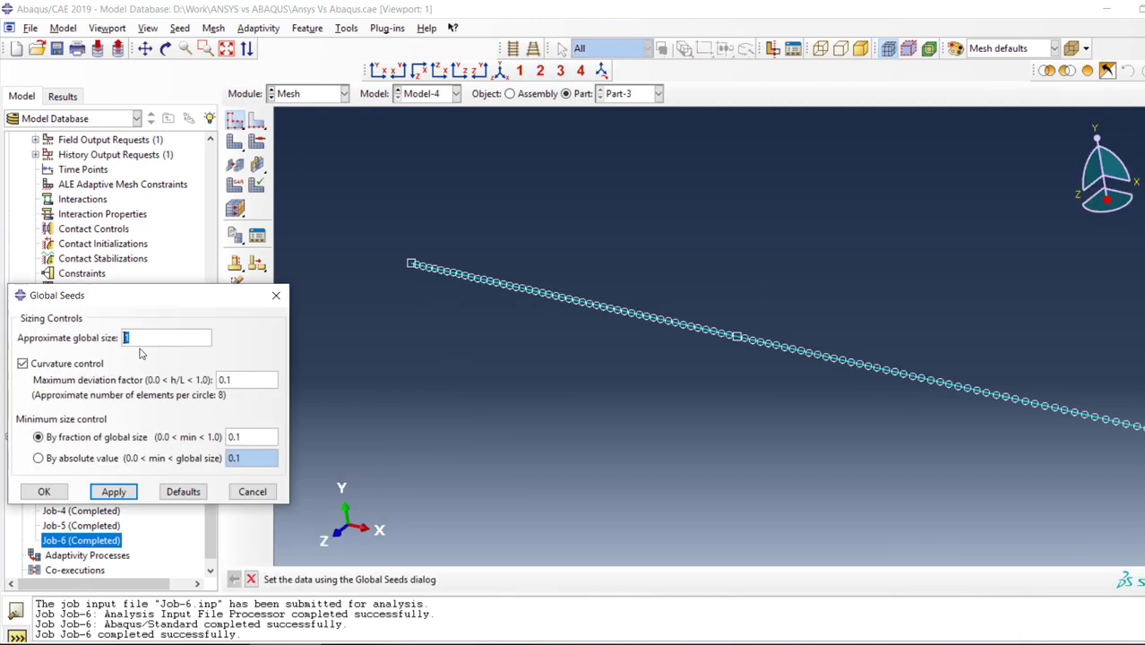
text(0.01)
key(Return)
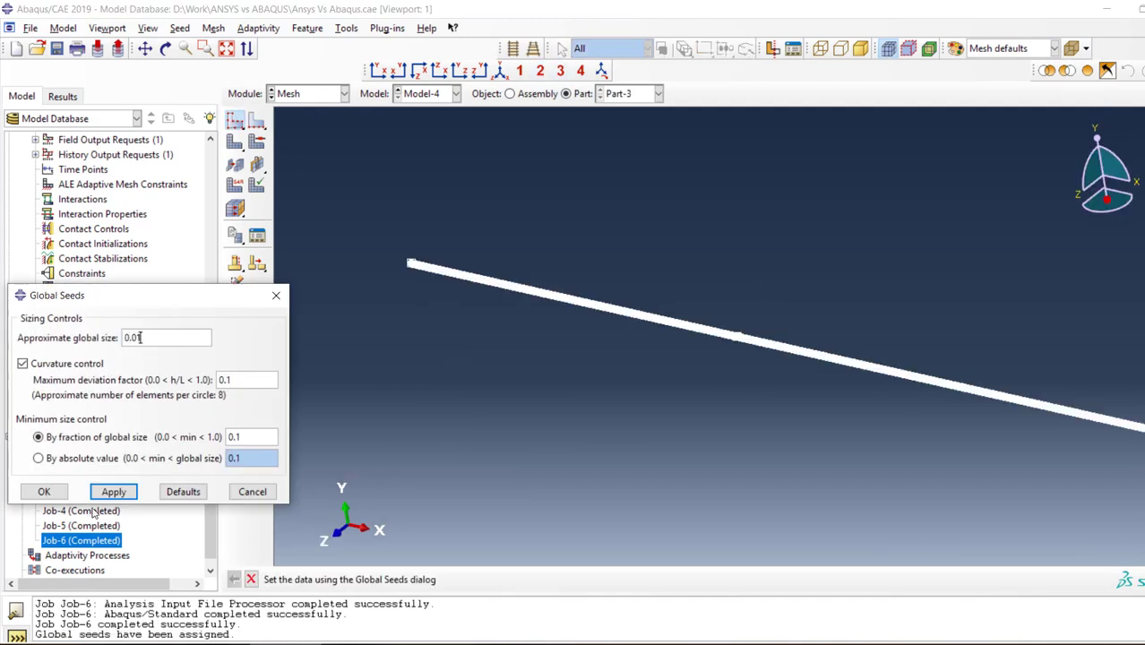
click(45, 492)
click(234, 141)
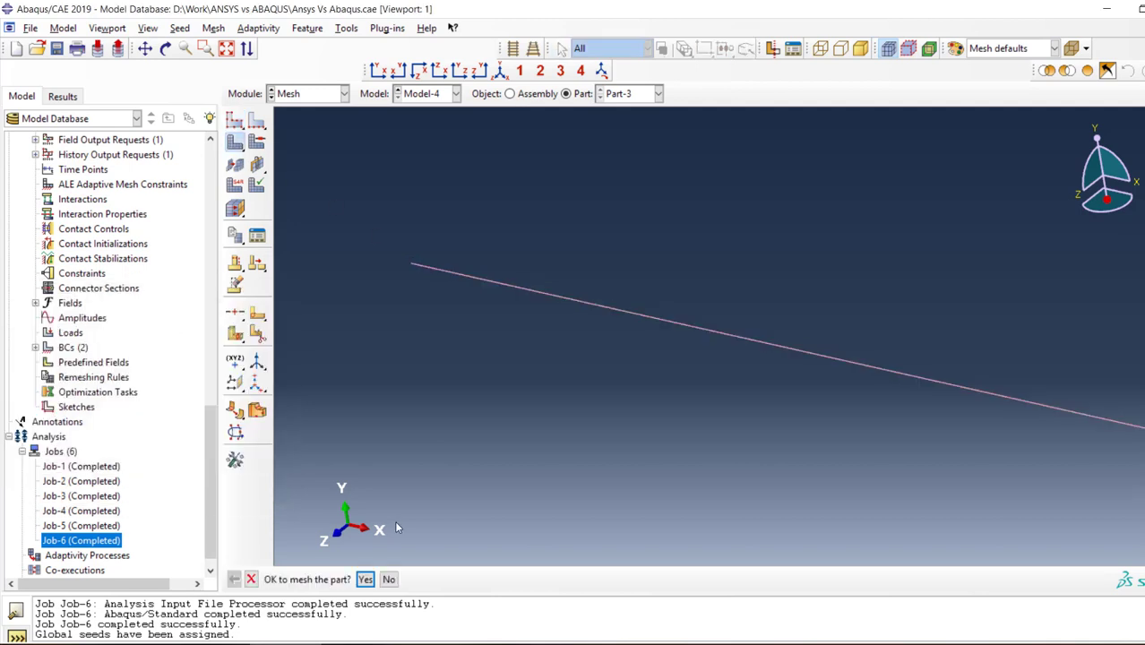
click(365, 580)
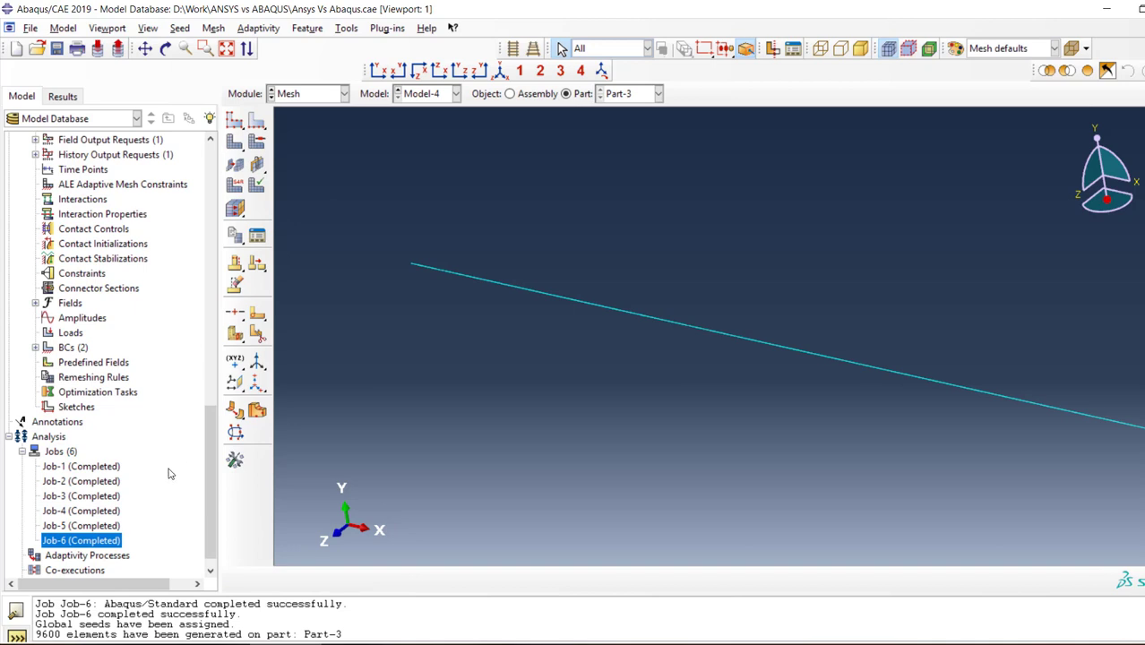
Step: Resubmit Job-6 and plot Mises stress contours on the deformed beam, peaking at 1562.208
right_click(109, 544)
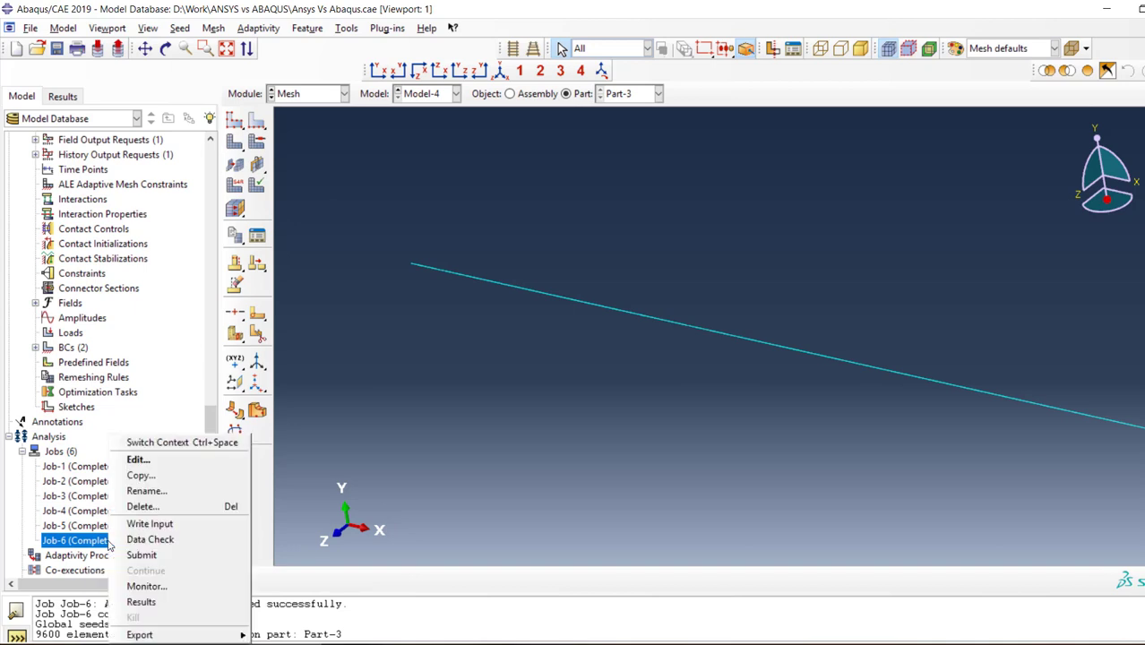
click(176, 559)
right_click(89, 544)
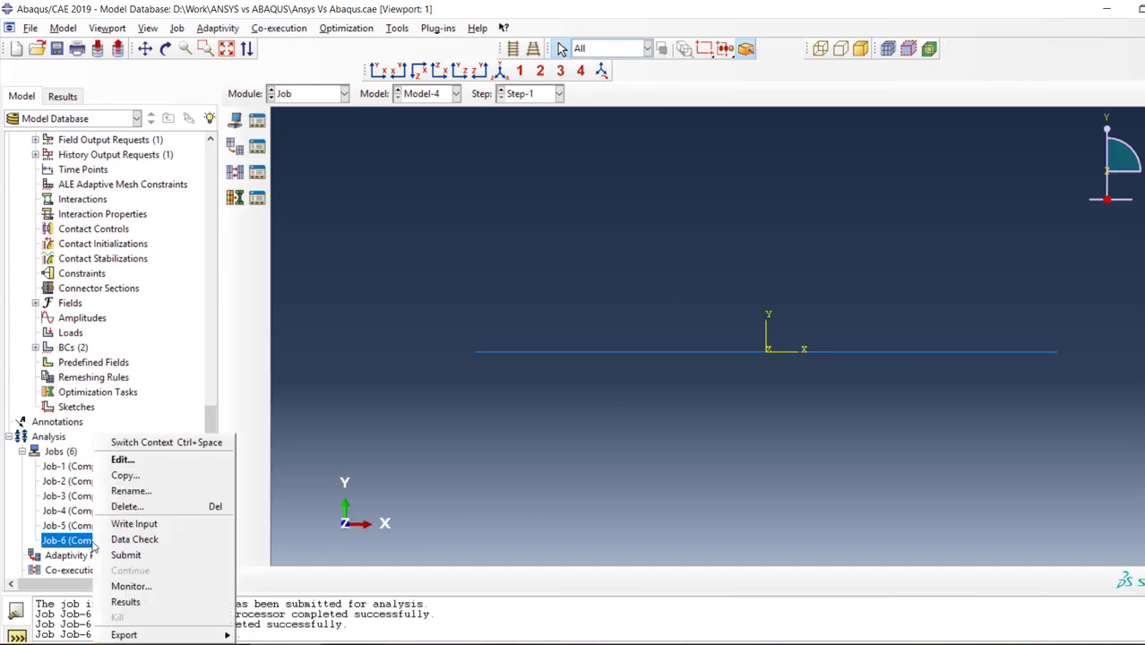
click(123, 604)
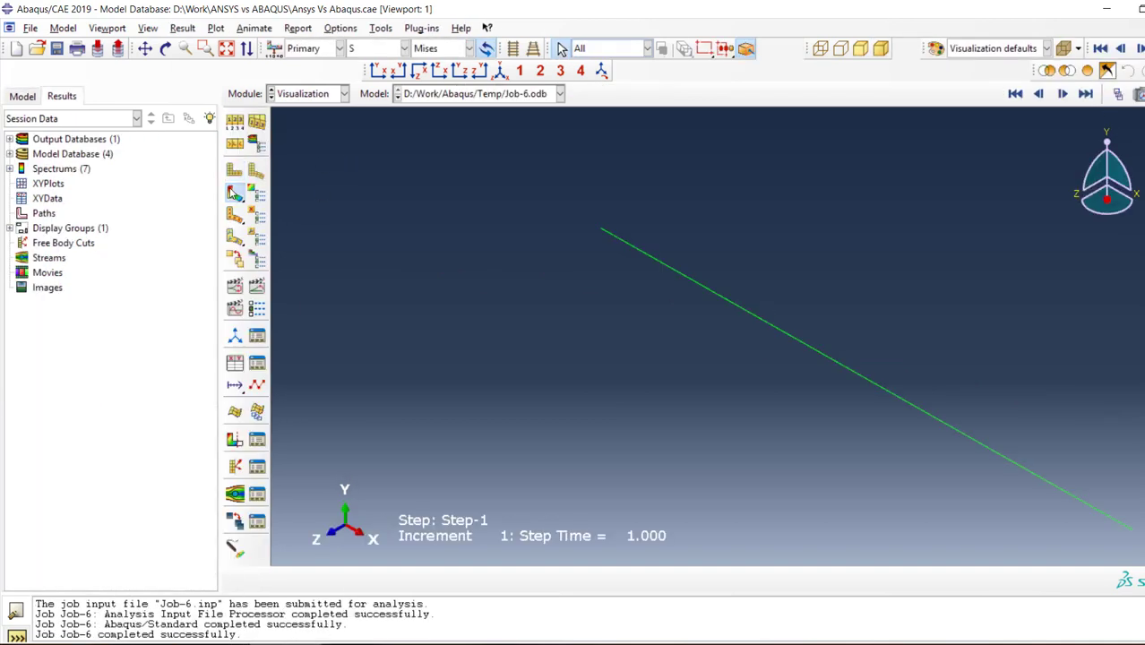
click(233, 192)
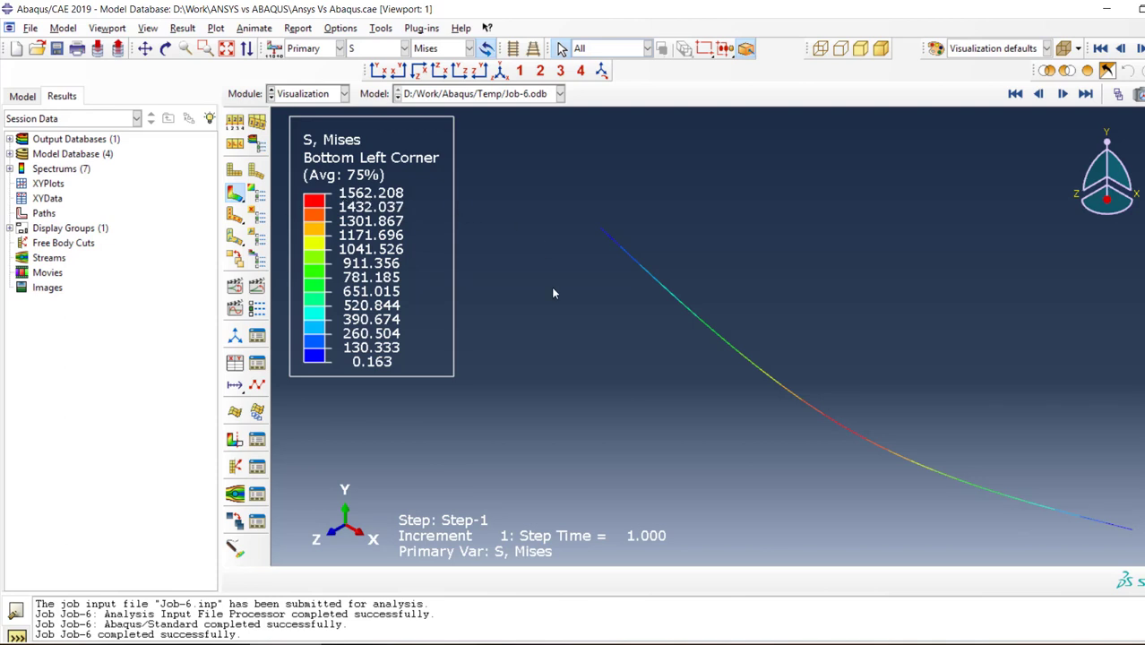
Step: Bring up the problem statement image and enlarge it to compare values
key(alt+Tab)
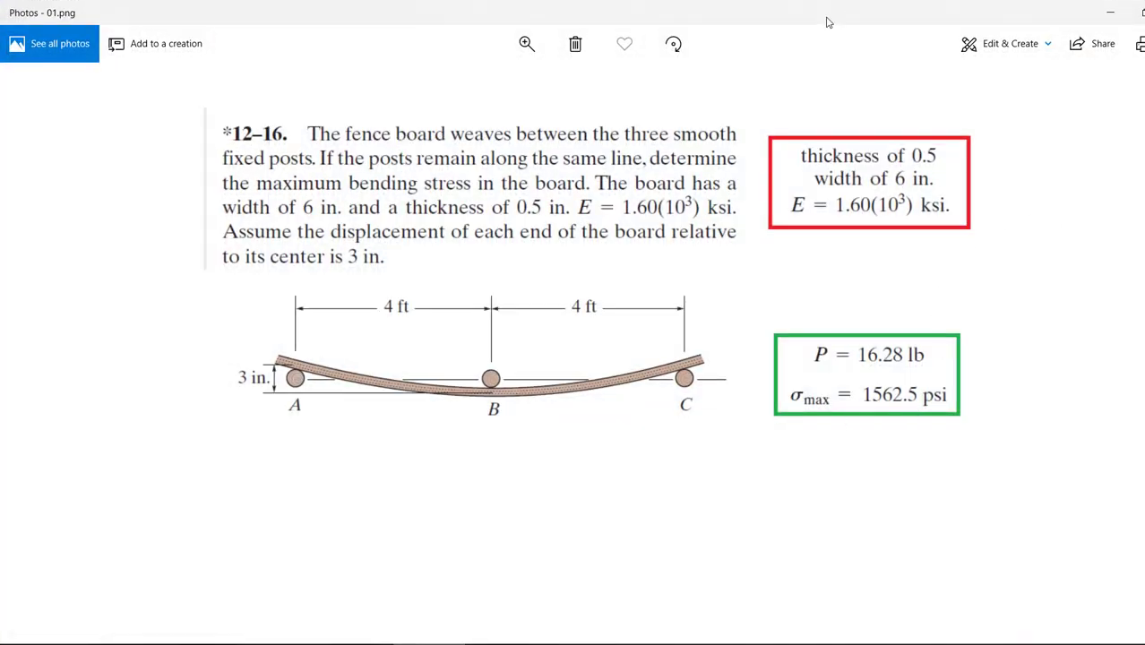
drag(829, 22, 795, 303)
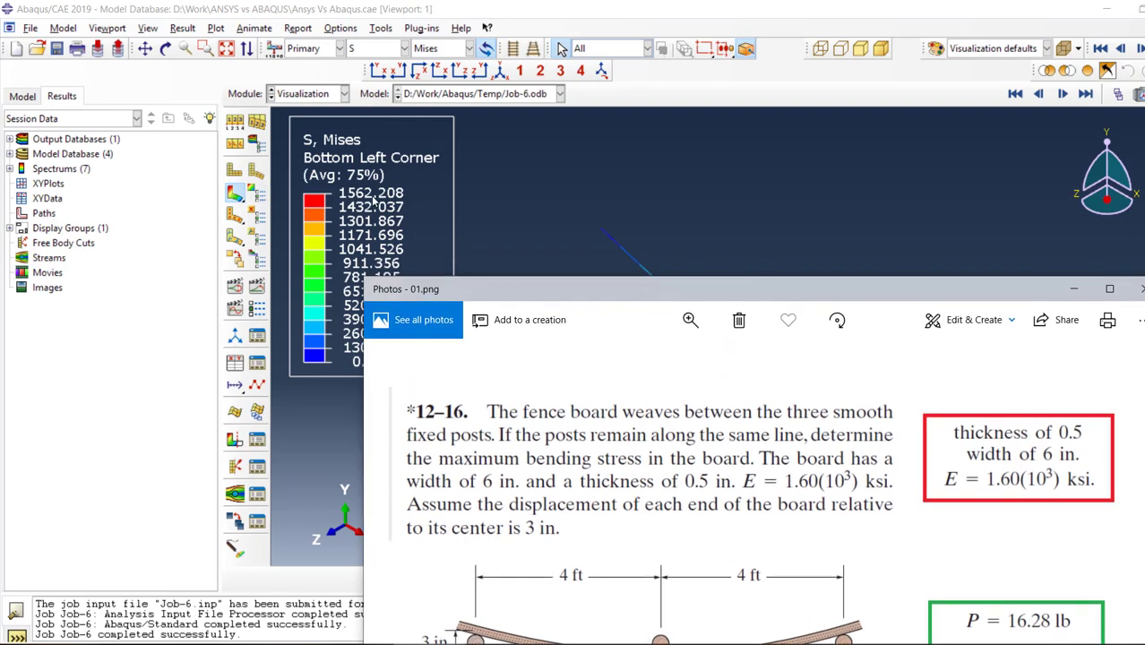
drag(637, 292, 578, 160)
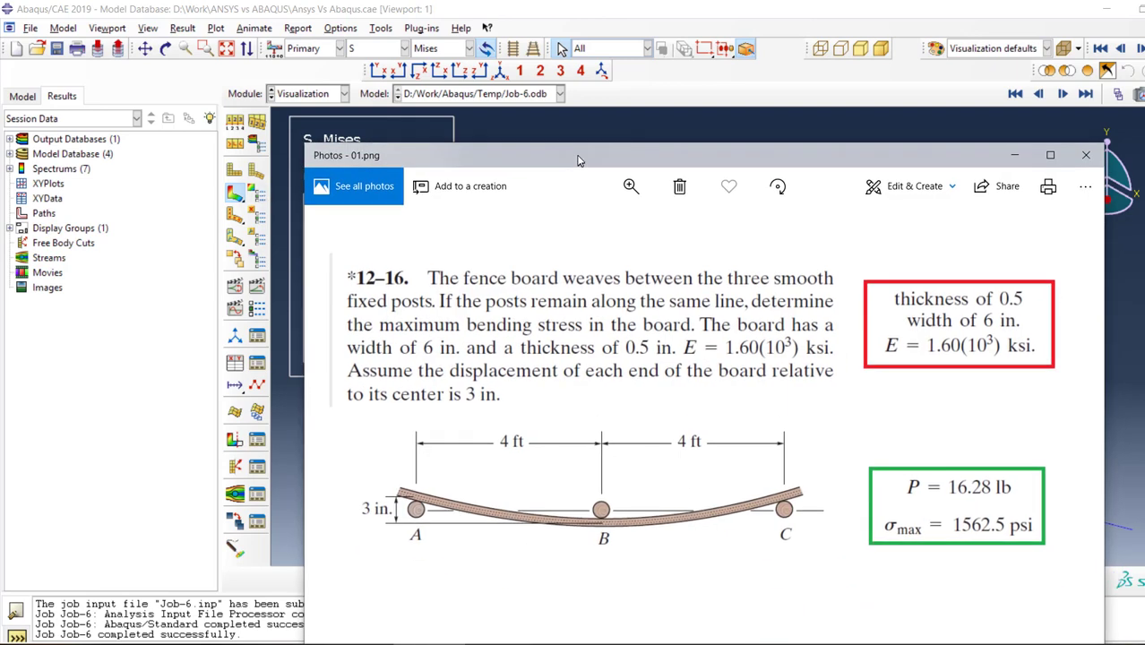
double_click(578, 160)
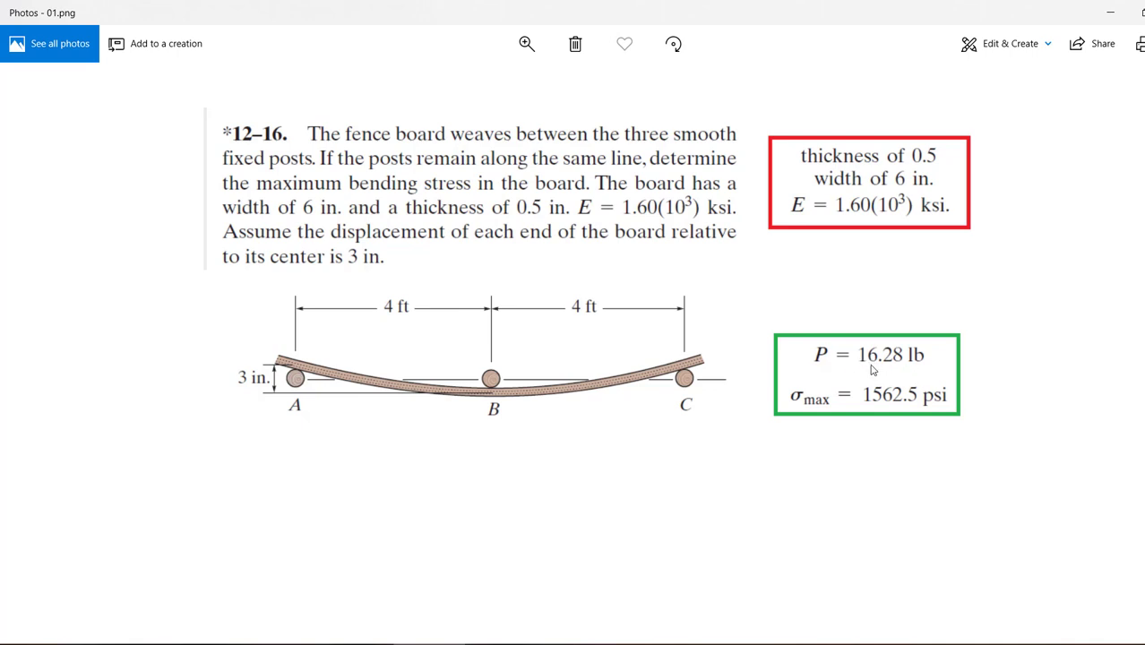
Step: Hide the image and switch the contour field output from S to reaction force RF
click(1111, 13)
click(360, 52)
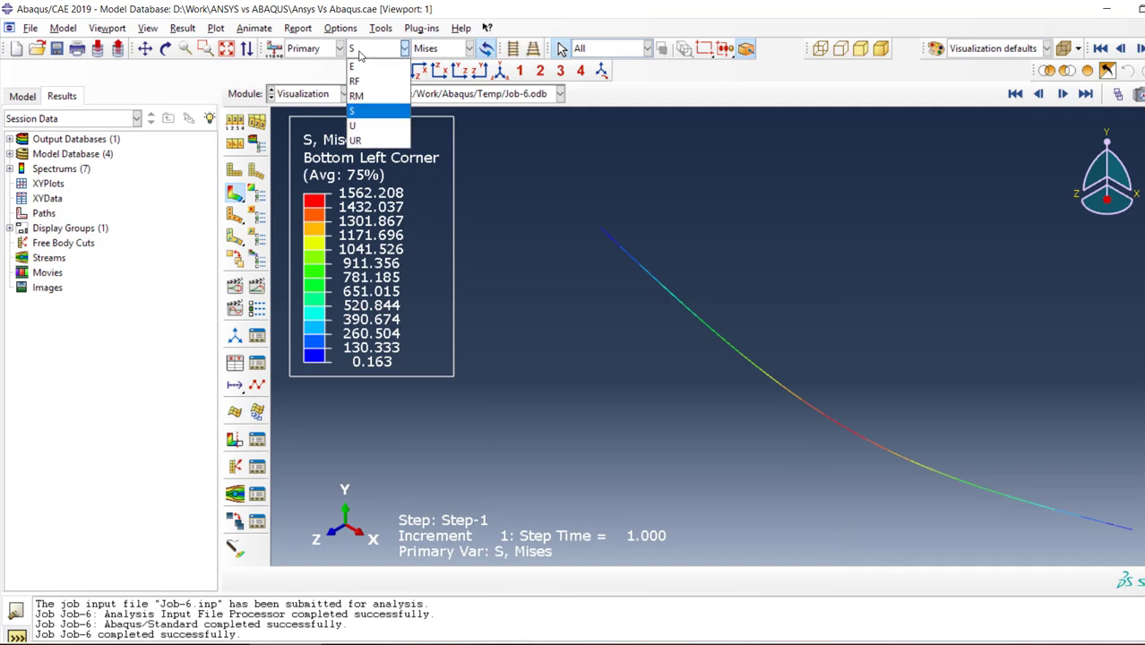
click(360, 81)
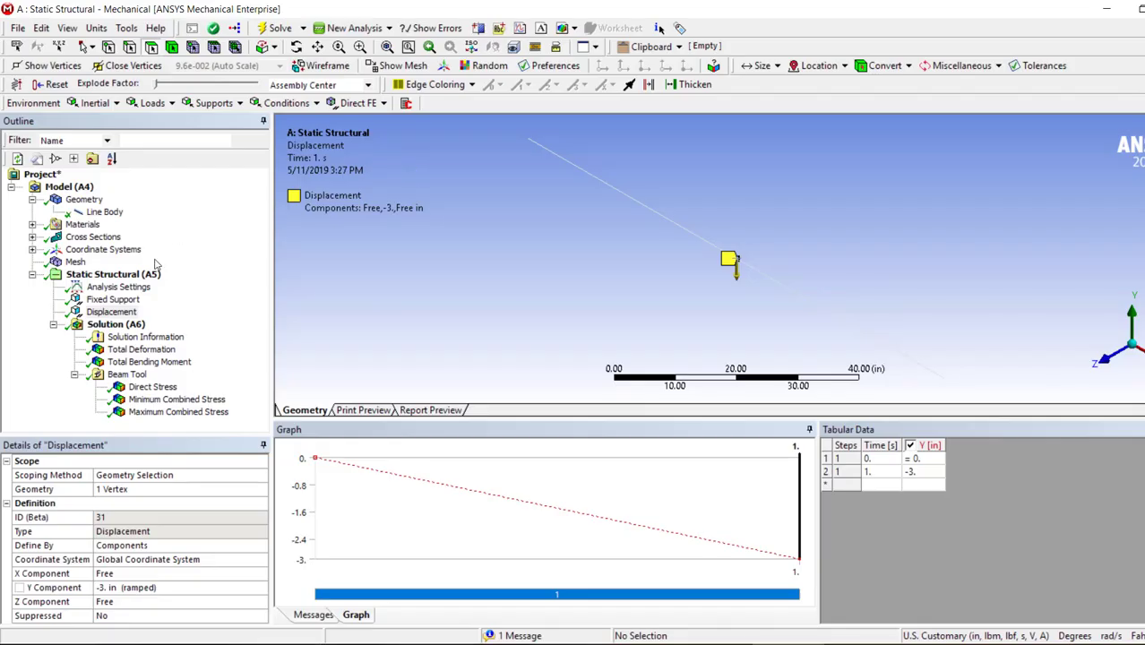
Step: Delete the Fixed Support boundary condition
click(100, 300)
right_click(109, 299)
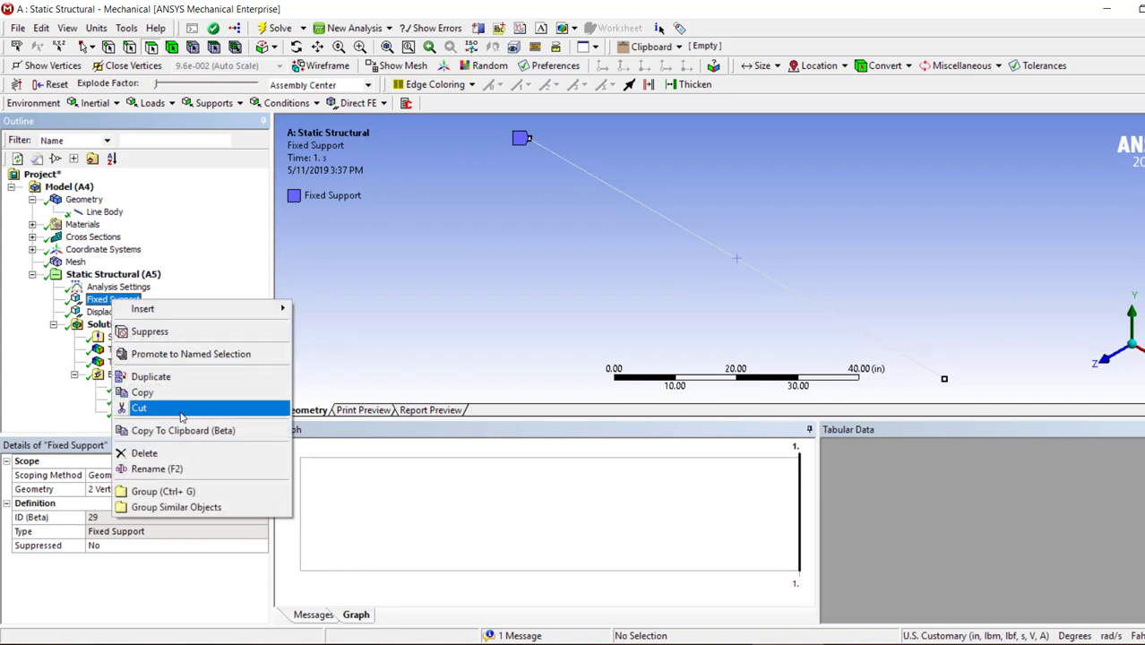
click(164, 454)
click(603, 385)
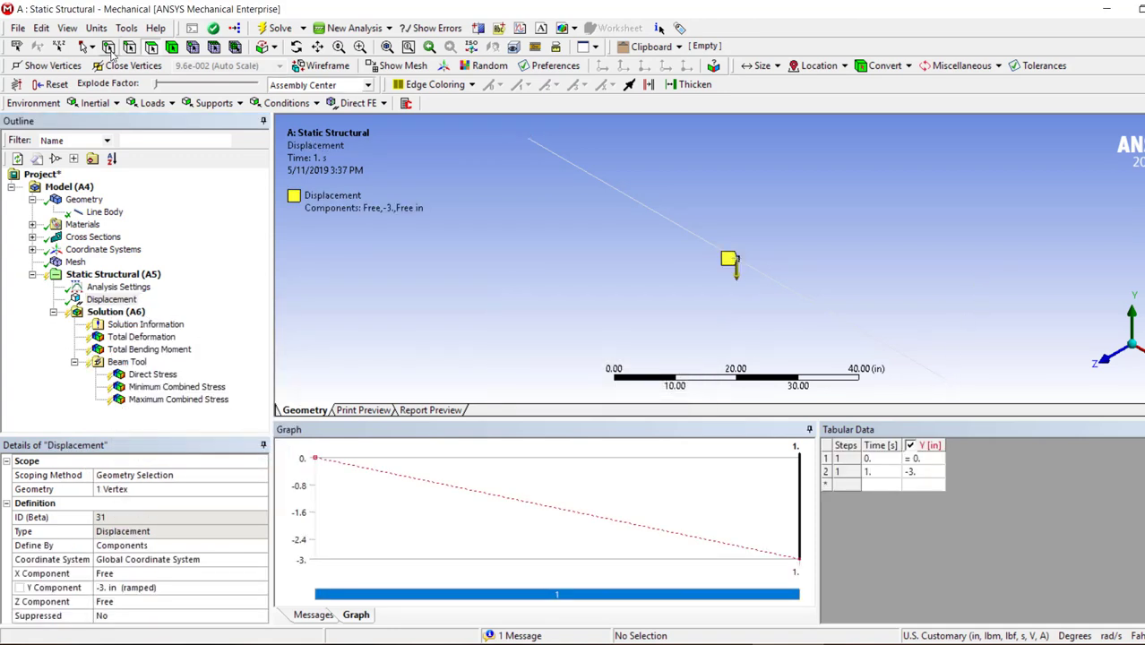
Step: Add a Remote Displacement on both beam end vertices with Y Component 0 in
click(530, 139)
ctrl+click(945, 379)
click(113, 275)
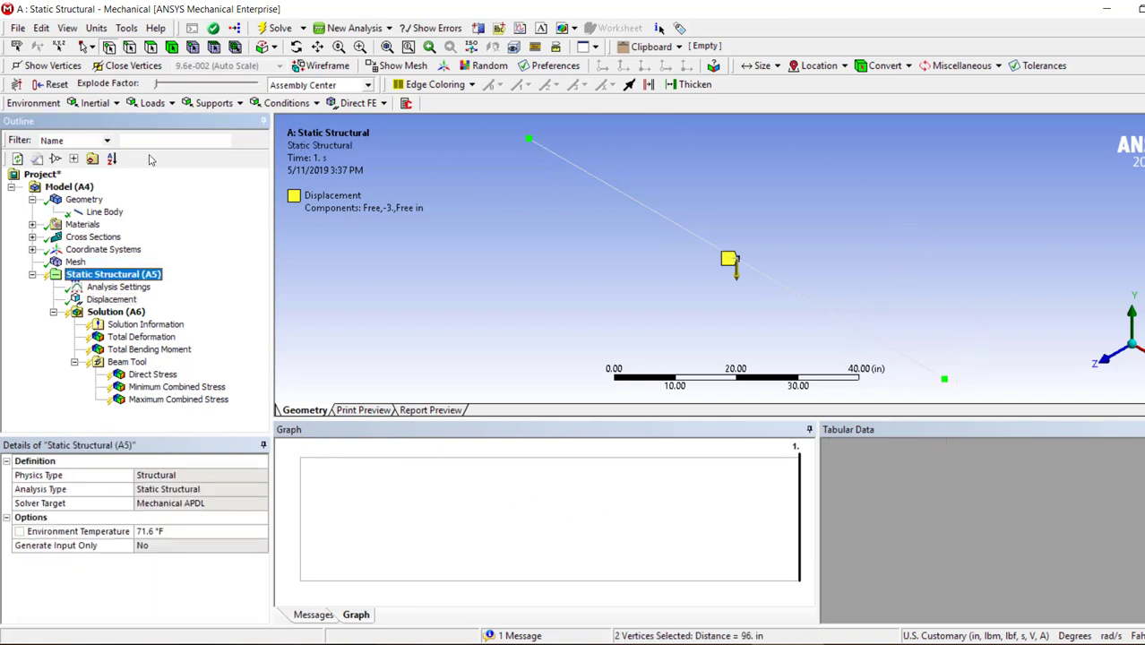
click(208, 102)
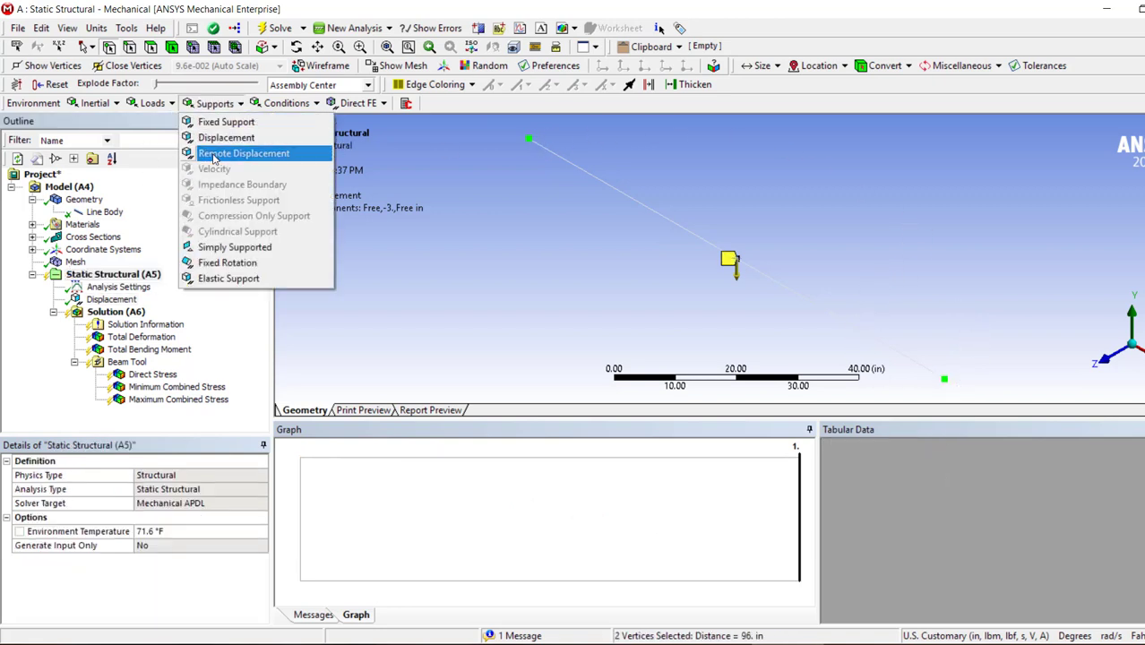
click(240, 151)
scroll(148, 567, down, 3)
click(129, 532)
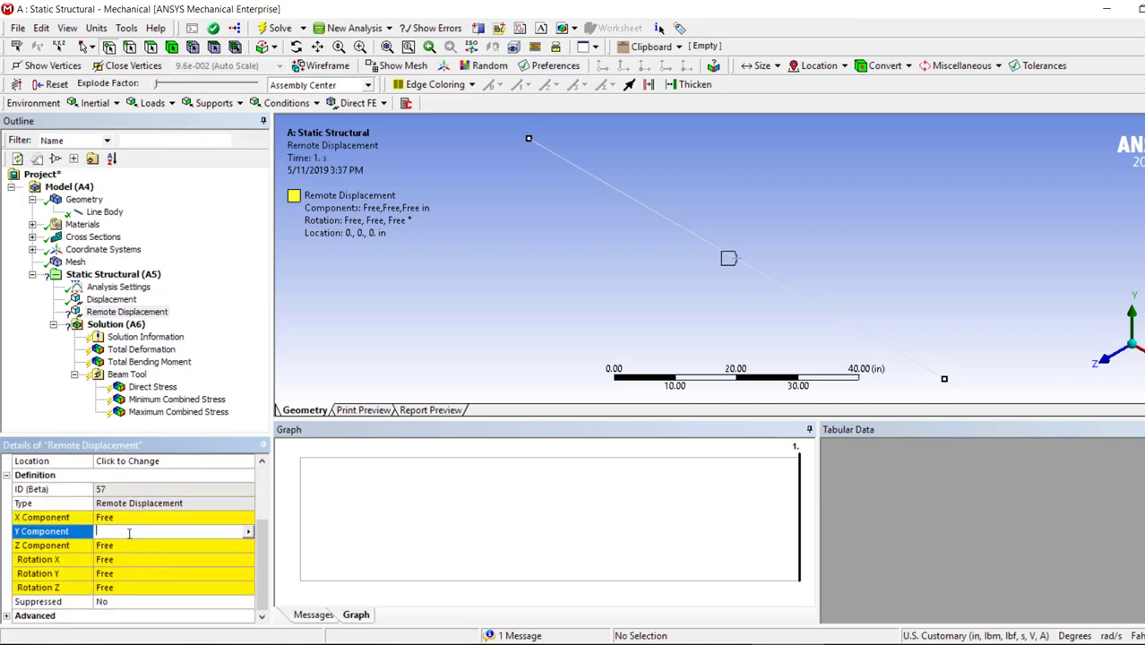
text(0)
key(Return)
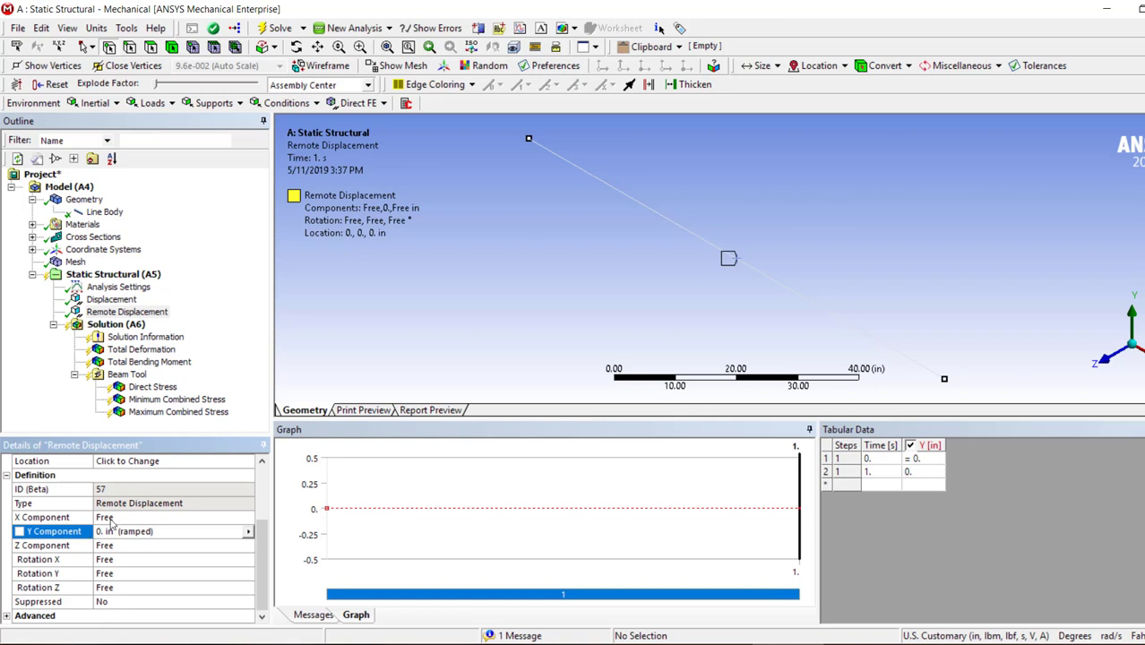
click(104, 301)
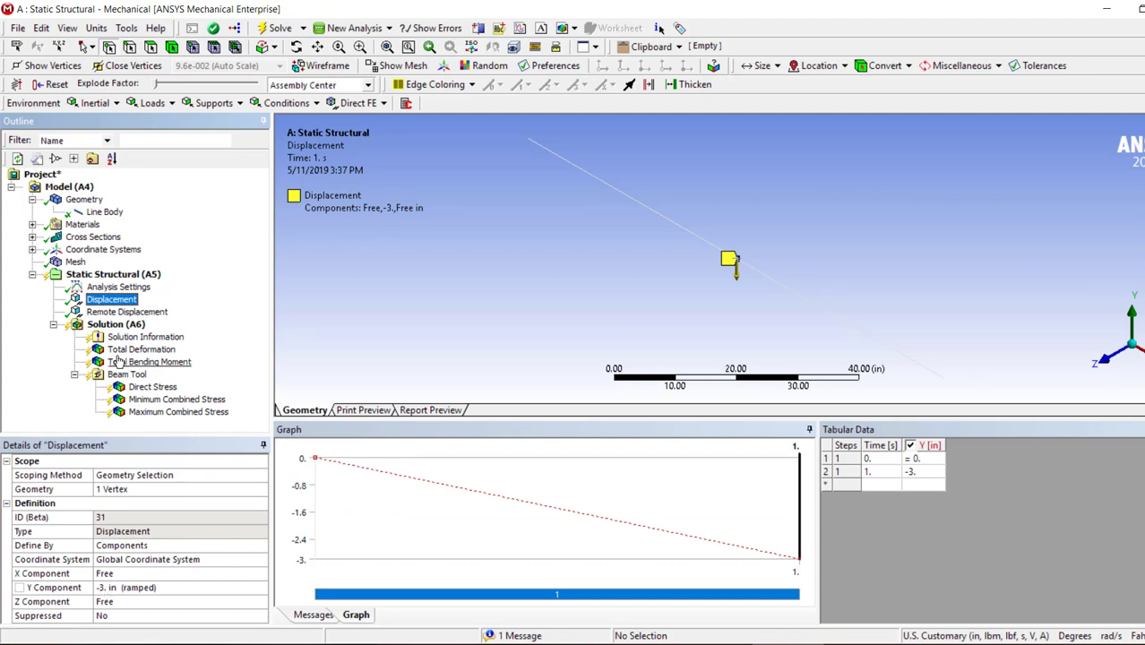
Step: Solve Solution (A6) and open the first solver pivot error from the Messages list
right_click(103, 324)
click(148, 353)
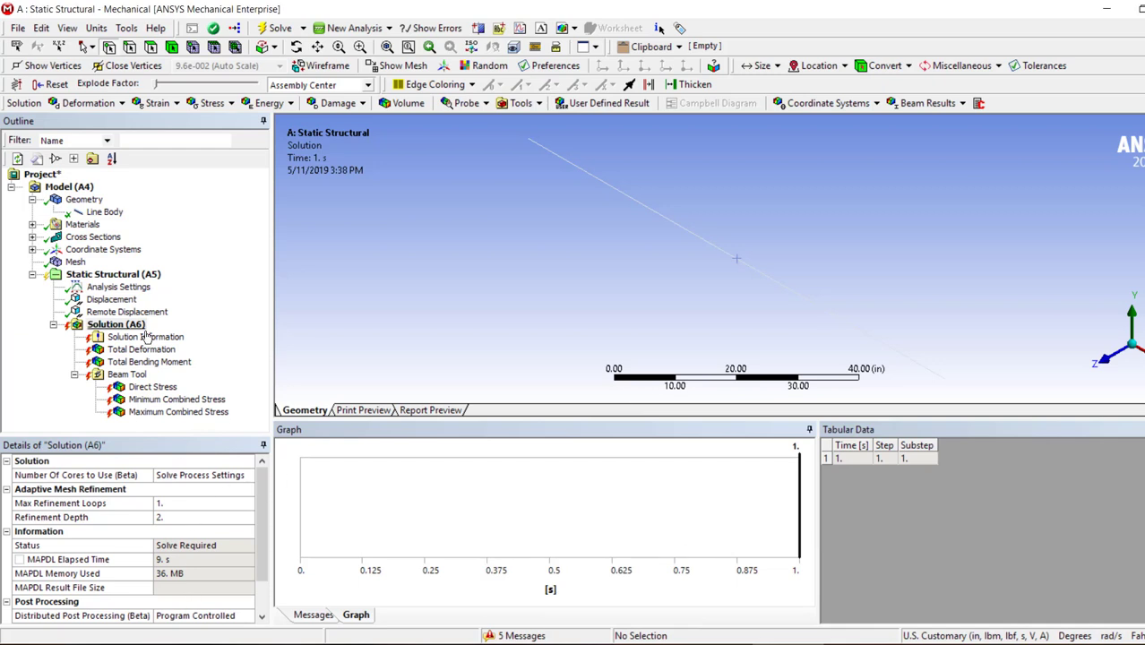
click(313, 614)
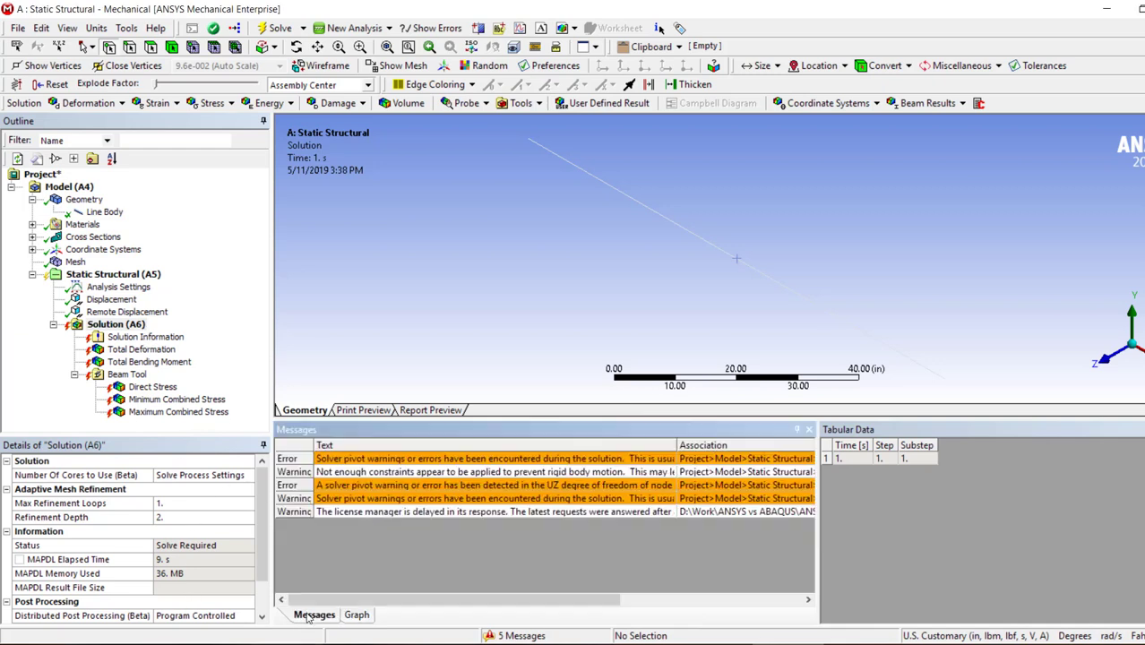
click(395, 460)
double_click(395, 460)
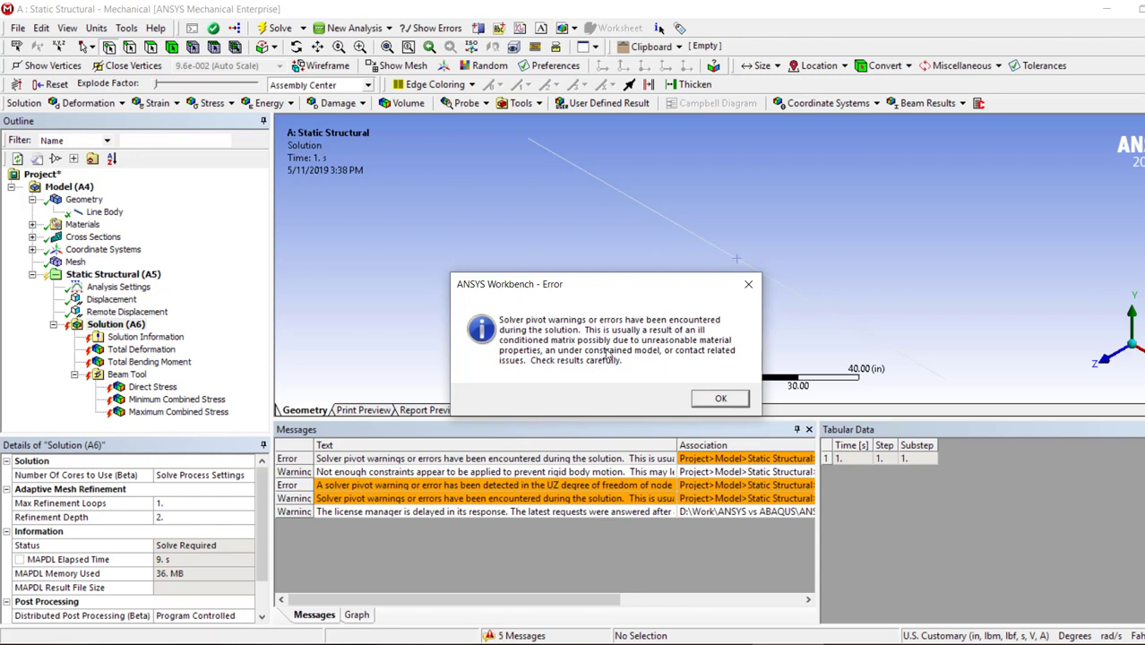
Step: Set the Remote Displacement X and Z Components to 0 in as well
click(721, 400)
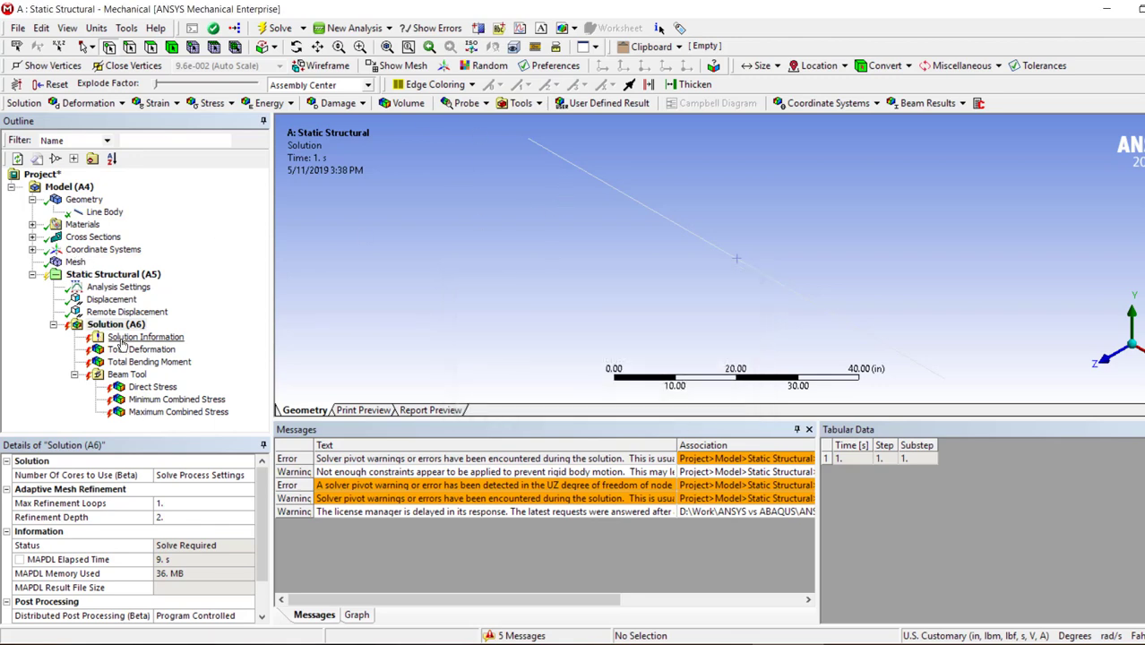
click(116, 311)
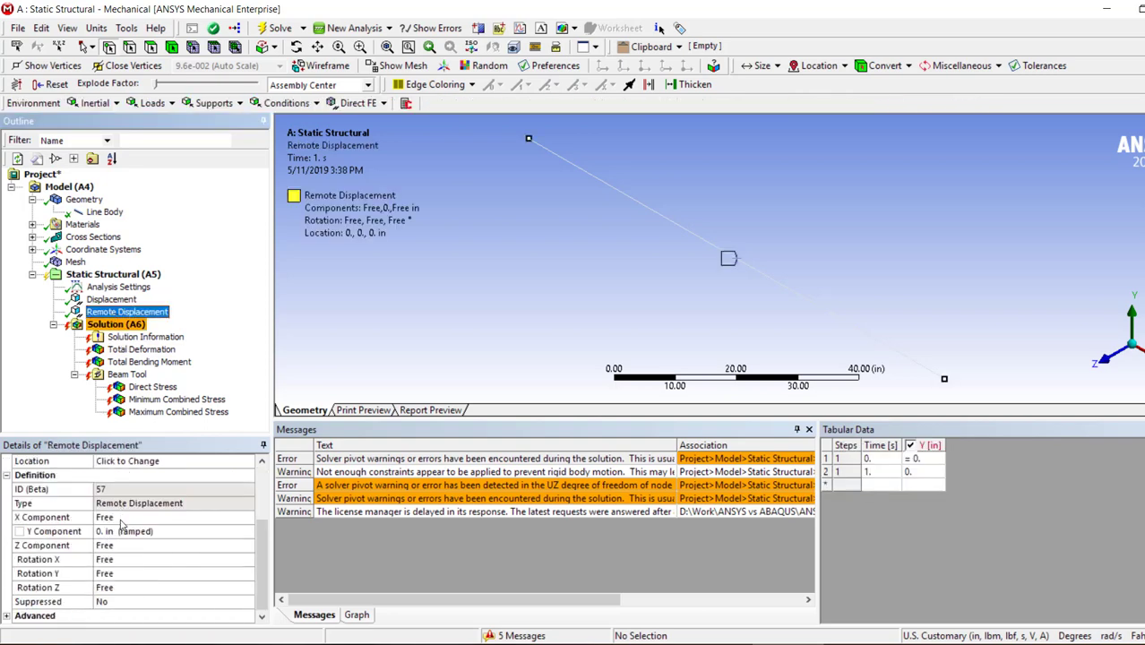
click(121, 518)
key(Return)
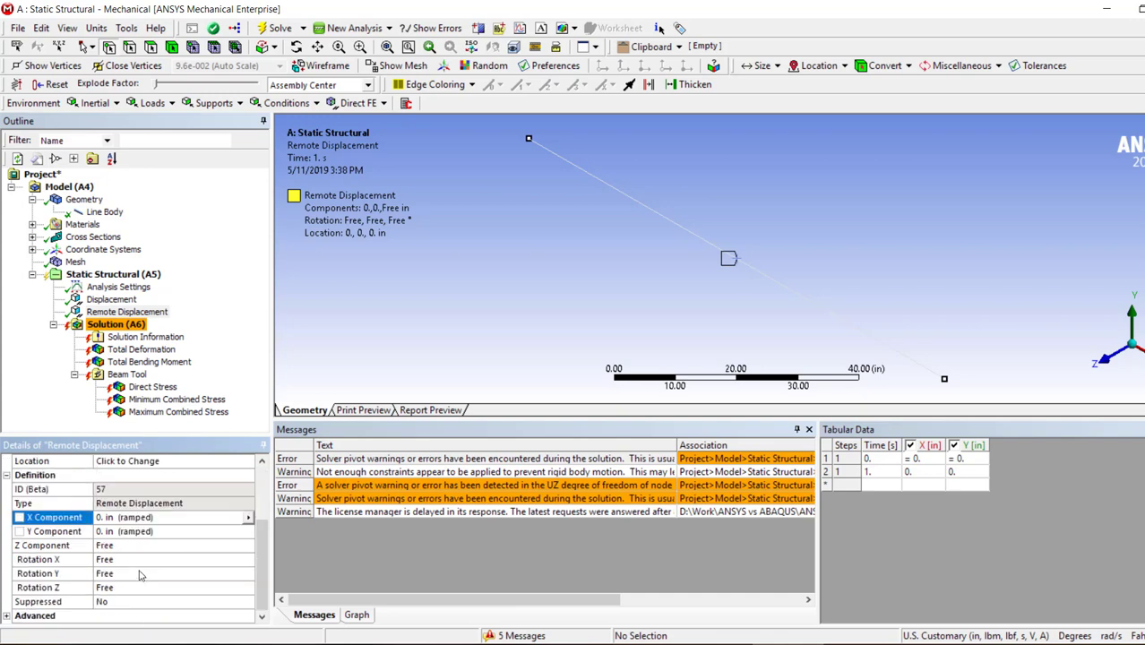
click(120, 547)
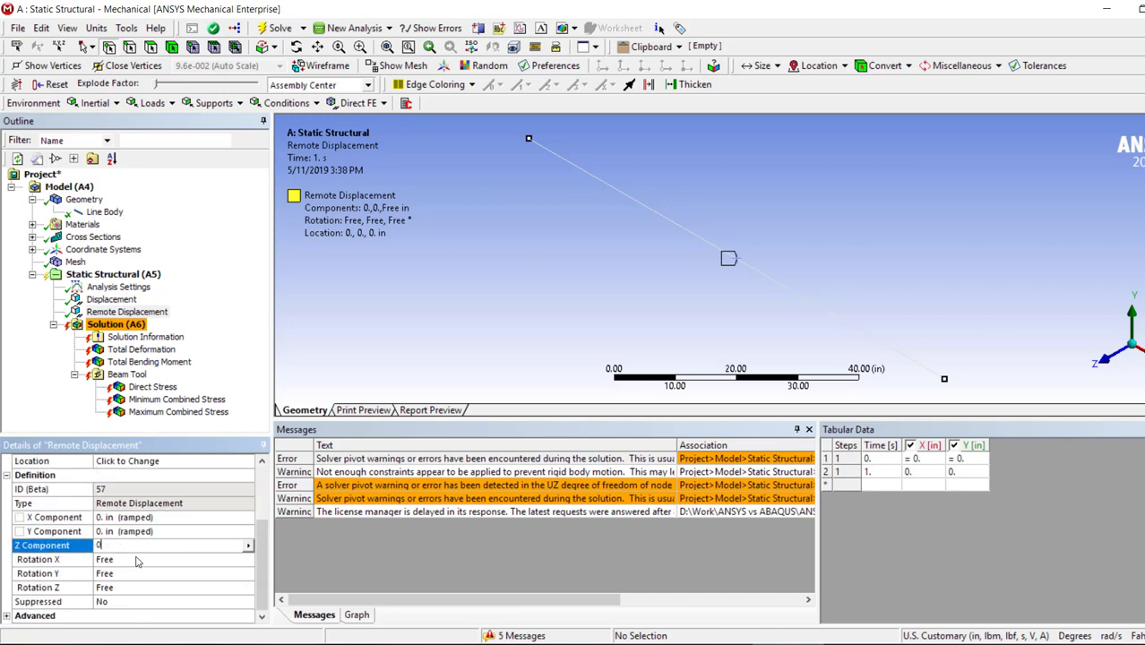
key(Return)
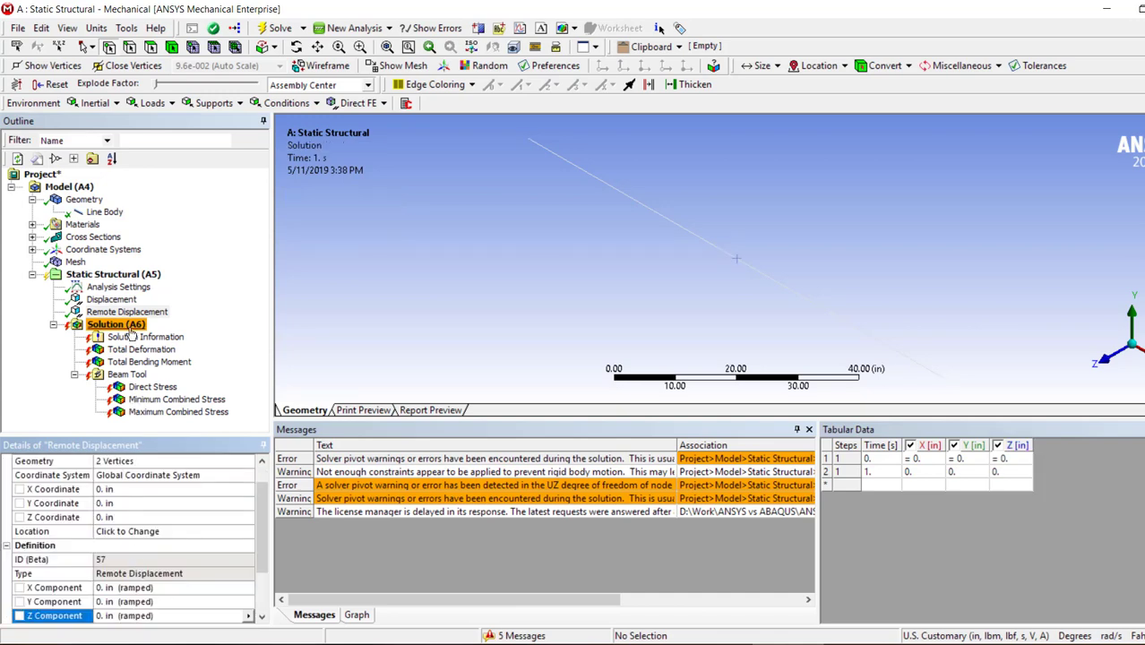
Step: Re-solve Solution (A6) and widen the message text to read the ROTX pivot error
click(133, 325)
right_click(134, 326)
click(209, 361)
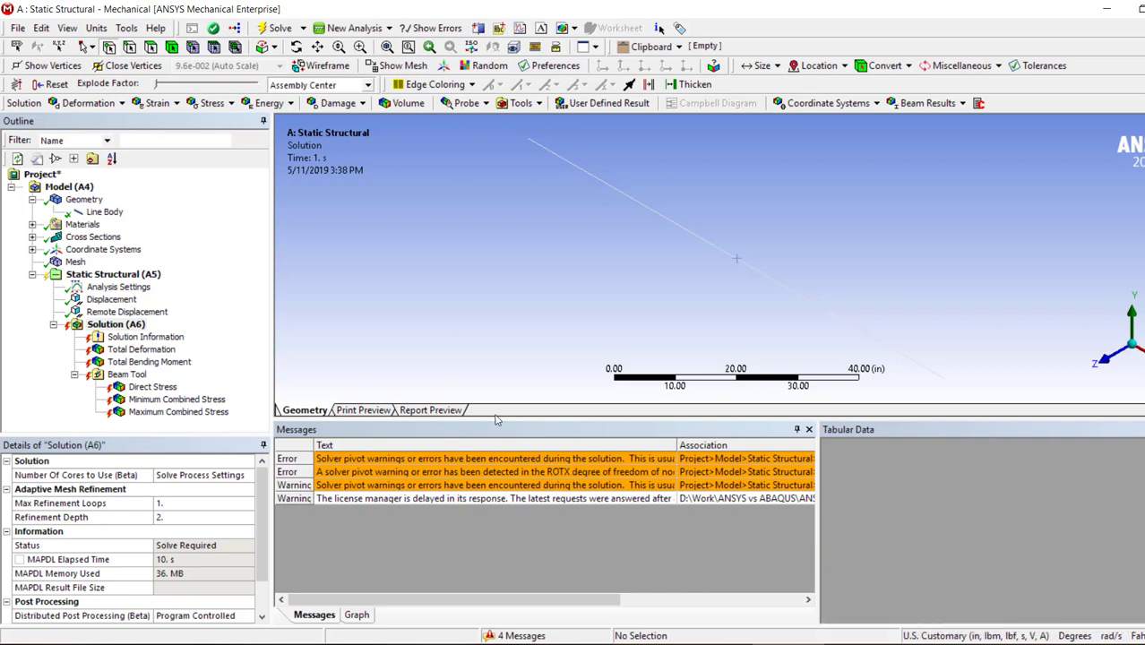
double_click(677, 445)
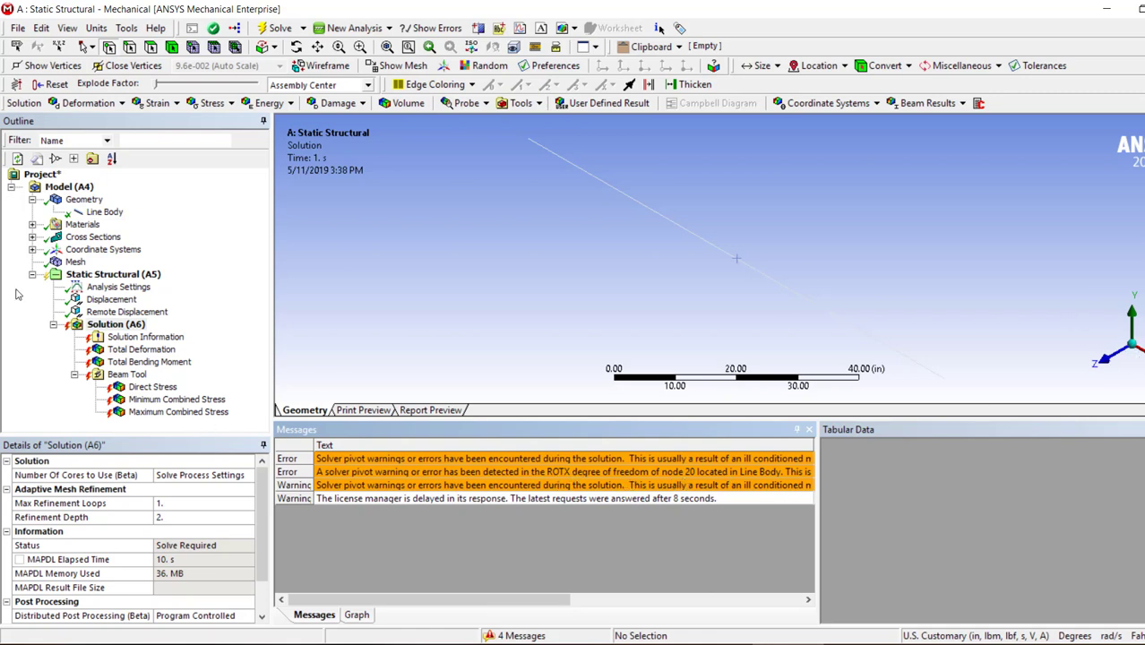
Step: Fix the Remote Displacement Rotation X at 0° and re-solve
click(108, 313)
click(130, 616)
click(128, 546)
click(127, 558)
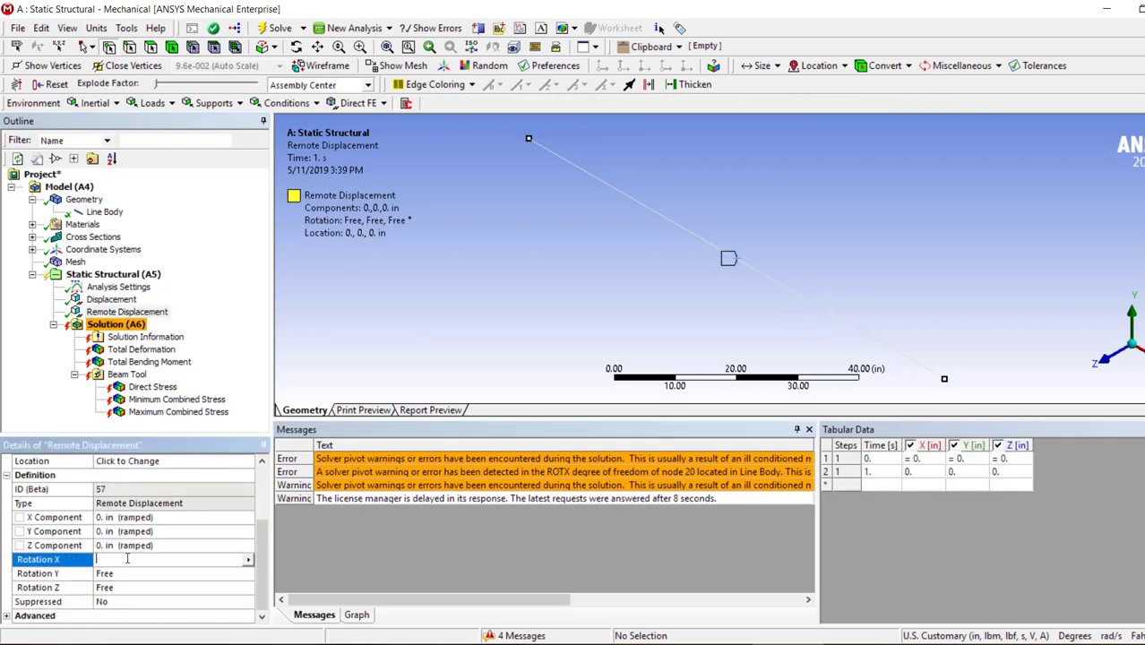
key(Return)
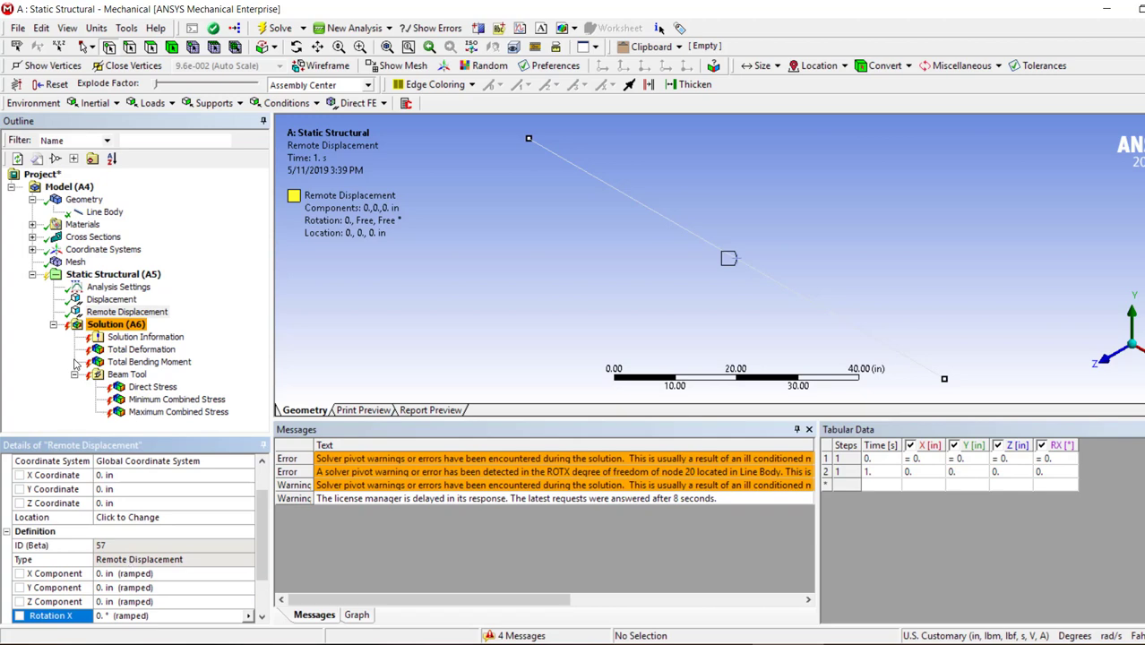
right_click(99, 324)
click(134, 363)
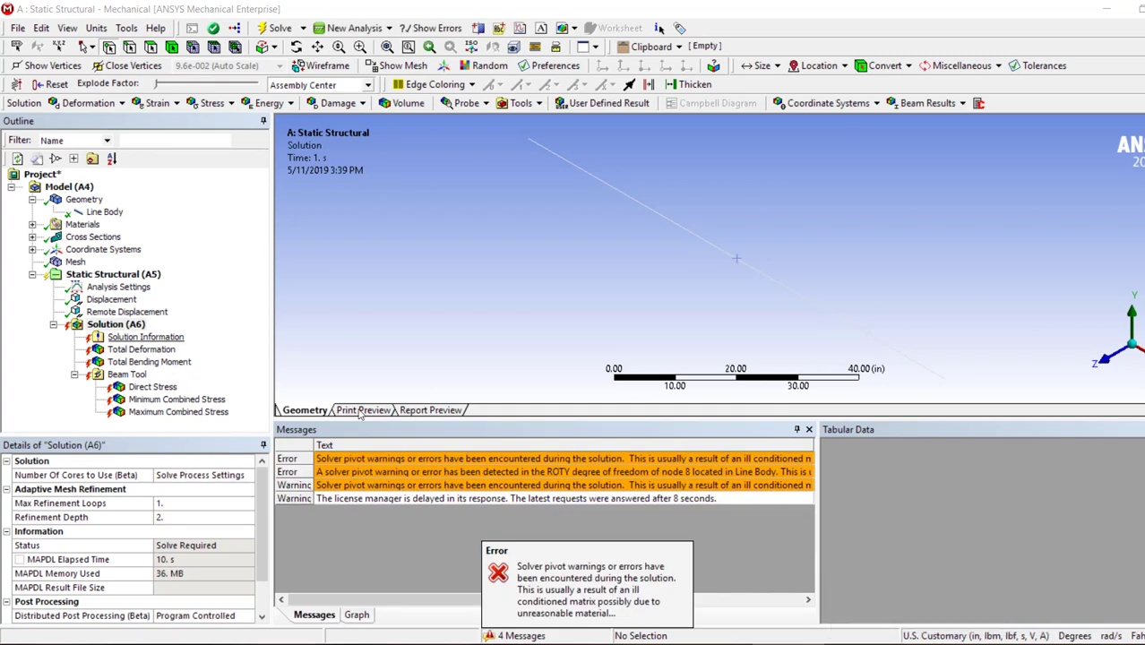
Step: After the ROTY pivot error, fix Rotation Y and re-solve
click(544, 475)
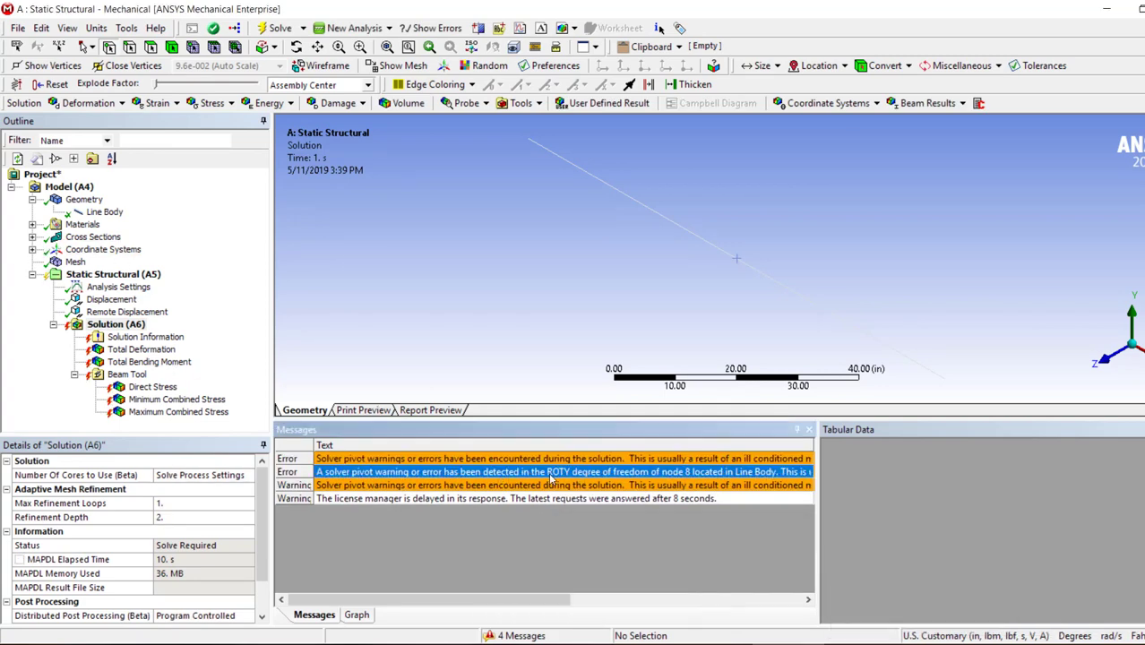
click(127, 312)
scroll(134, 537, down, 3)
click(116, 574)
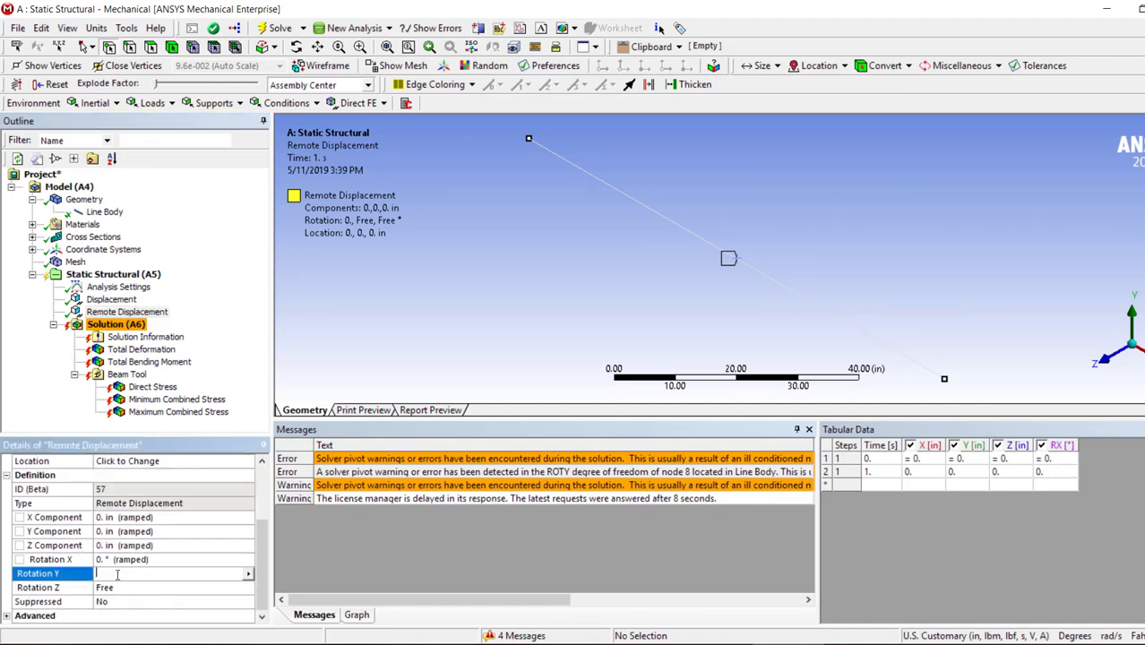
right_click(122, 324)
click(189, 357)
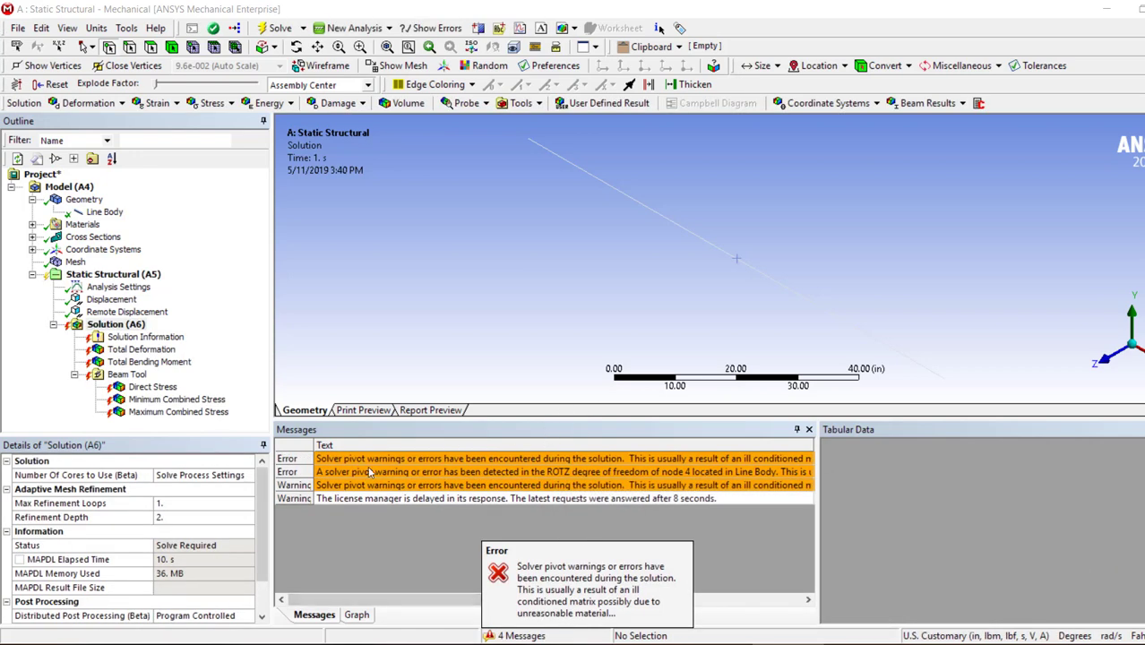
Step: Set Rotation Z to 0° and solve again, leaving only a license warning
click(130, 314)
click(114, 588)
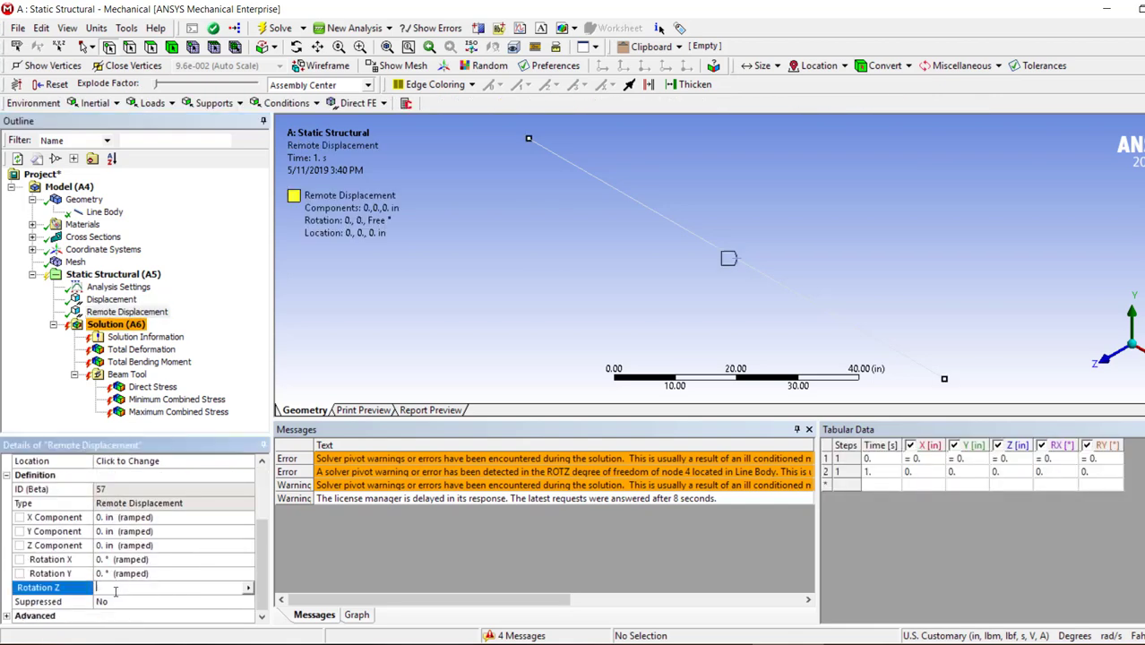
text(0)
key(Return)
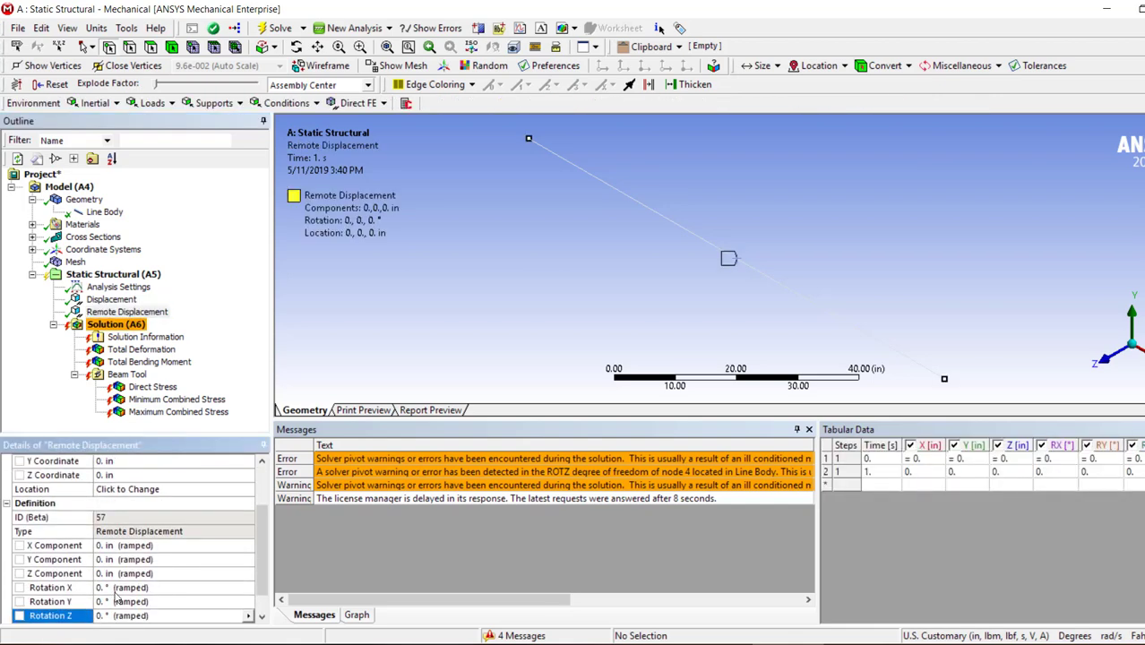
scroll(115, 591, down, 1)
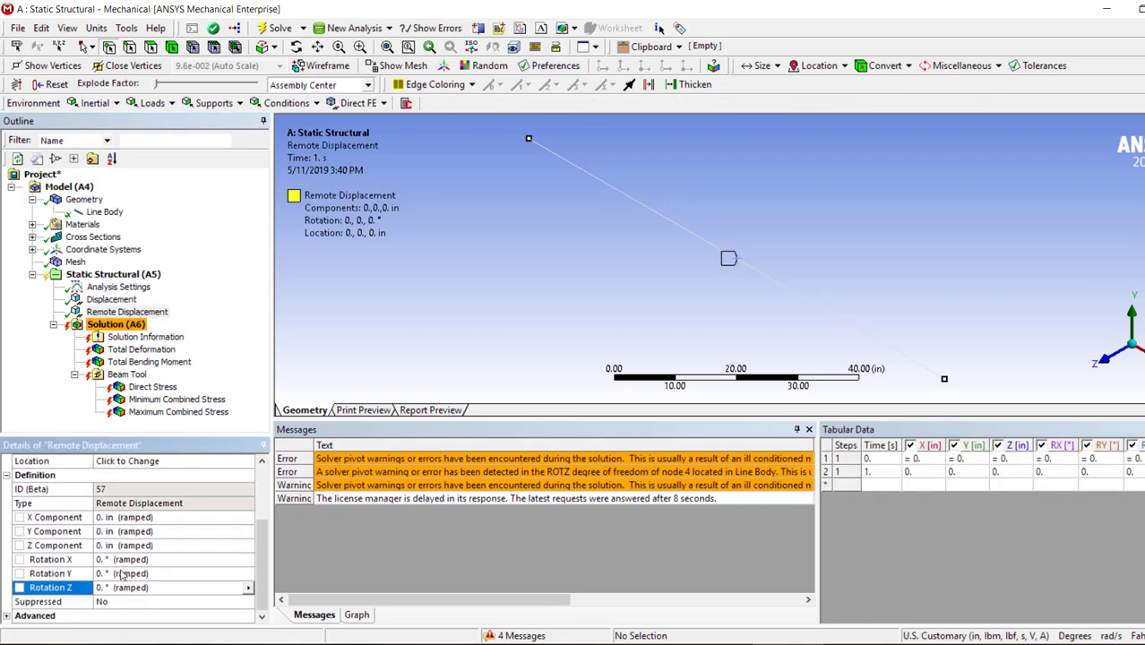
click(275, 33)
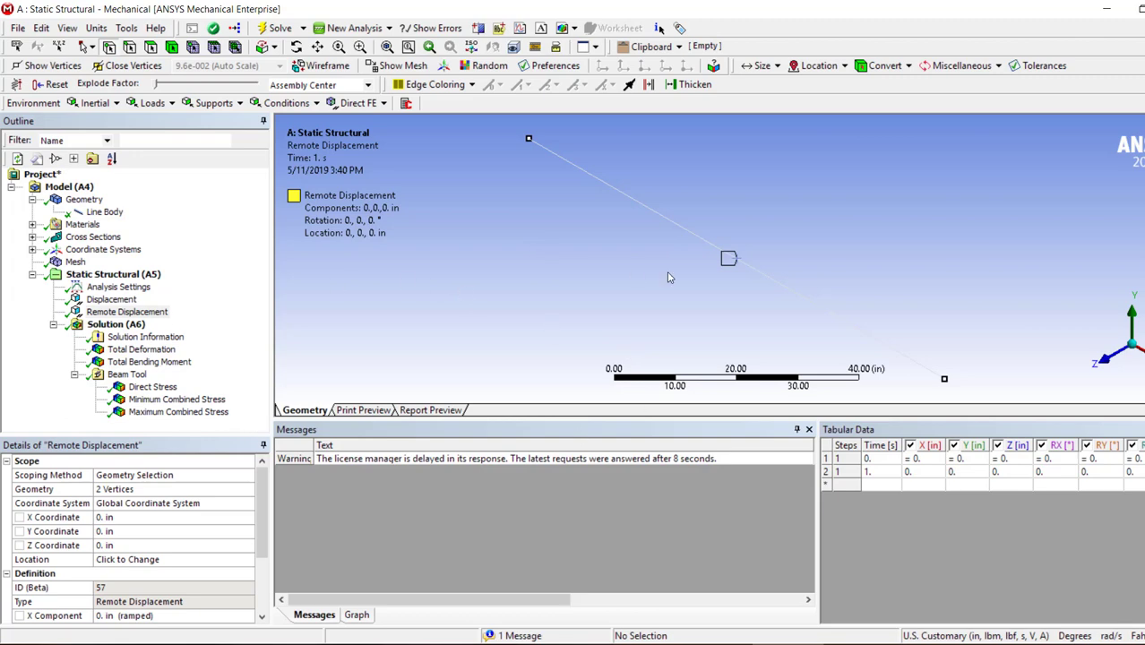
Step: Display the Maximum Combined Stress result (284–3124 psi) and view the beam from the front
click(184, 412)
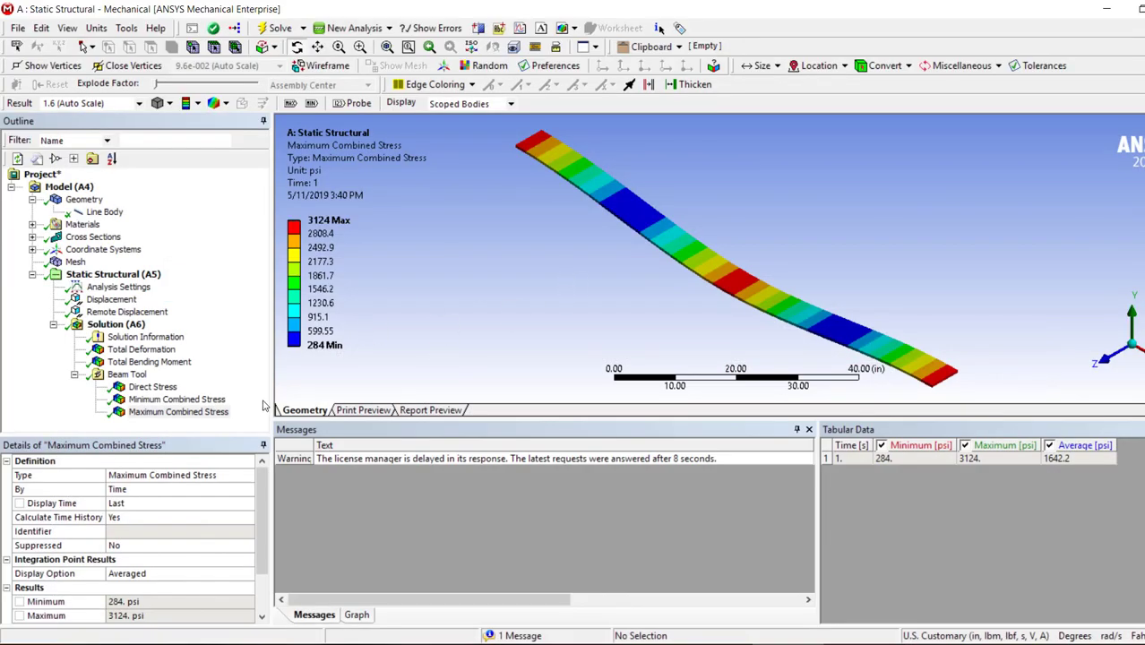
click(1102, 358)
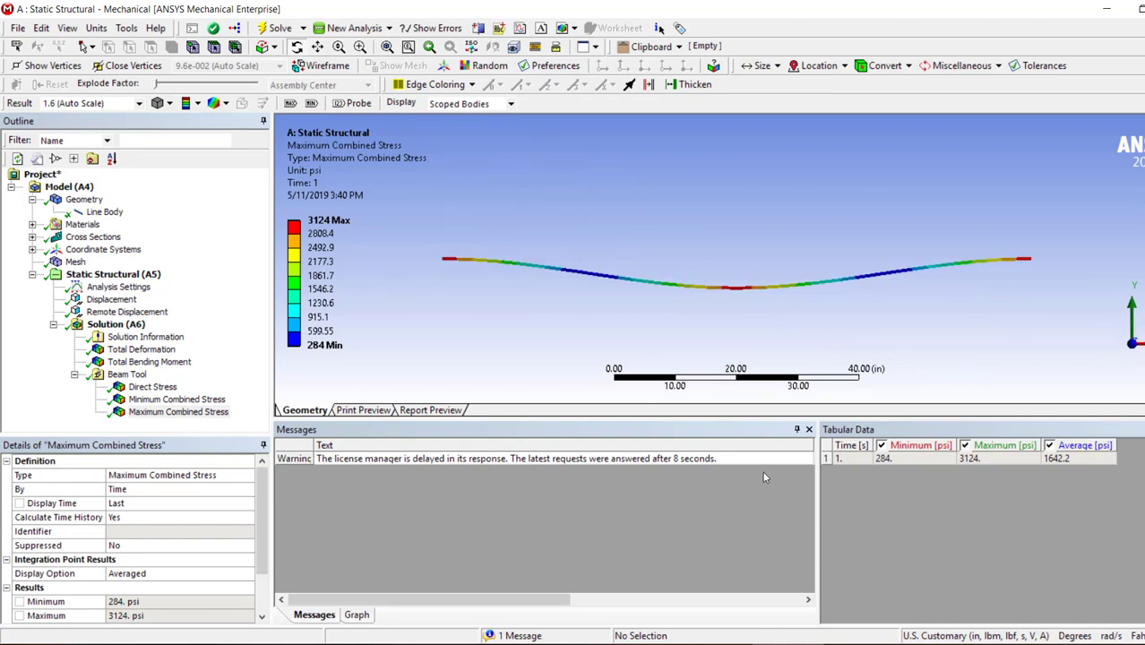
mouse_move(350, 320)
Step: Add a Force Reaction probe on the Displacement support and evaluate all results
click(114, 326)
right_click(114, 325)
click(466, 103)
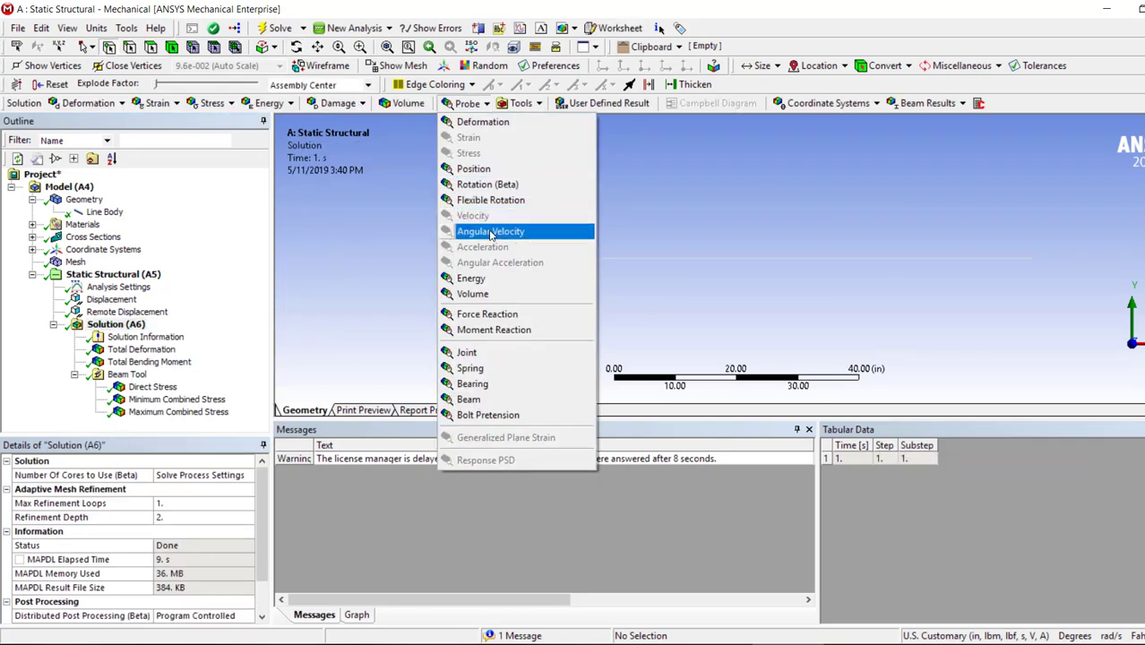
click(511, 315)
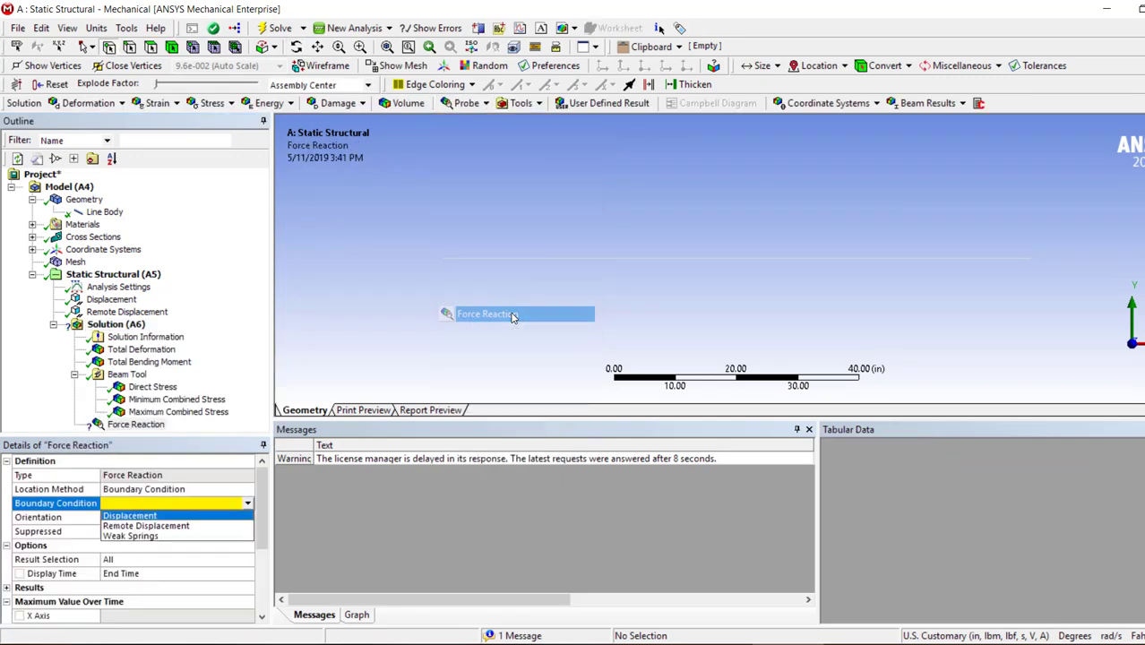
click(146, 516)
right_click(125, 426)
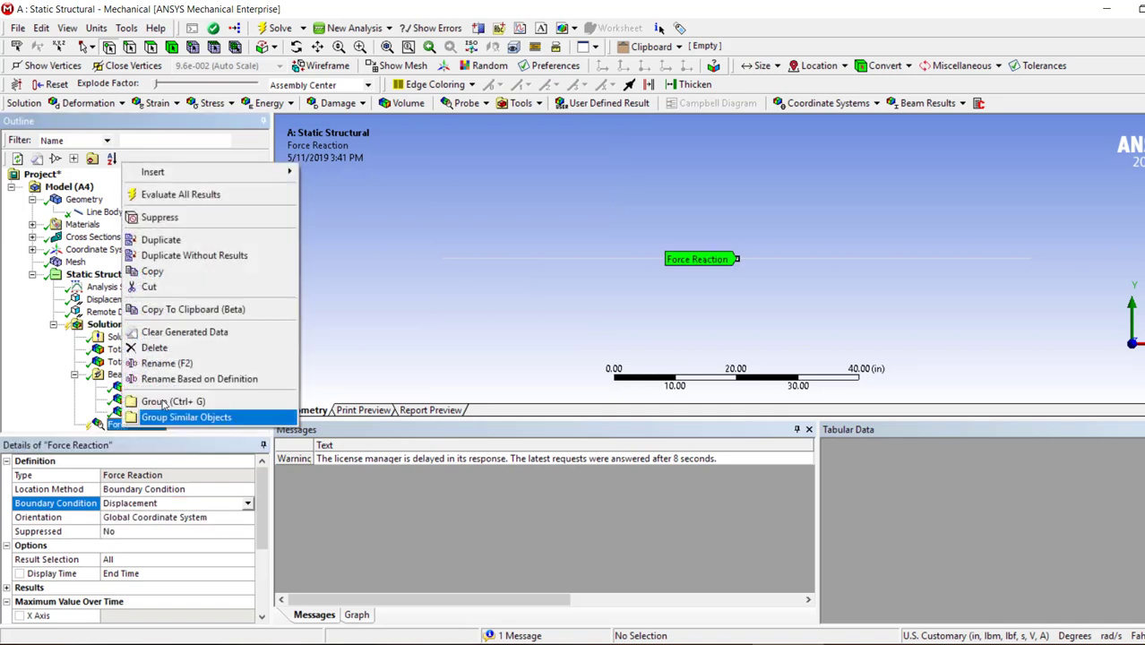
click(192, 194)
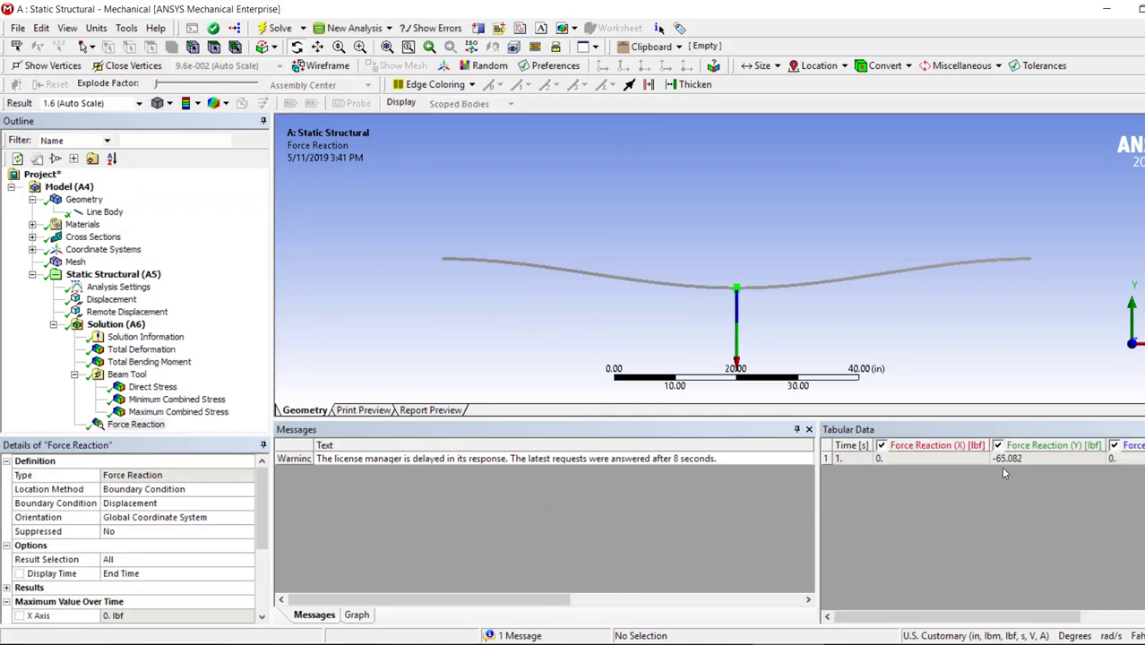
Step: Read the -65.082 lbf Y reaction and 65.082 lbf total in Tabular Data, then rotate the view
click(1060, 459)
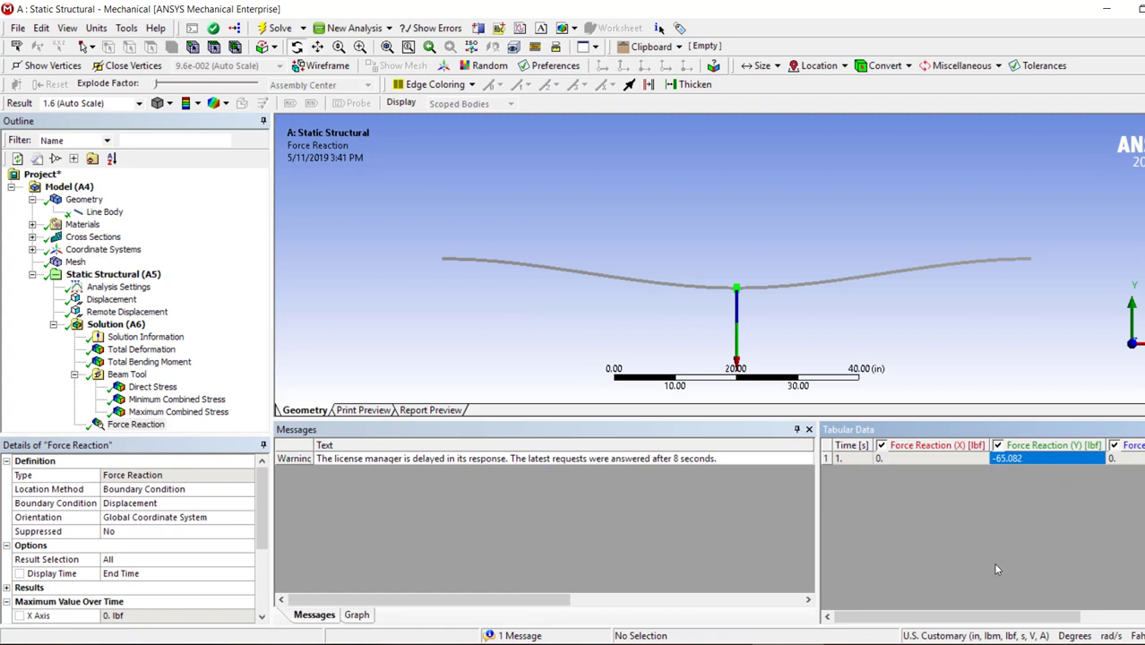
drag(980, 620, 1131, 621)
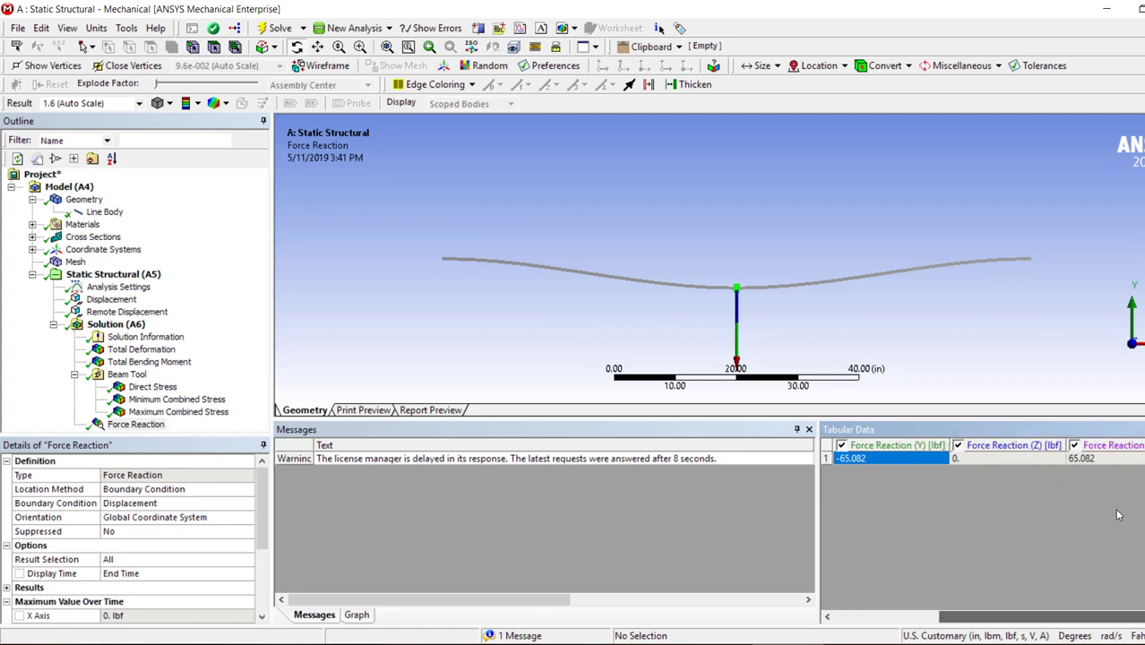
click(1109, 461)
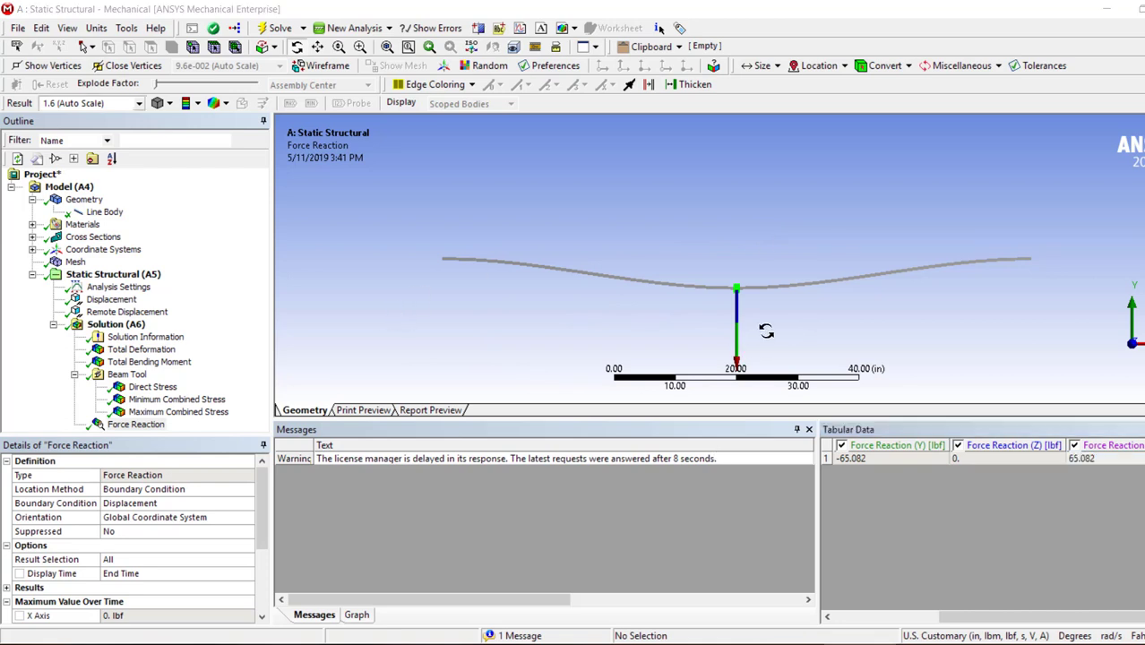
drag(670, 306, 731, 325)
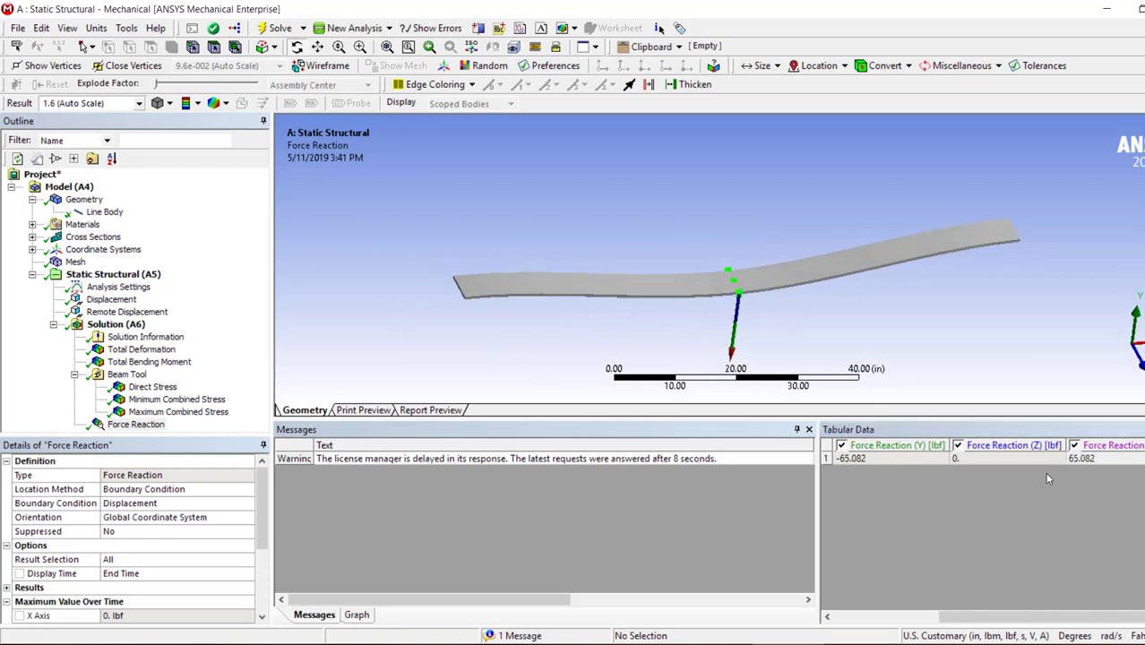
Step: Open the Solution Information solver output and scroll through it to find the element type
click(177, 412)
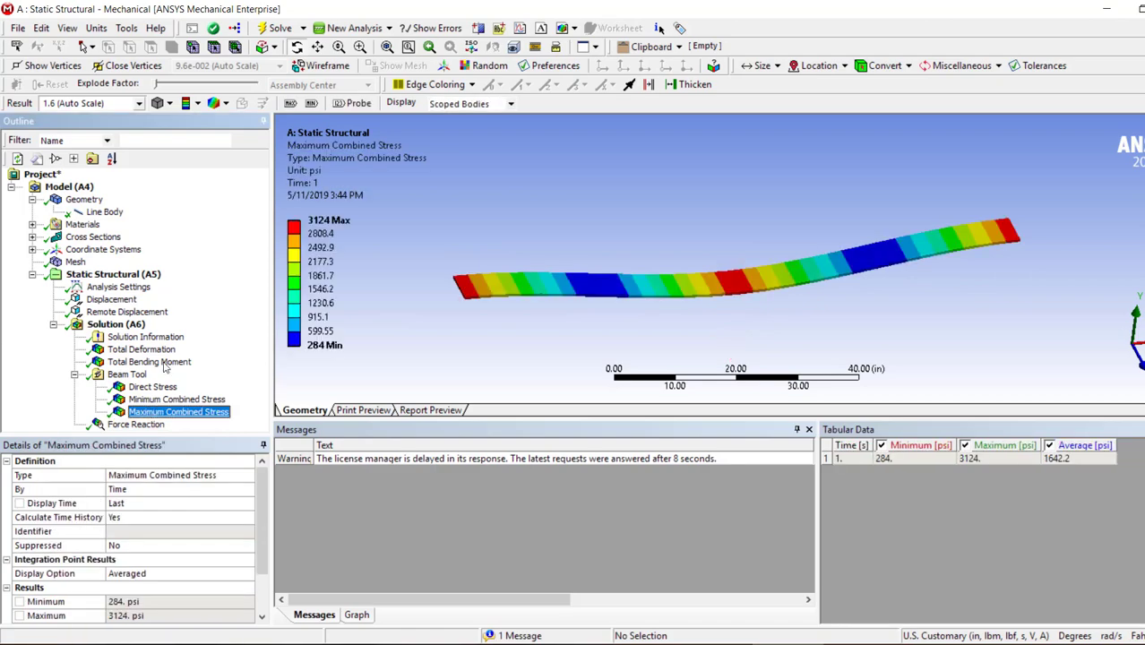
click(144, 339)
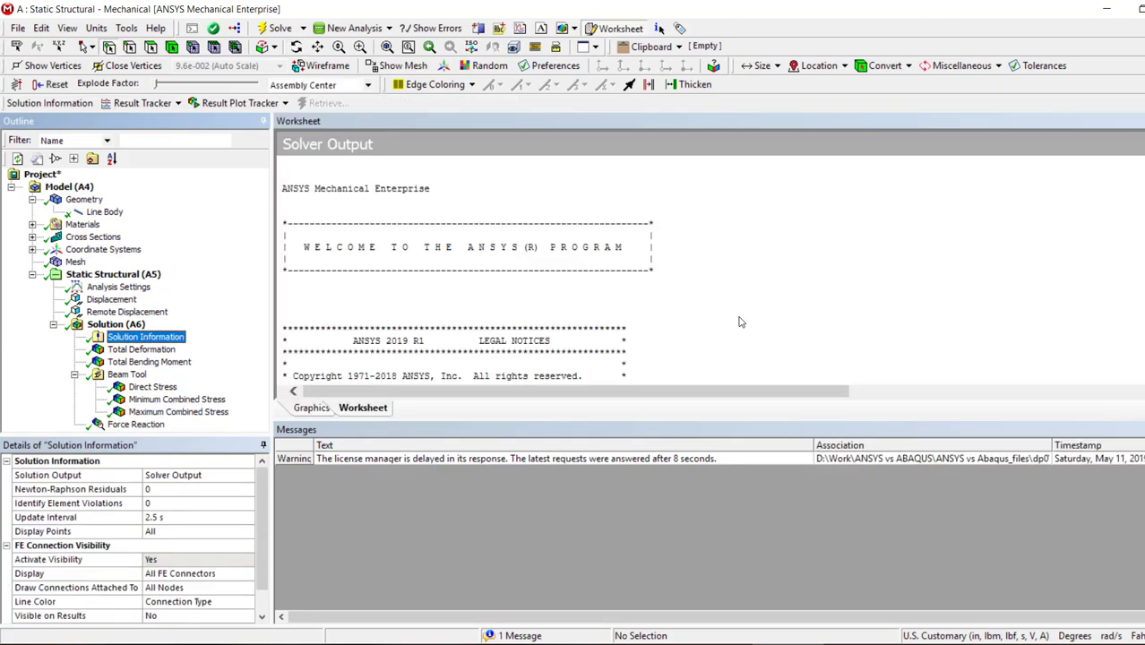
scroll(717, 323, down, 20)
scroll(610, 326, up, 10)
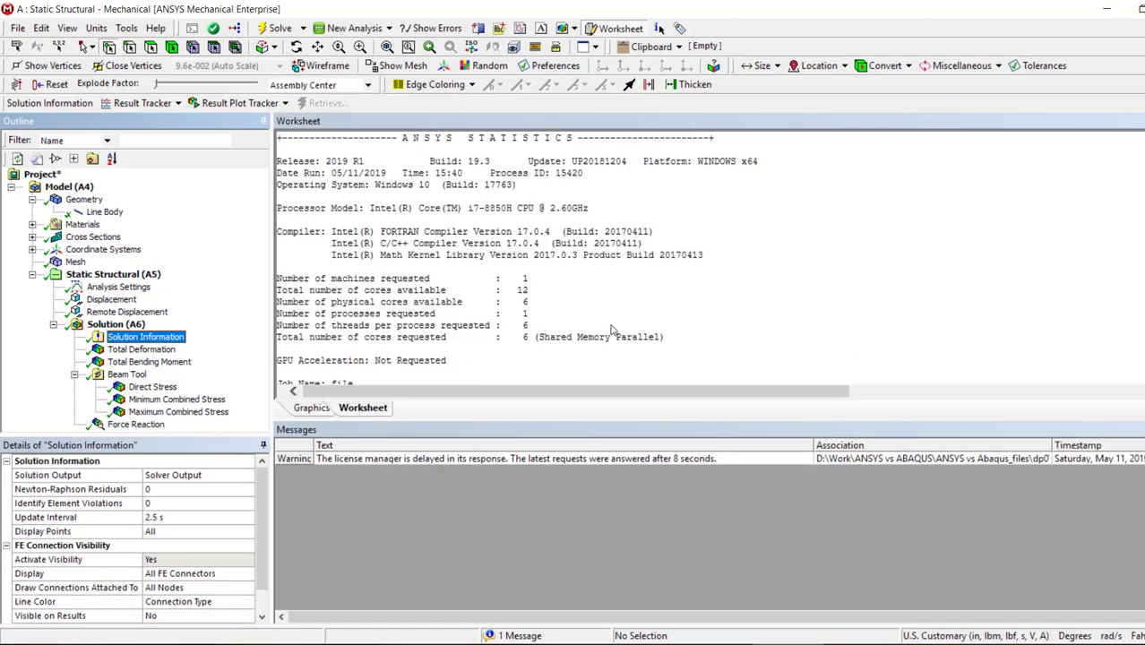
scroll(596, 328, up, 10)
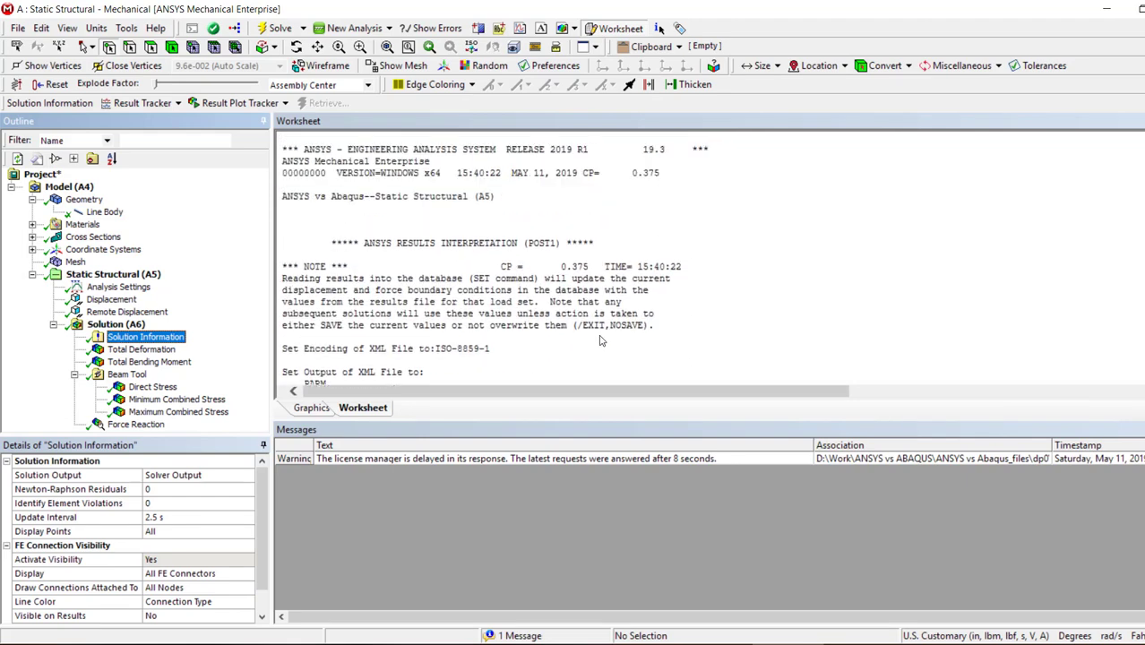
click(528, 428)
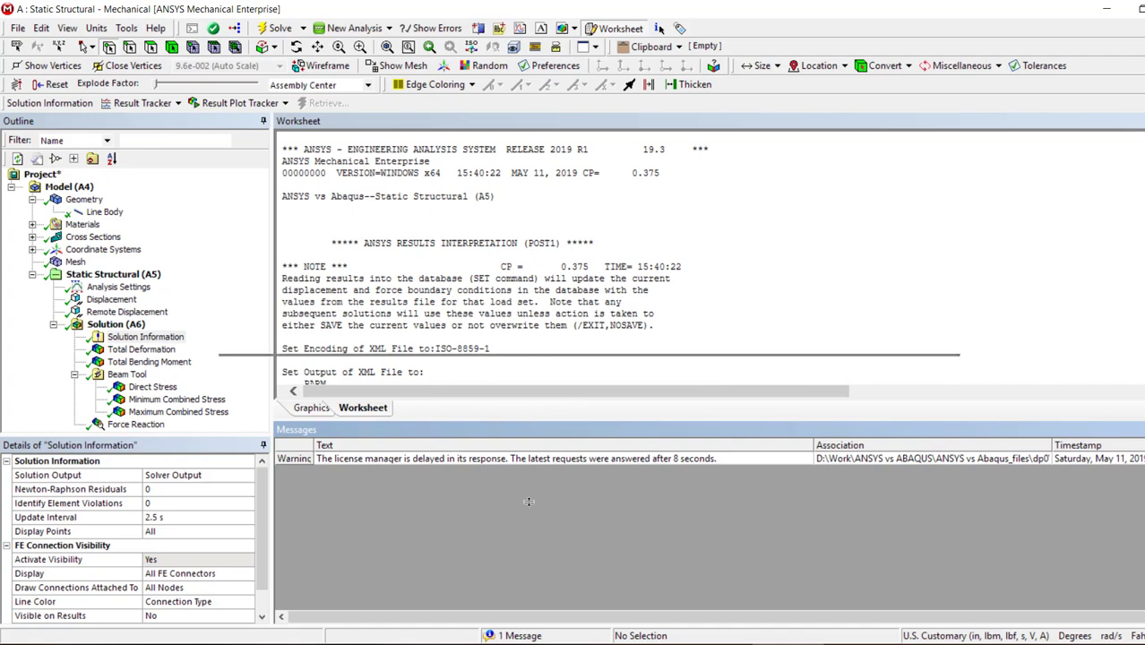
drag(533, 420, 533, 512)
scroll(622, 366, down, 10)
scroll(622, 366, up, 4)
Step: Copy the element type name BEAM188 from the solver output
double_click(412, 317)
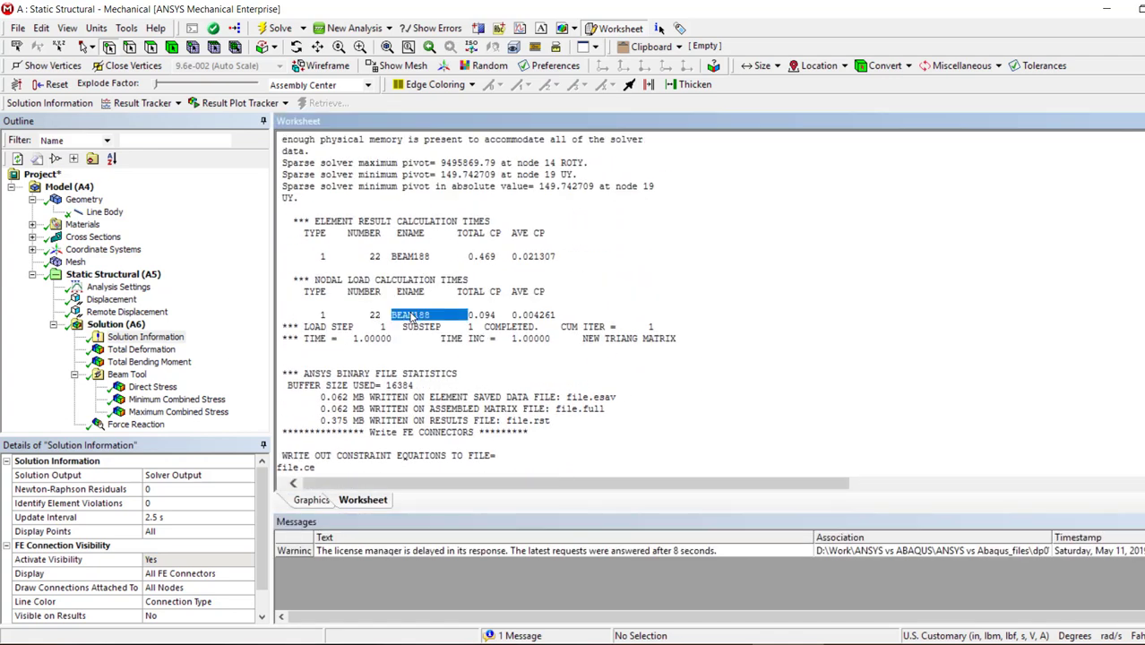
right_click(412, 317)
click(439, 340)
click(703, 388)
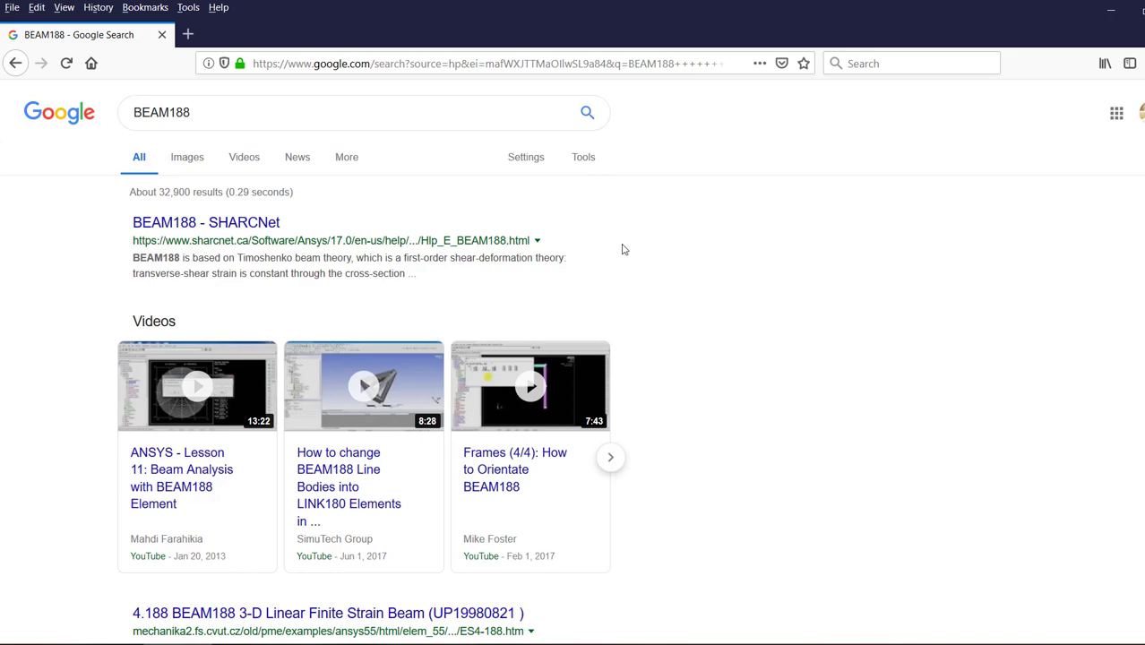
Step: Open the SHARCNet BEAM188 page and highlight its two-node 3-D beam, six-DOF-per-node and x, y, z sentences
click(222, 225)
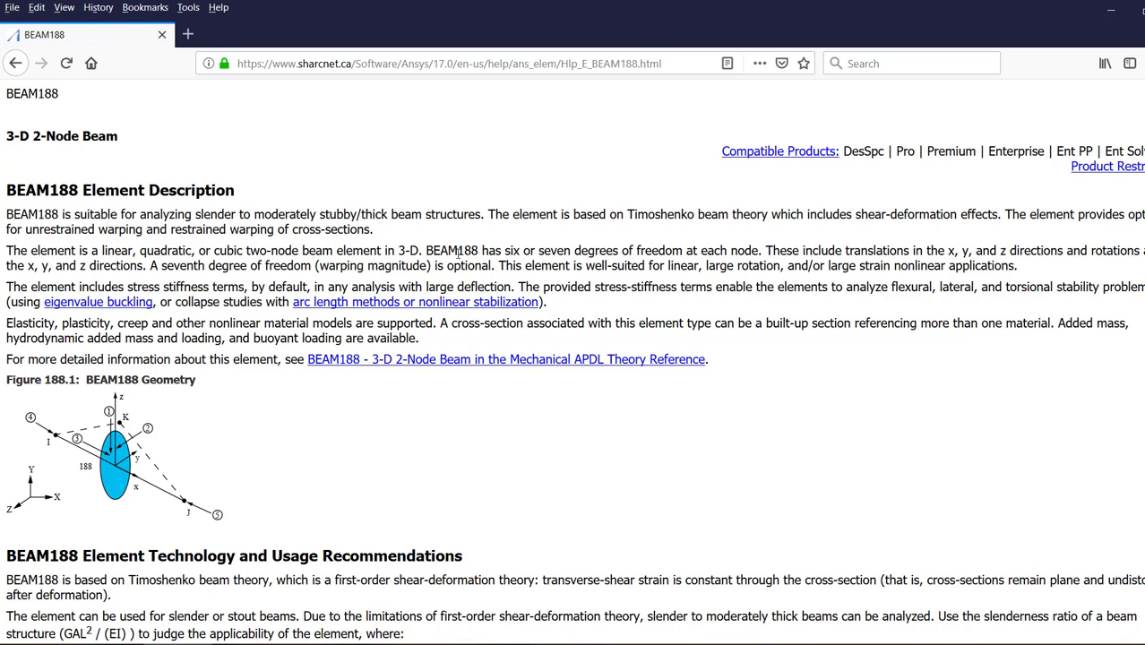
drag(413, 252, 20, 257)
click(20, 256)
drag(250, 256, 419, 253)
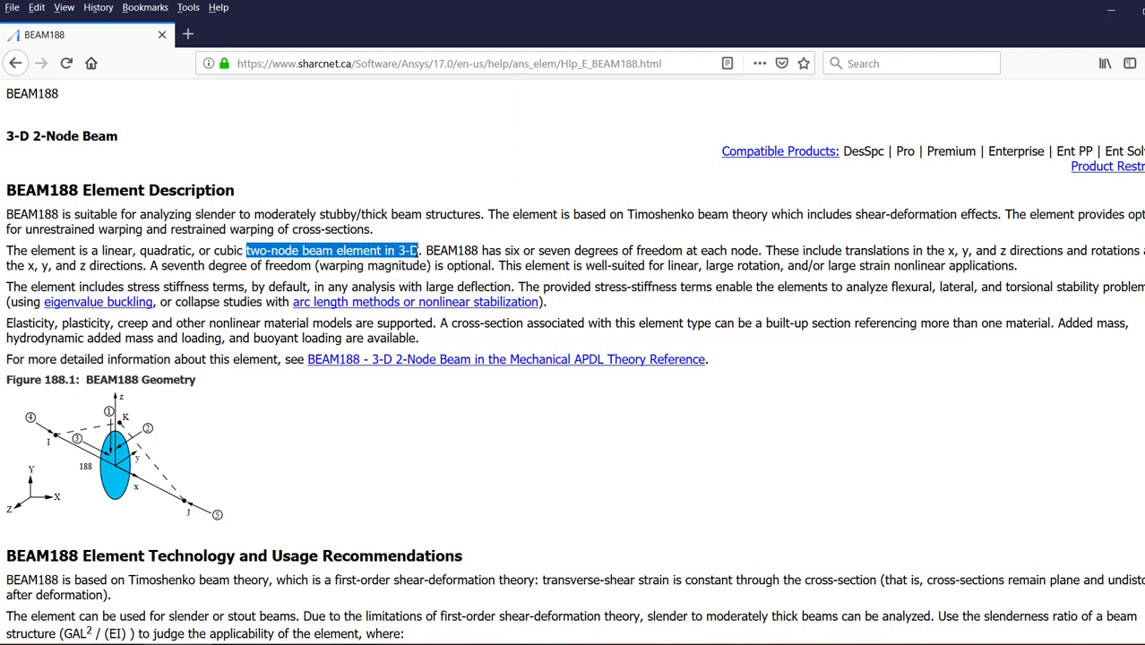
drag(483, 253, 1142, 254)
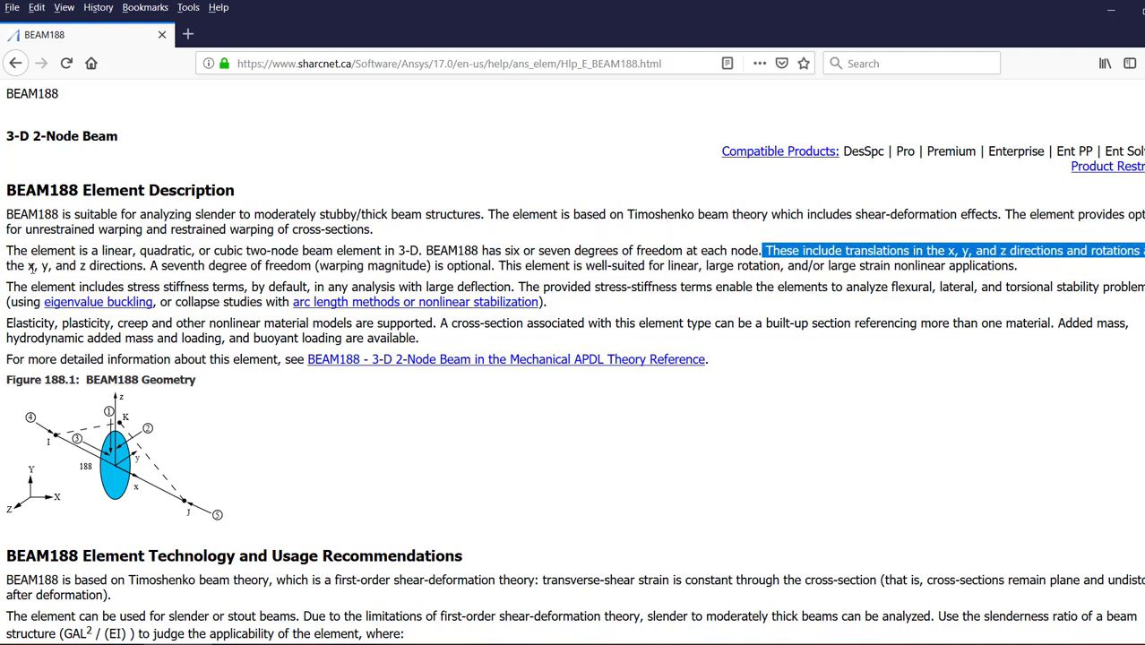
drag(34, 266, 487, 274)
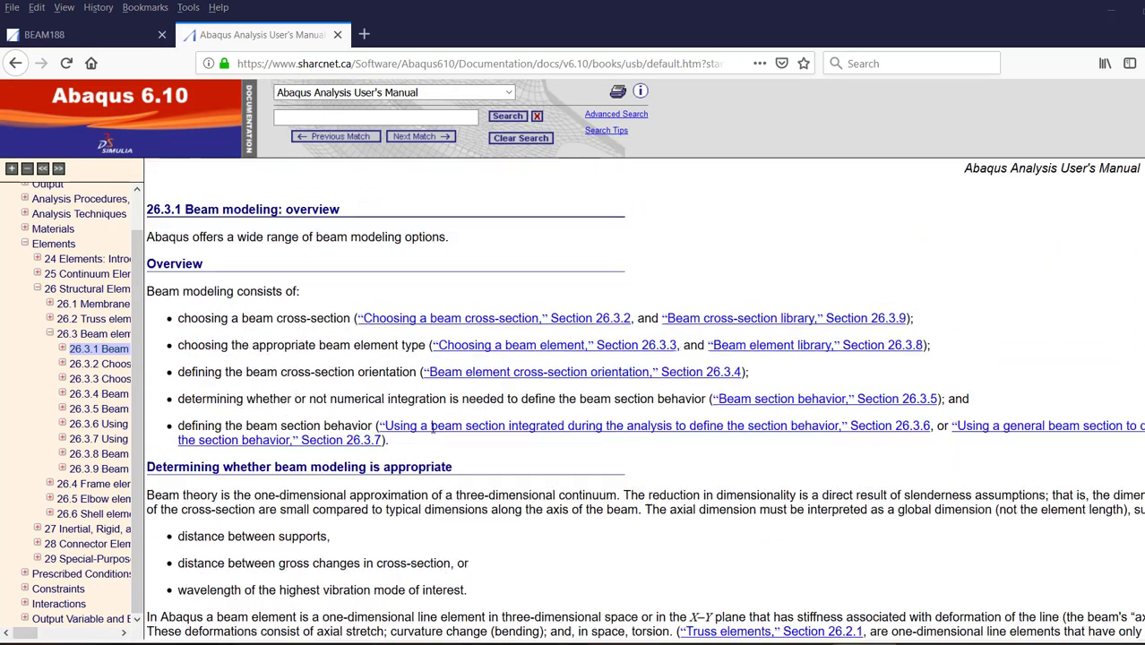
Step: Scroll through the Beam modeling overview and highlight the beam theory approximation sentence
scroll(424, 435, down, 2)
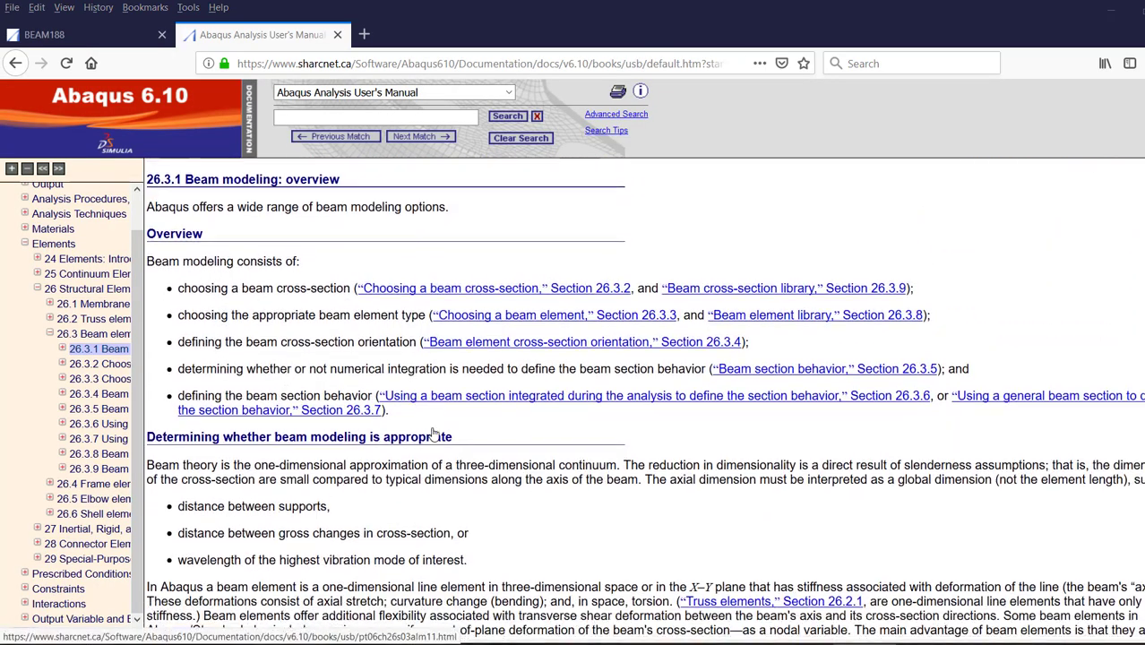
scroll(243, 374, down, 5)
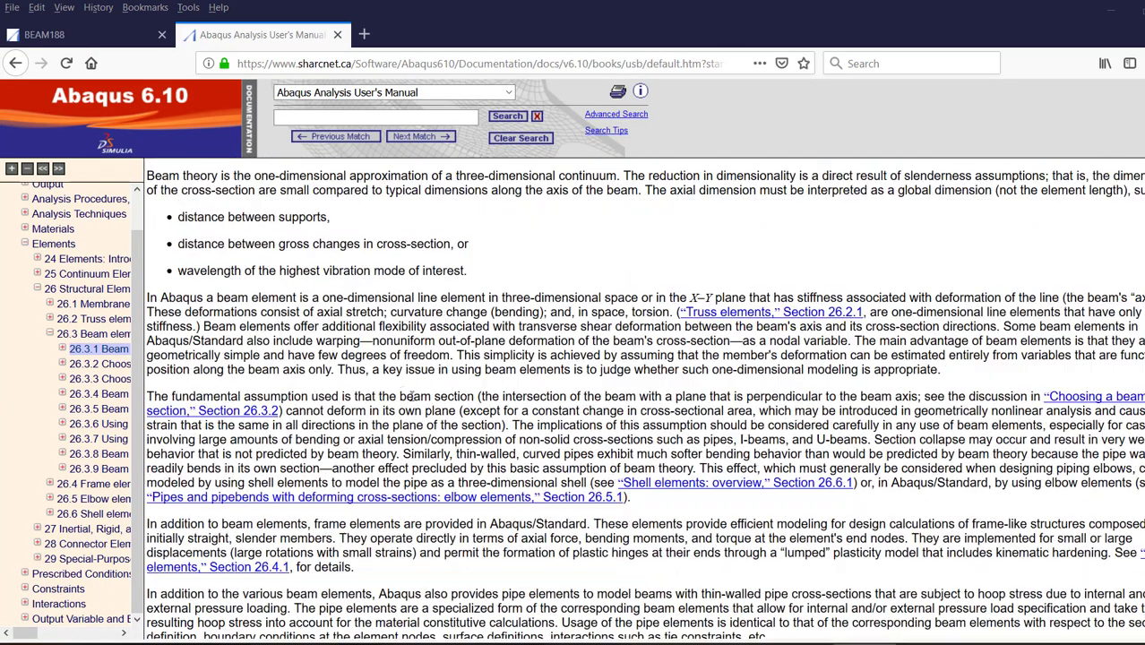
scroll(243, 375, up, 2)
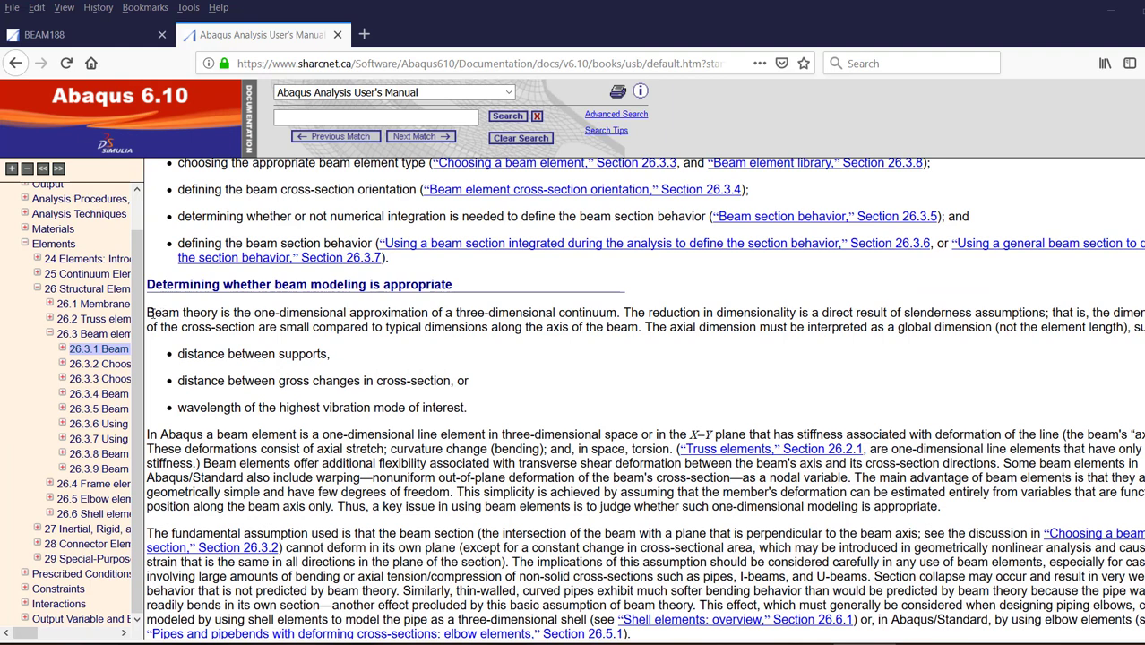
drag(151, 313, 1142, 330)
click(634, 312)
click(651, 326)
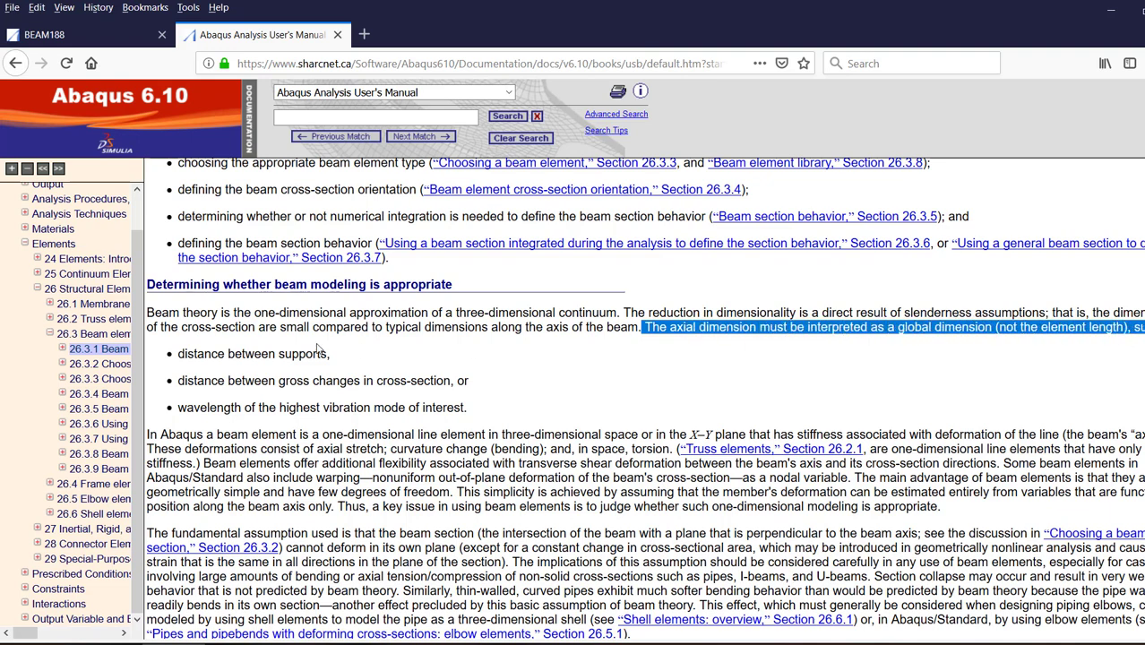
Step: Highlight the sentence defining an Abaqus beam element as a one-dimensional line element
double_click(244, 358)
click(243, 361)
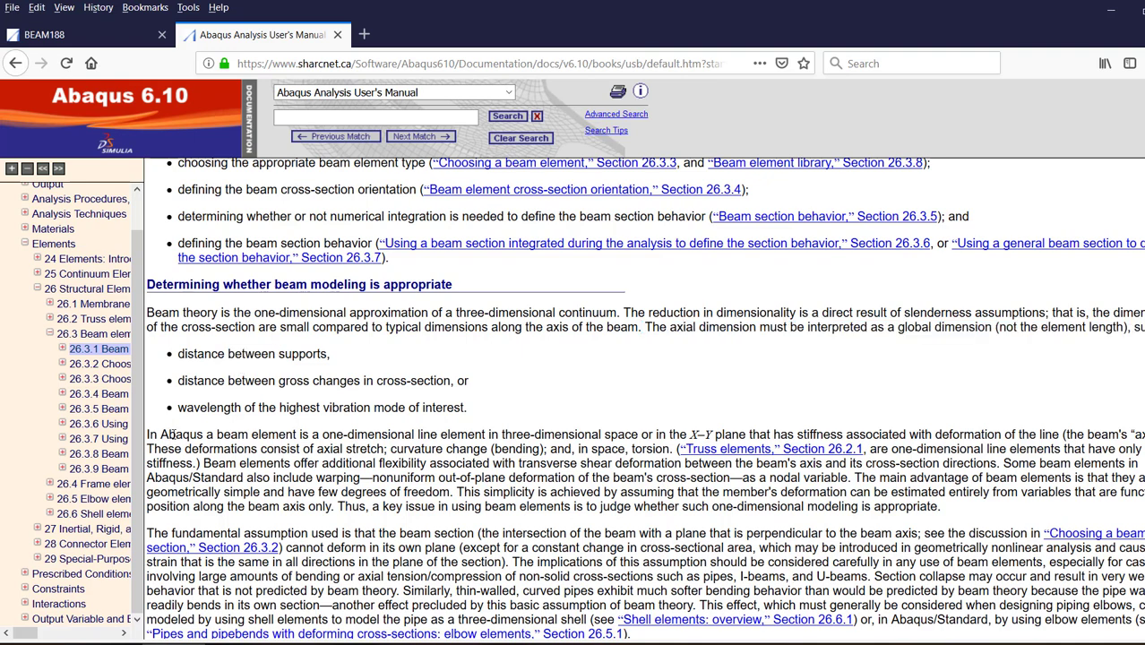
drag(174, 434, 1015, 436)
click(476, 431)
drag(323, 435, 439, 435)
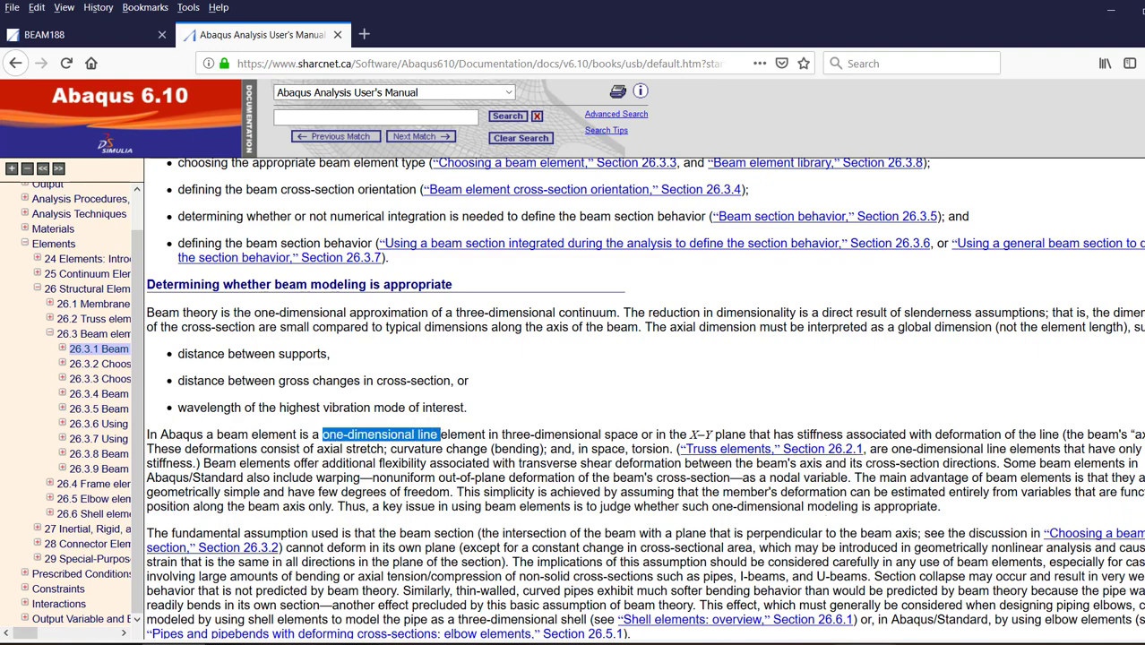
key(alt+Tab)
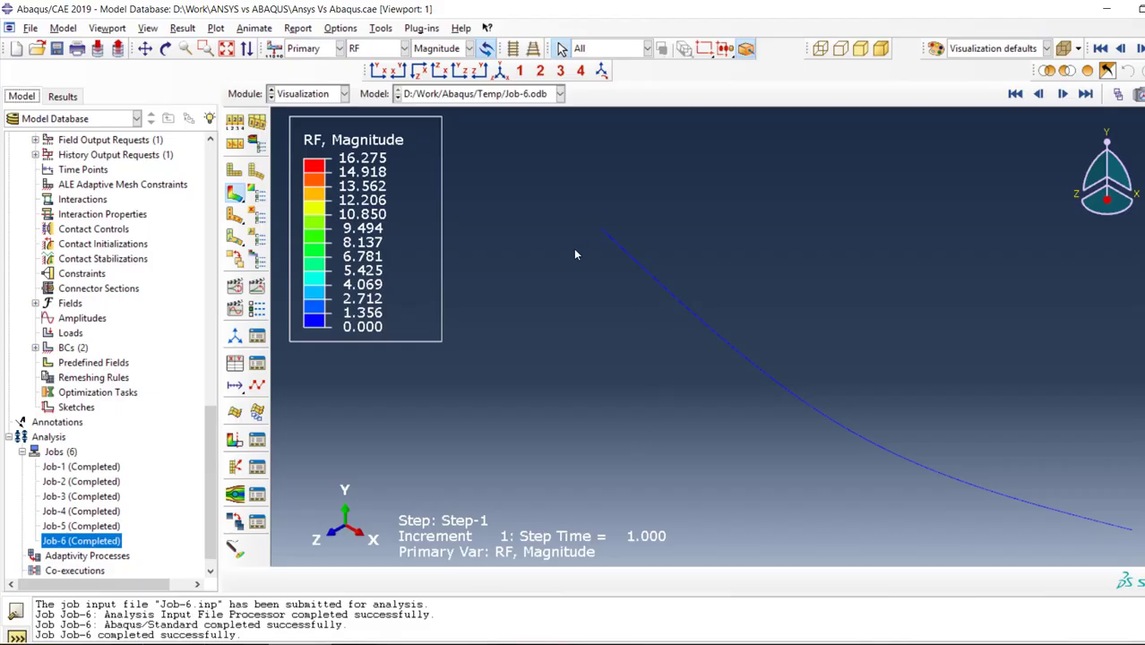